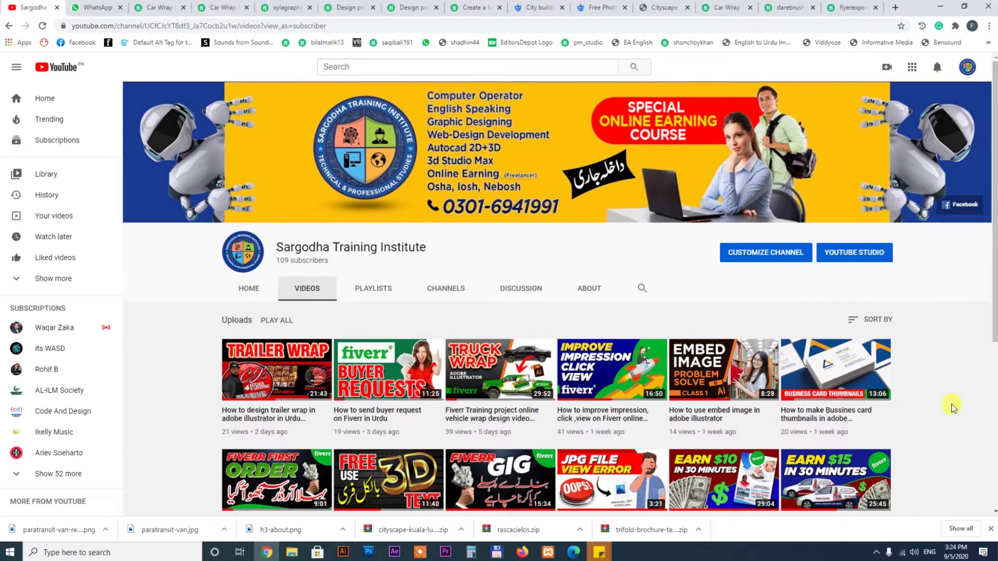
- Preview the white van dokker1(2) and cashews mockup images in the client's project folder
click(295, 552)
scroll(857, 161, up, 5)
click(458, 156)
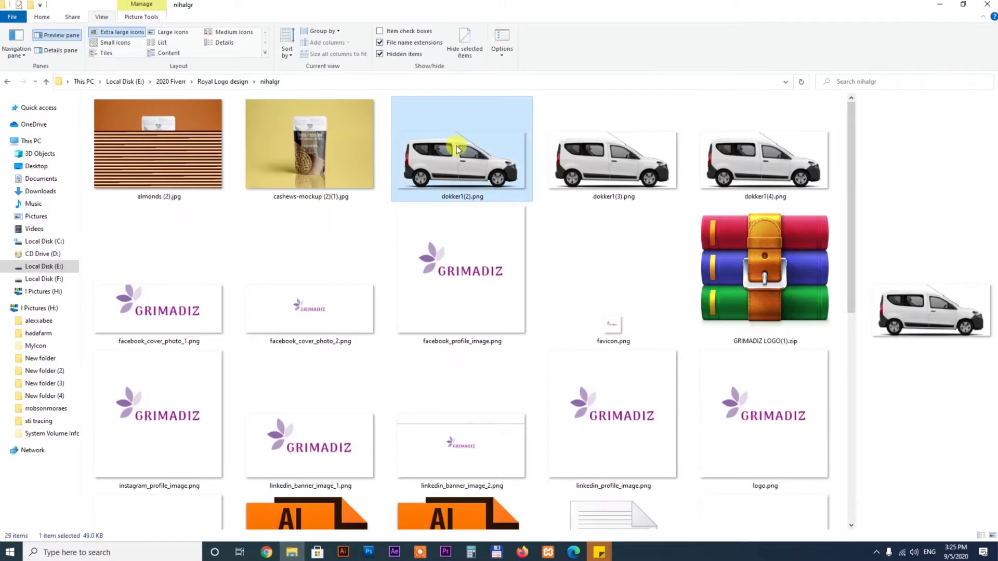
click(295, 147)
key(Left)
- Open the client brief New Text Document.txt from the nihalgr folder in Notepad
scroll(403, 334, down, 5)
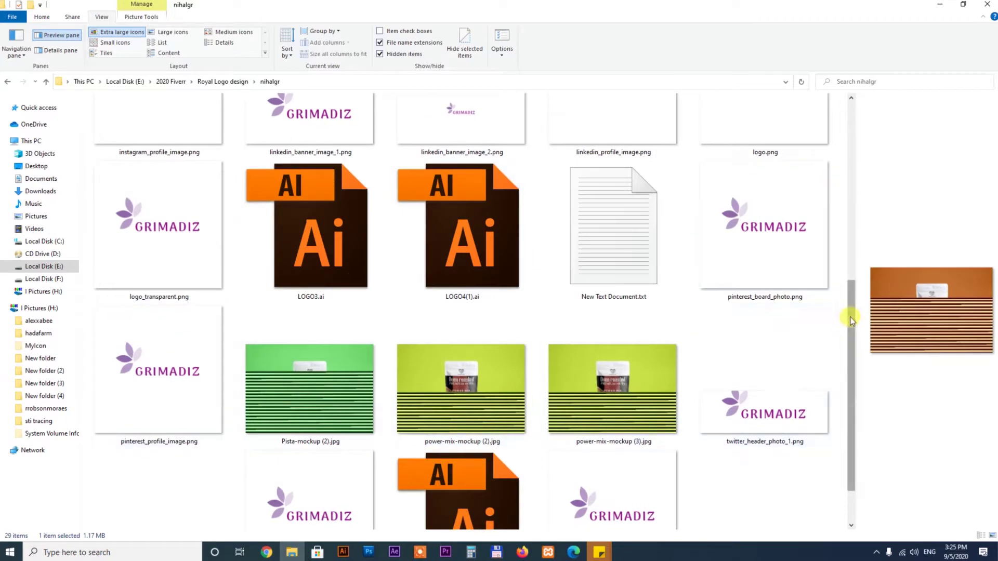
key(w)
scroll(858, 214, up, 3)
scroll(857, 214, down, 3)
double_click(625, 192)
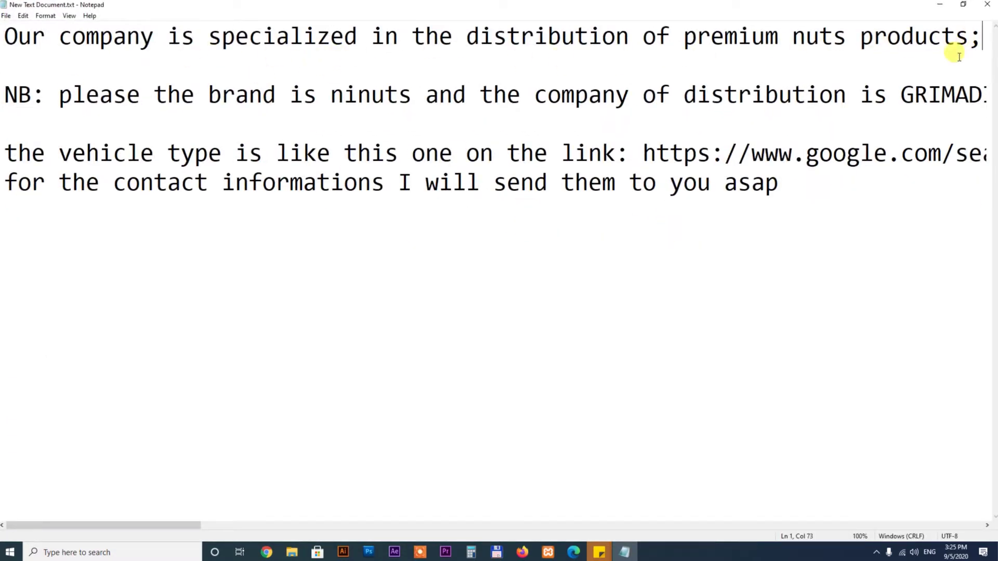
- Split the brief into short lines, giving the wrap request and GRIMADIZ brand note their own lines
key(Return)
key(Return)
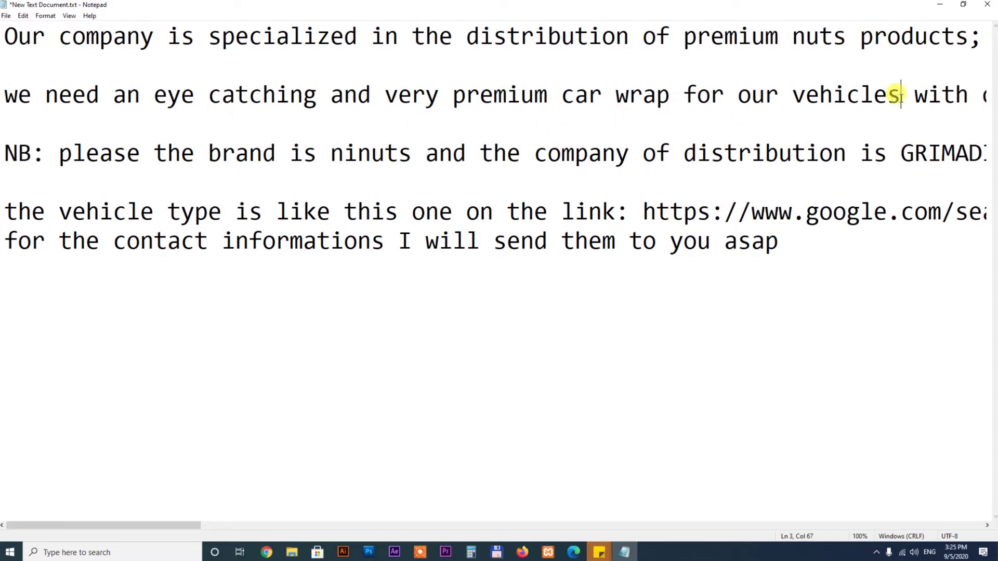
key(Return)
click(885, 125)
key(Return)
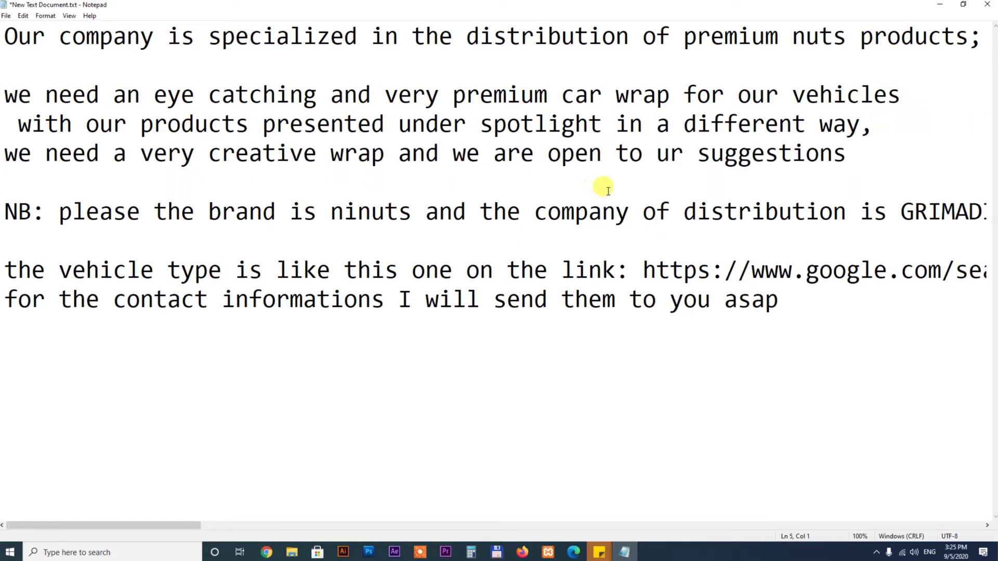
click(53, 217)
key(Return)
key(Return)
click(803, 270)
key(Return)
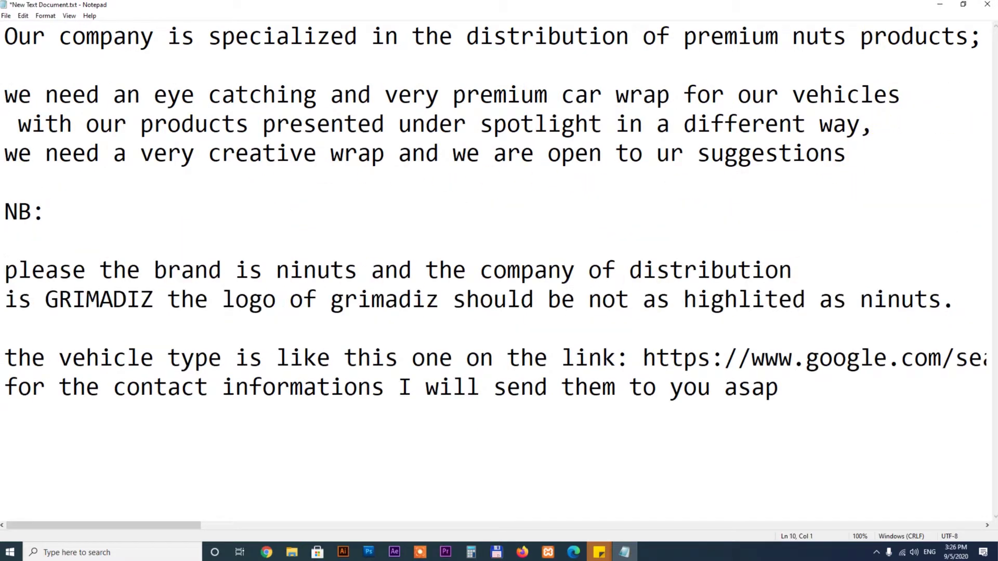
key(Return)
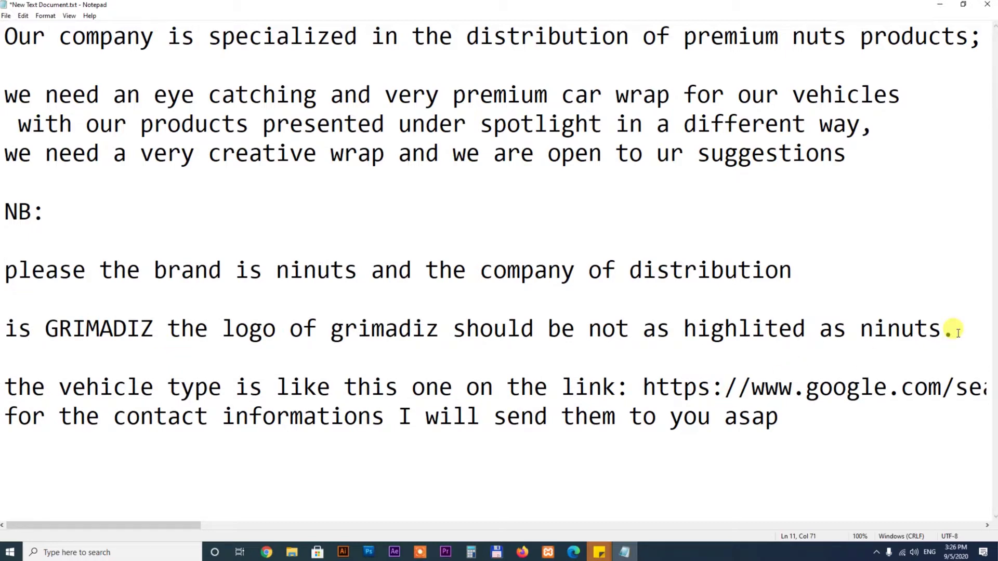
- Move the vehicle link to its own line and load it in a new Chrome tab
click(640, 393)
key(Return)
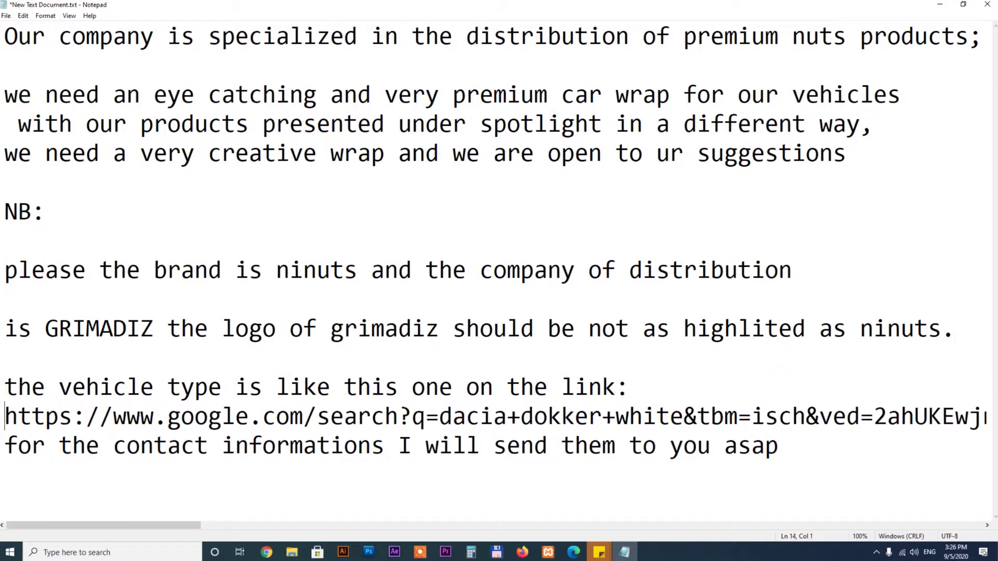
key(shift+End)
key(Home)
key(alt+Tab)
key(ctrl+t)
key(ctrl+v)
key(Return)
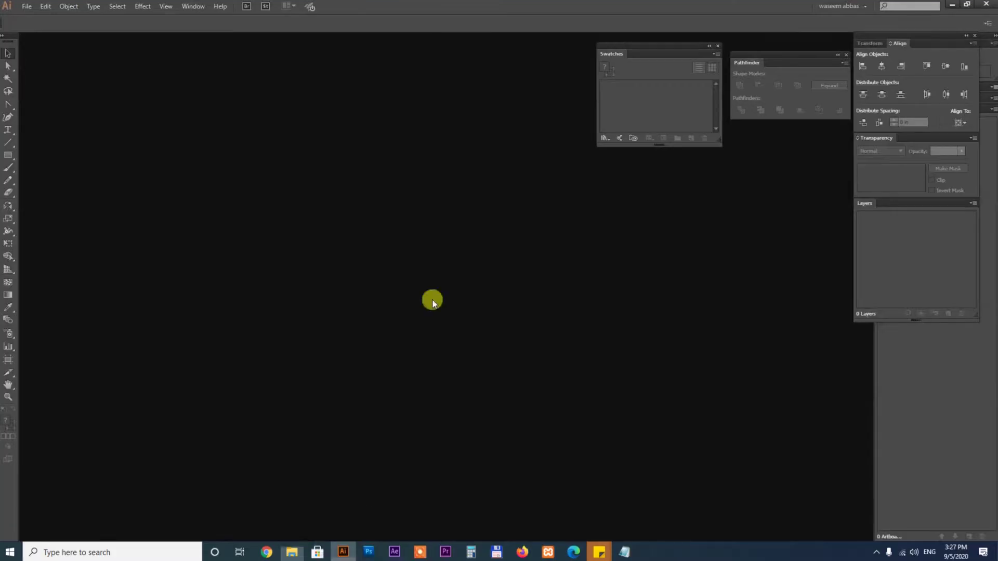
key(alt+Tab)
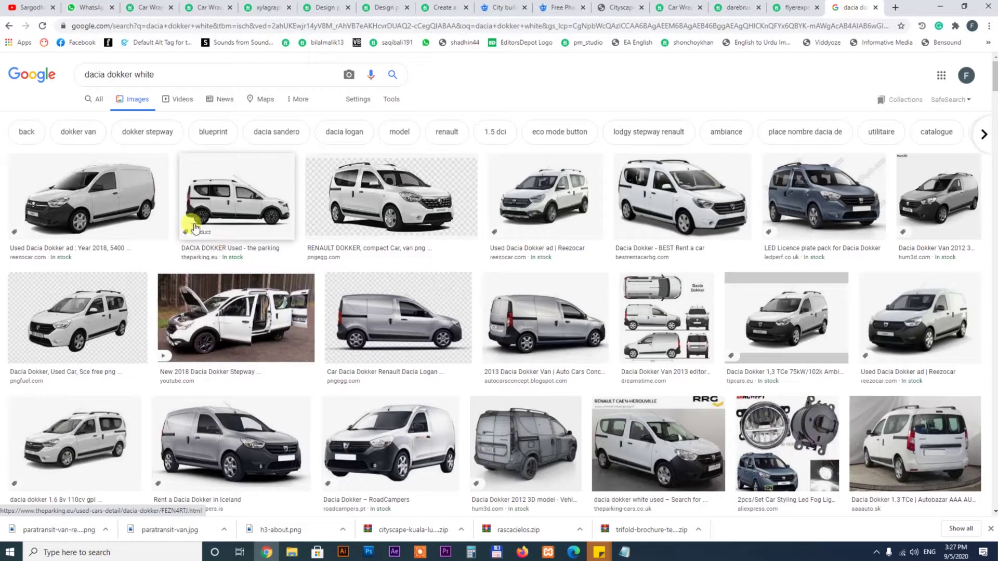
- Filter the white Dacia Dokker image results to Large size and scroll through them
click(195, 228)
click(391, 99)
click(91, 118)
click(95, 147)
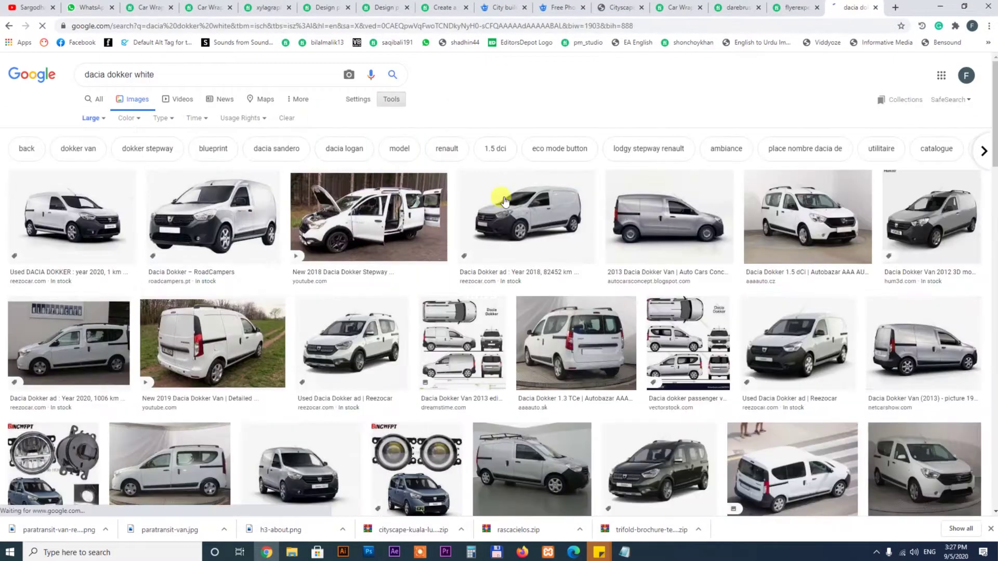
scroll(504, 199, down, 3)
scroll(395, 219, down, 3)
scroll(286, 239, down, 3)
scroll(177, 262, down, 3)
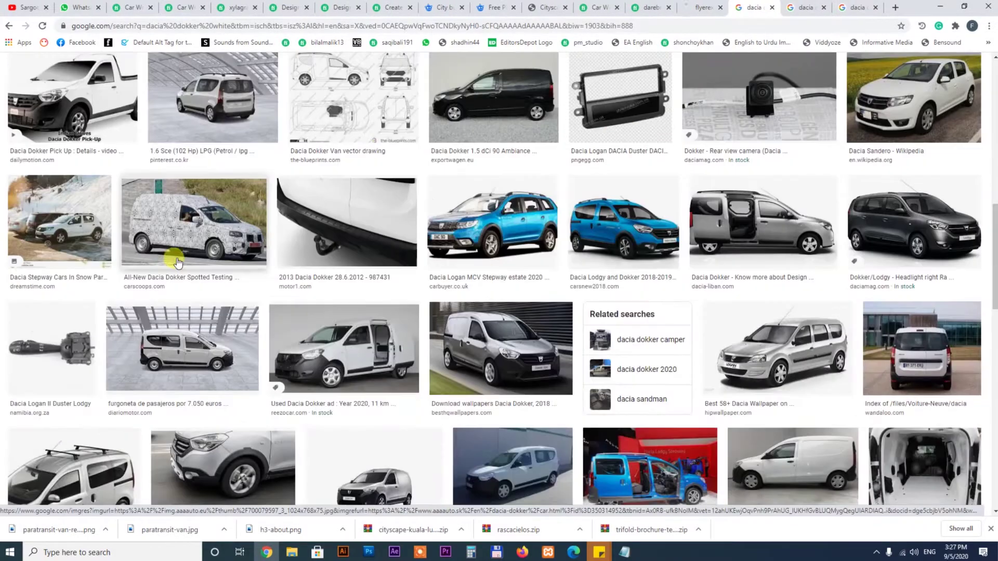
scroll(177, 262, down, 3)
scroll(277, 283, down, 2)
scroll(468, 260, down, 5)
- Open a white van result in a new tab and compare it with a related side view
right_click(883, 230)
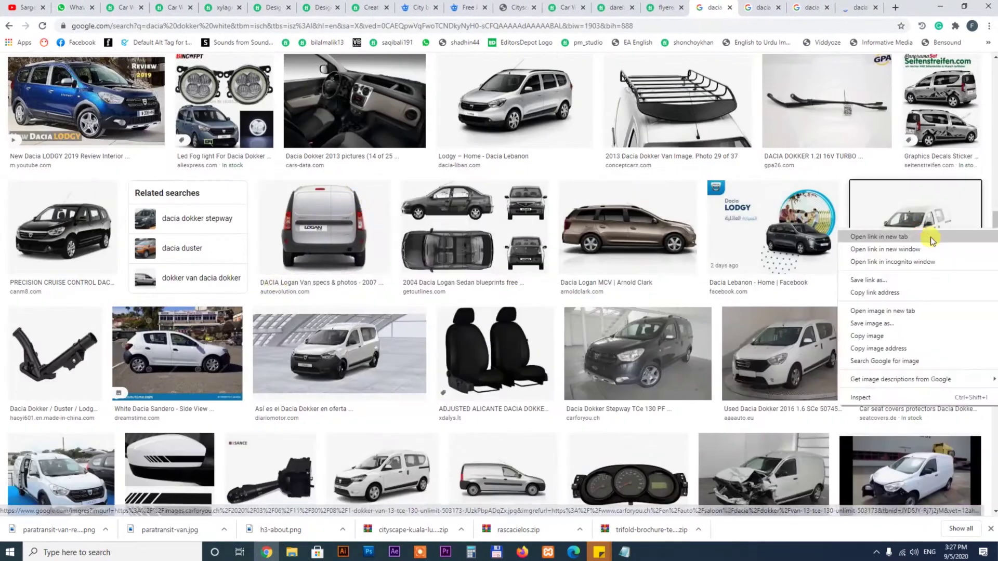
click(932, 240)
right_click(501, 267)
click(702, 7)
scroll(433, 366, down, 2)
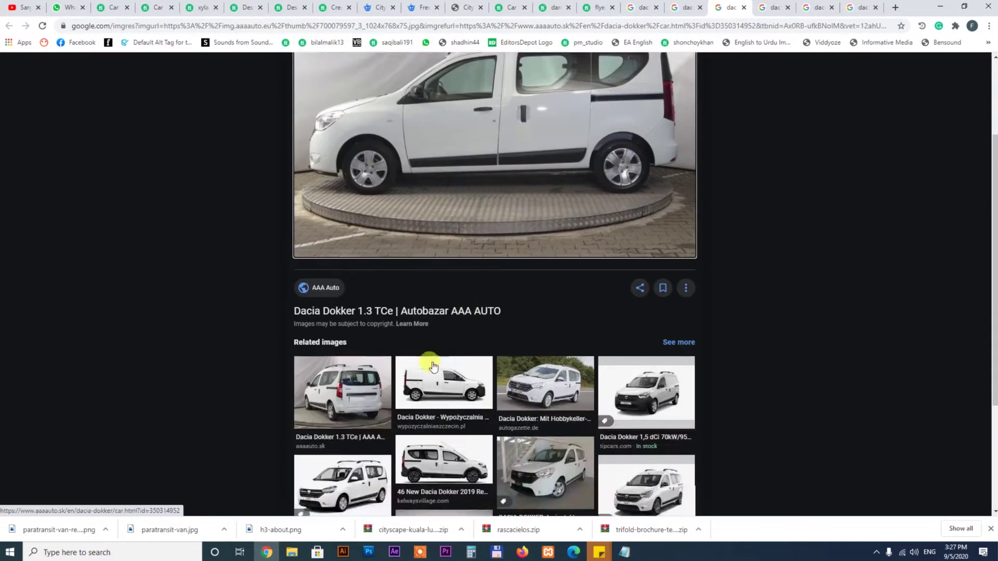
click(433, 367)
key(alt+Left)
- Save the large van photo as a JPG into a project folder on the F drive
right_click(508, 178)
click(539, 285)
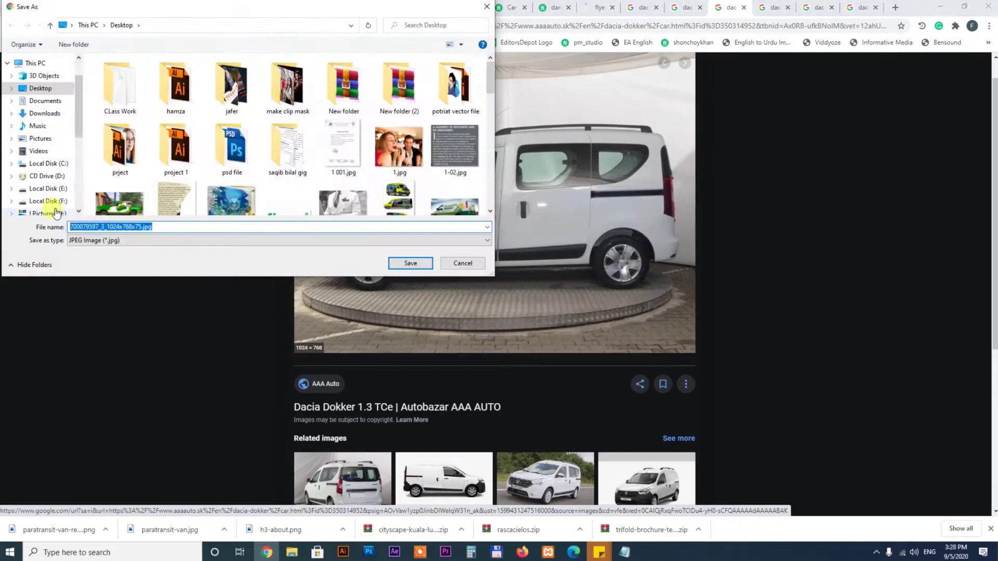
click(47, 201)
double_click(116, 98)
double_click(196, 89)
click(410, 263)
- Browse related Dacia Dokker images, ending on the plain side-view one
scroll(449, 283, down, 4)
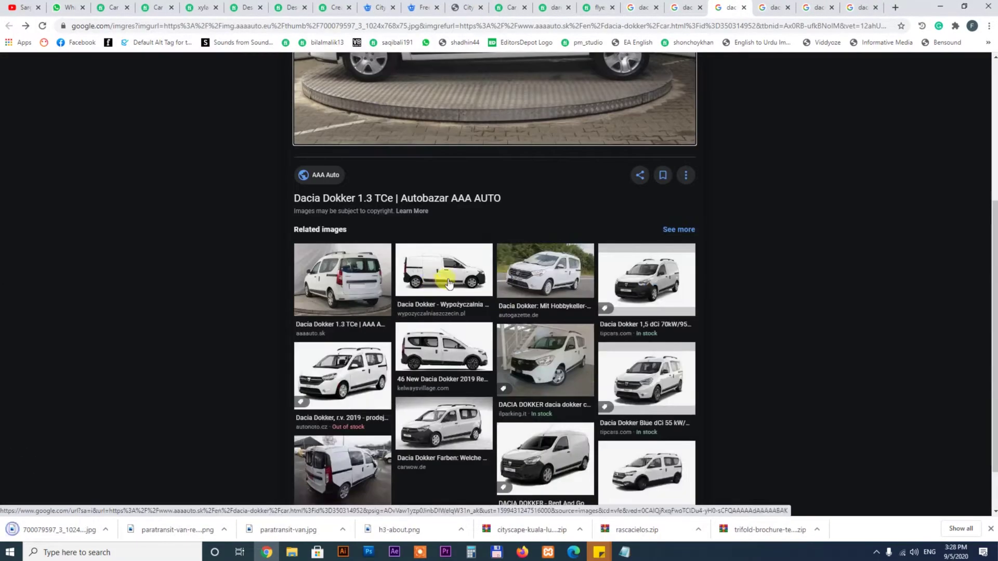
click(444, 347)
scroll(446, 379, down, 2)
click(445, 378)
click(439, 408)
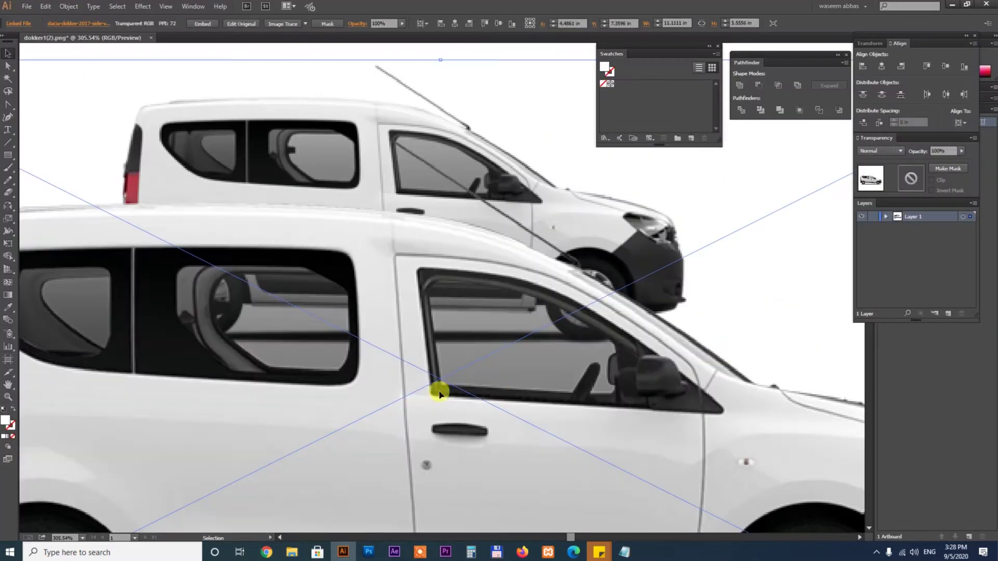
- Fit the artboard around the van image and zoom in on the rear wheel arch
key(ctrl+0)
click(69, 6)
mouse_move(87, 358)
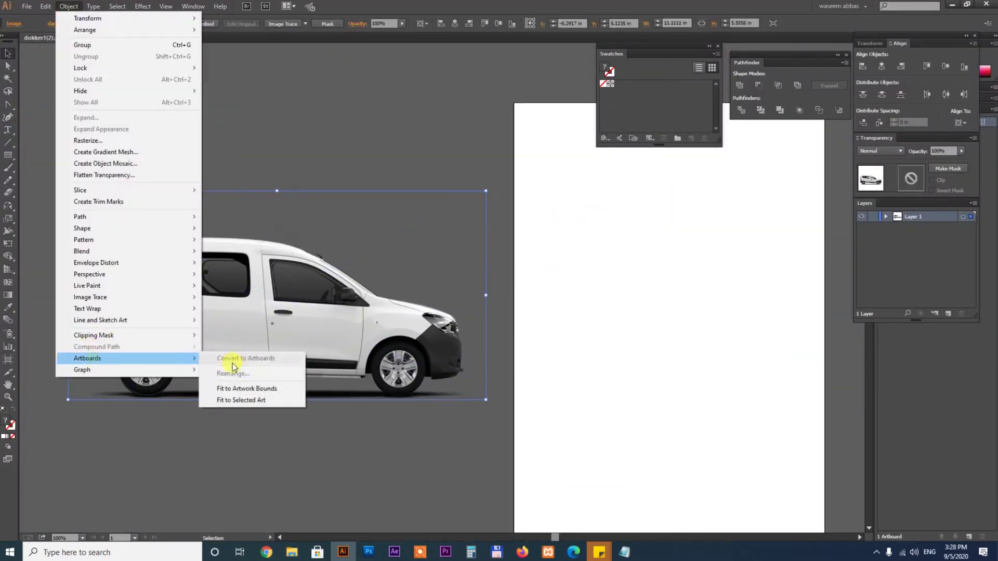
click(244, 388)
drag(383, 327, 434, 285)
scroll(435, 285, up, 5)
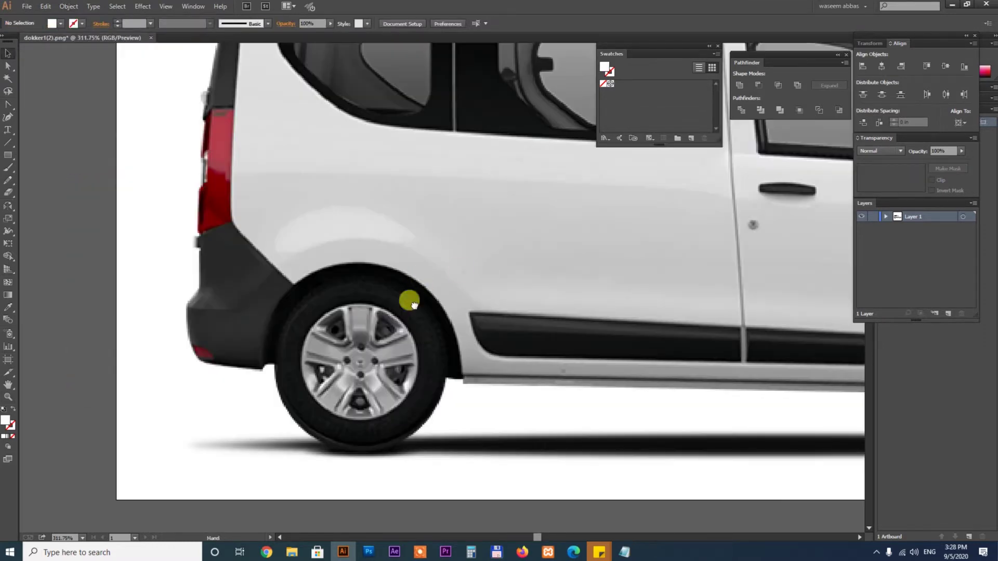
scroll(414, 305, up, 5)
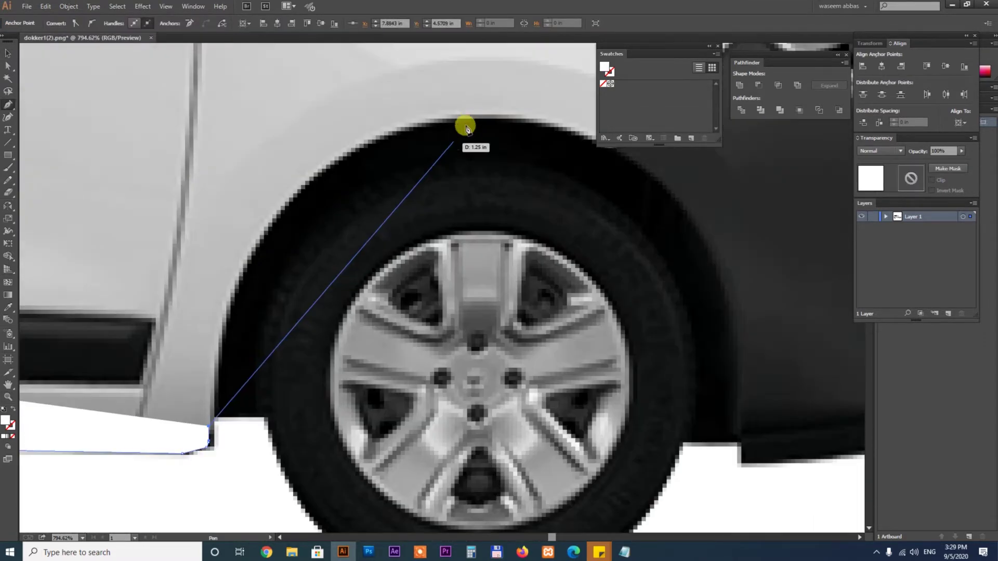
- Pen-trace the van's sill, lower body, front fender and headlight
click(463, 125)
click(366, 351)
click(527, 226)
click(345, 356)
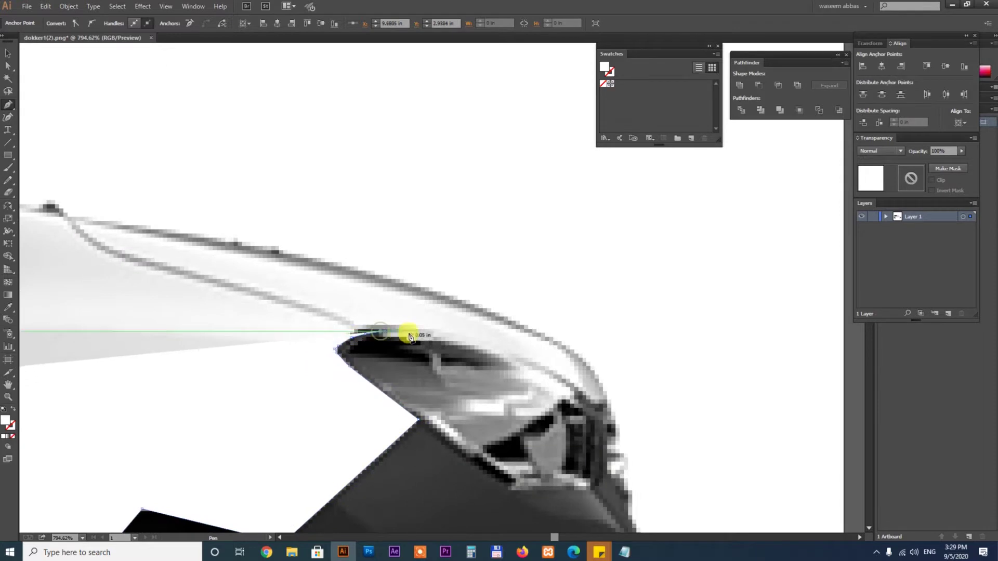
click(407, 329)
click(596, 401)
mouse_move(596, 401)
mouse_down()
mouse_move(667, 387)
mouse_move(686, 452)
mouse_up()
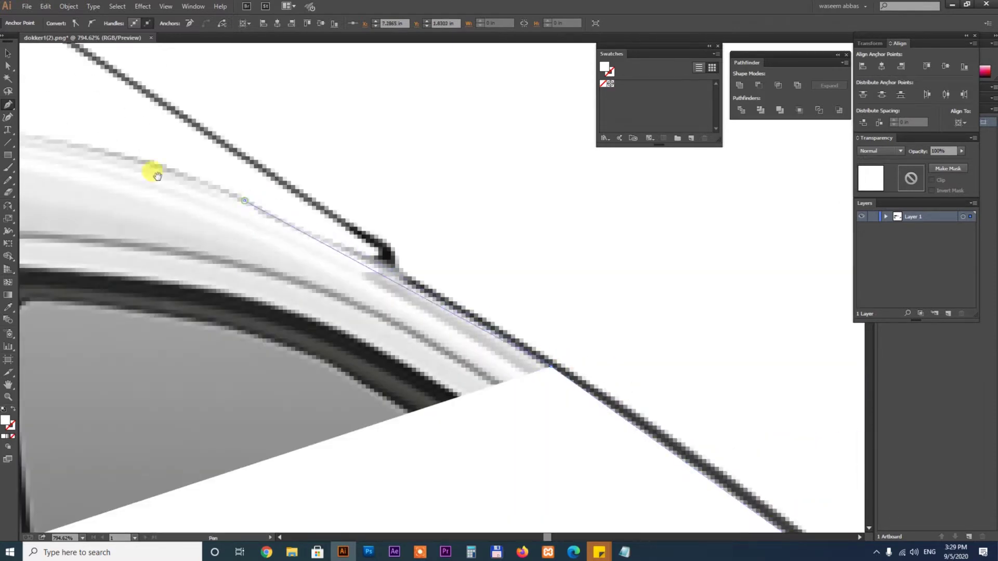
mouse_move(151, 171)
mouse_down()
mouse_move(554, 318)
mouse_move(588, 298)
mouse_up()
- Continue the trace along the roof line, rear pillar and bumper at the wheel arch
click(588, 297)
click(538, 311)
click(430, 323)
click(384, 354)
drag(390, 350, 234, 205)
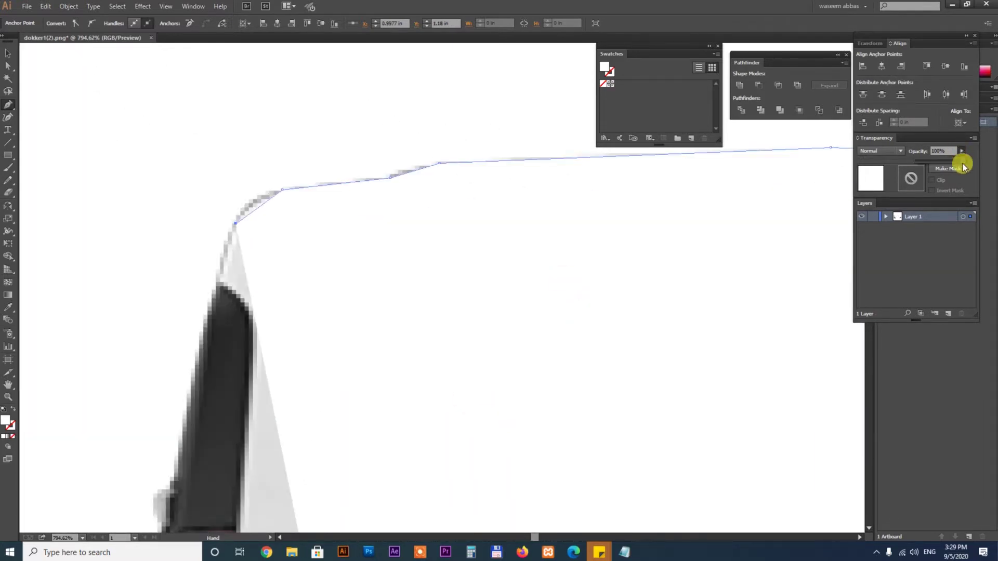
click(211, 198)
scroll(245, 239, down, 5)
scroll(257, 330, down, 5)
click(210, 223)
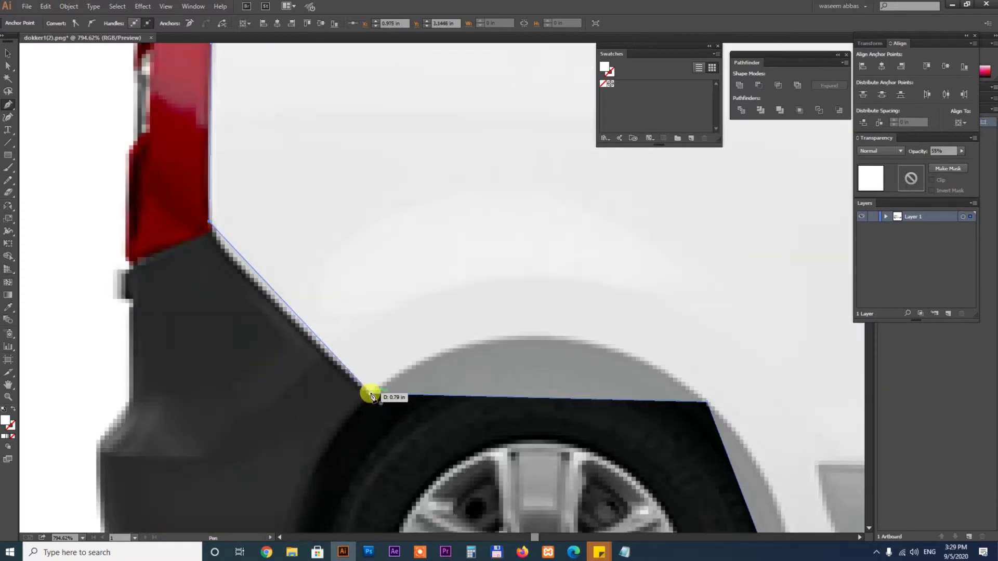
- Close the traced window shape and begin outlining the door handle
scroll(539, 341, right, 5)
scroll(330, 232, right, 5)
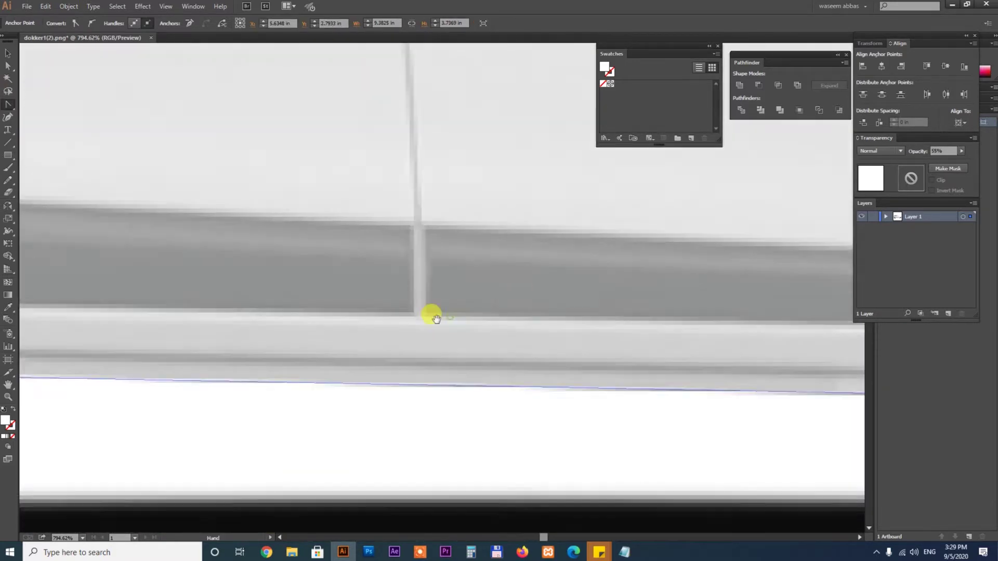
scroll(430, 314, right, 5)
scroll(350, 288, right, 5)
scroll(468, 354, up, 5)
scroll(572, 374, left, 2)
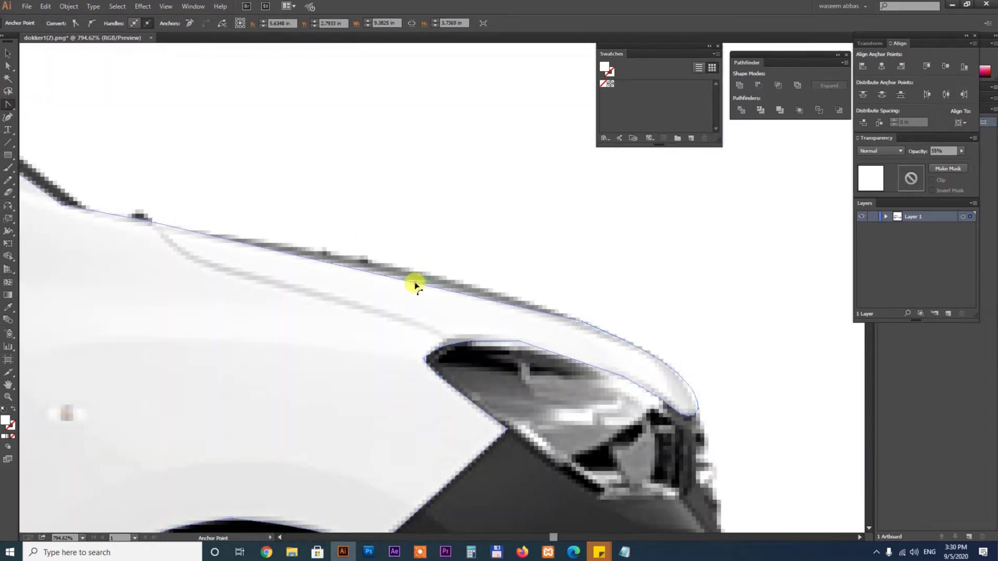
scroll(416, 286, up, 5)
scroll(310, 321, left, 5)
scroll(450, 318, left, 5)
scroll(269, 265, left, 5)
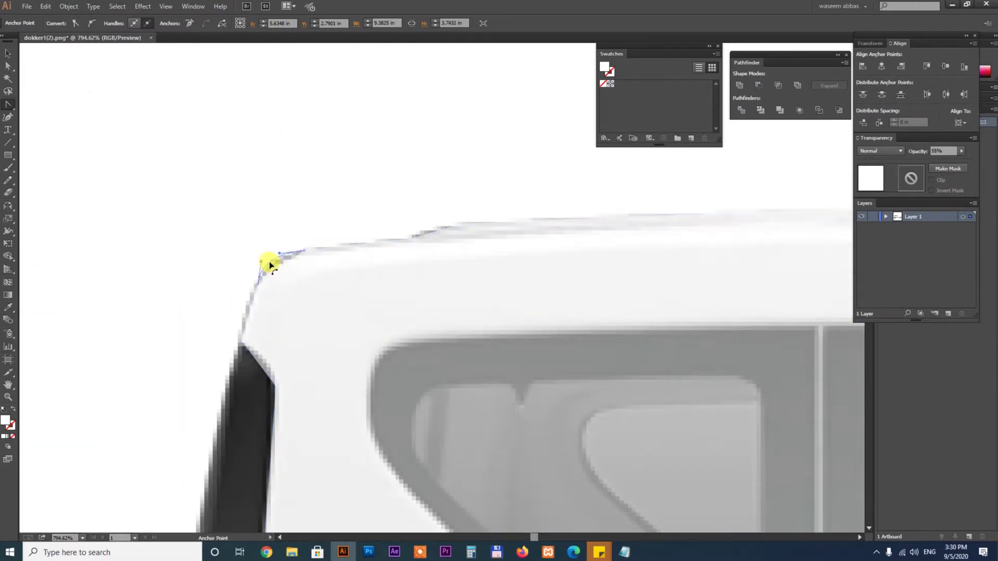
scroll(270, 265, down, 5)
scroll(307, 305, right, 5)
scroll(312, 334, down, 5)
scroll(597, 412, up, 5)
key(p)
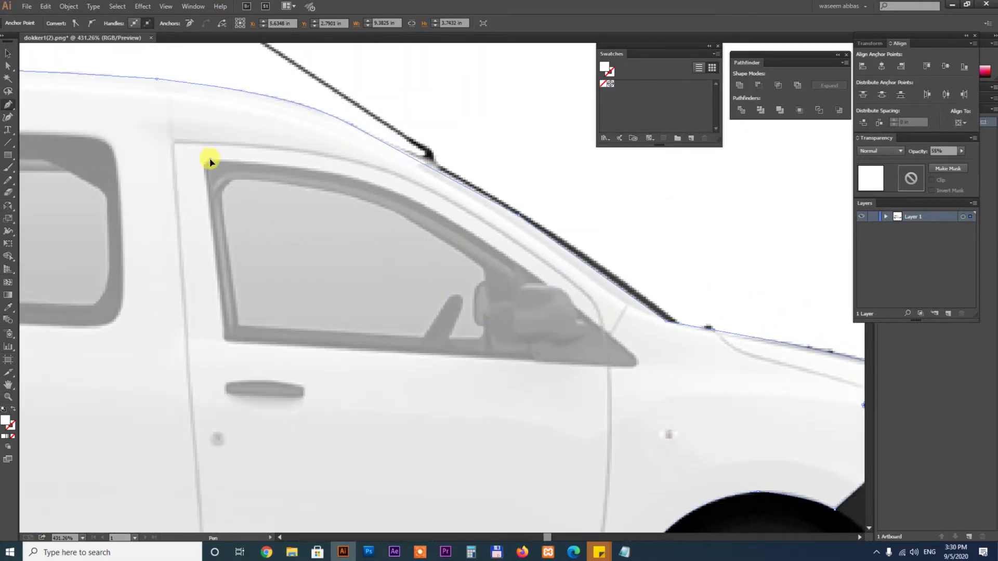
click(412, 198)
click(206, 160)
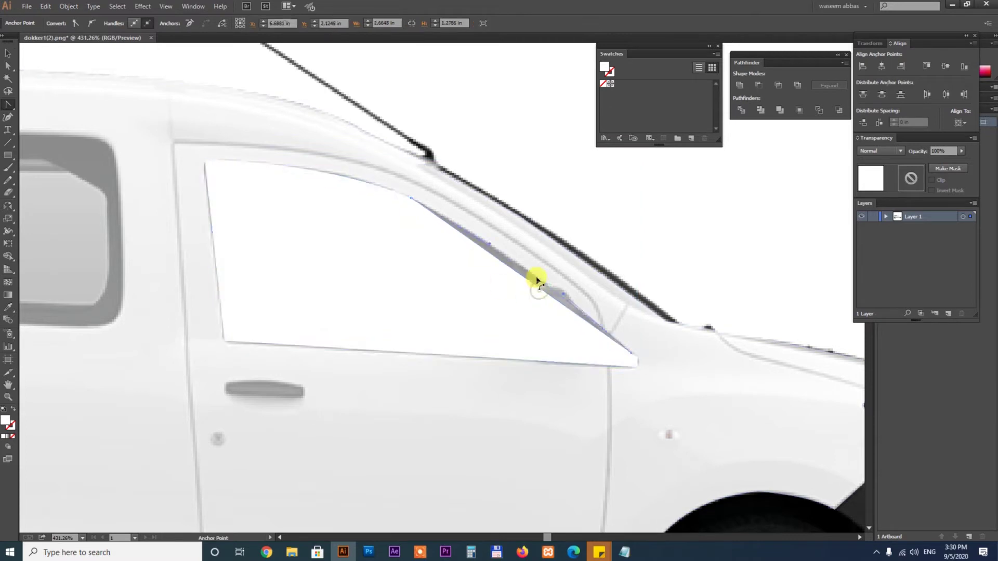
click(763, 85)
scroll(424, 275, up, 3)
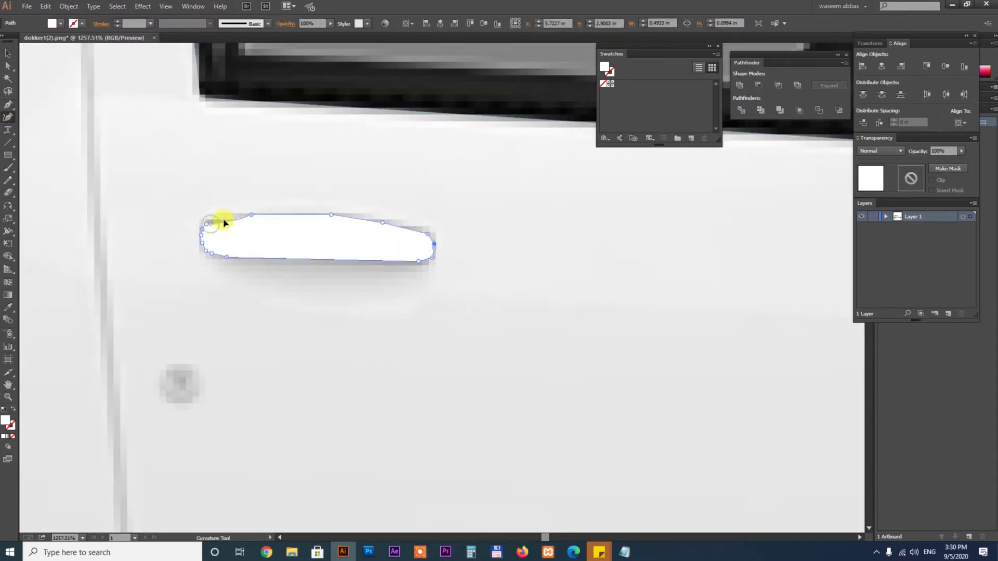
- Set the traced shapes' opacity to 80%
key(ctrl+1)
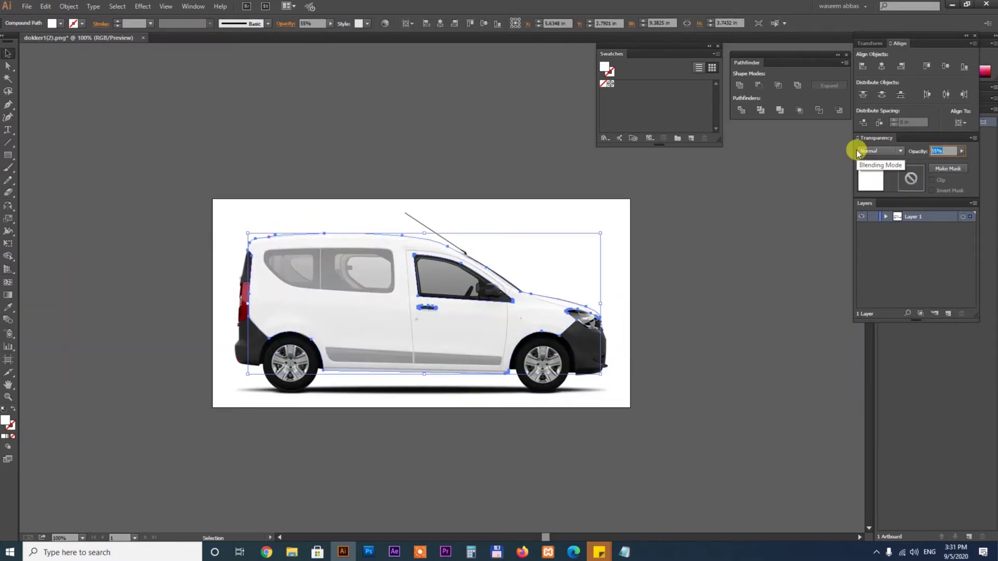
text(80)
key(Return)
- Save the design as 'wrap design 2' and reopen the client brief for reference
key(ctrl+s)
text(wrap design 2)
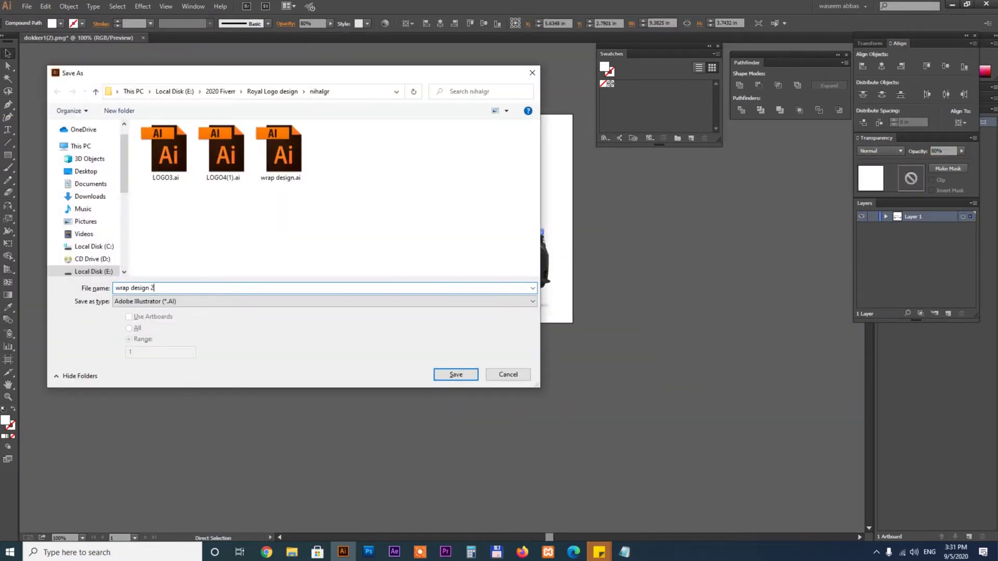
key(Return)
click(535, 417)
click(291, 552)
click(470, 177)
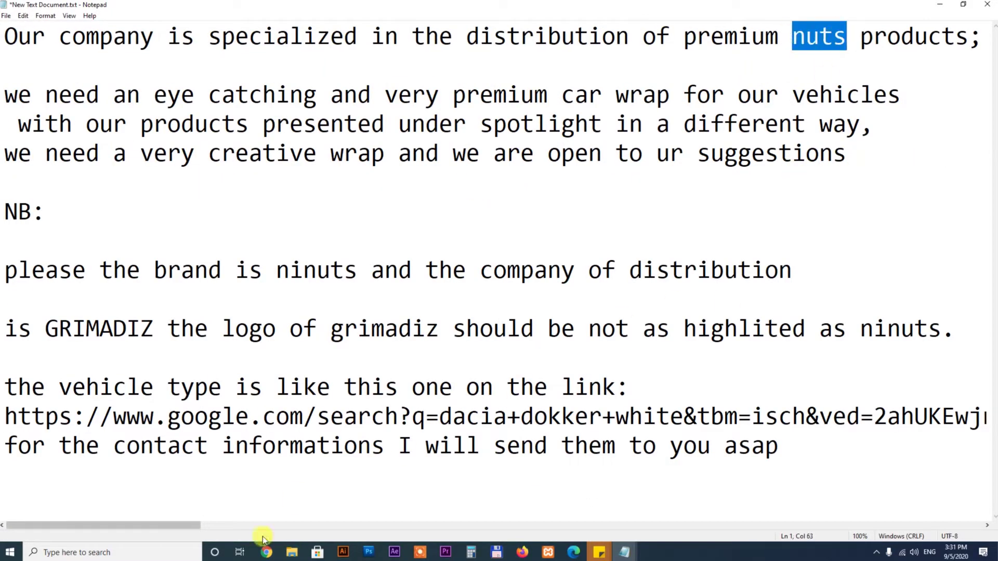
- Search Freepik for nuts and scroll through the results
click(267, 552)
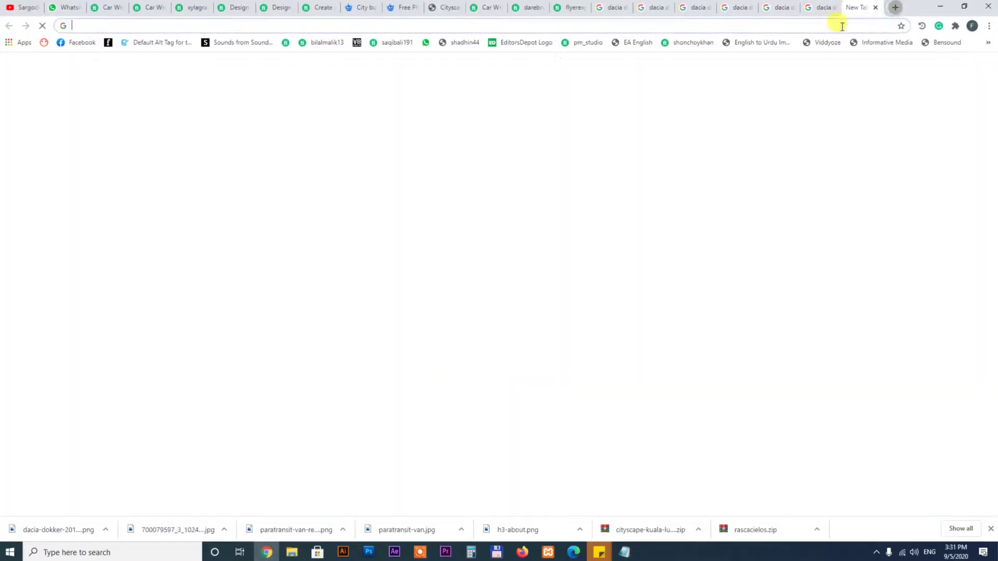
click(626, 103)
text(nuts)
key(Return)
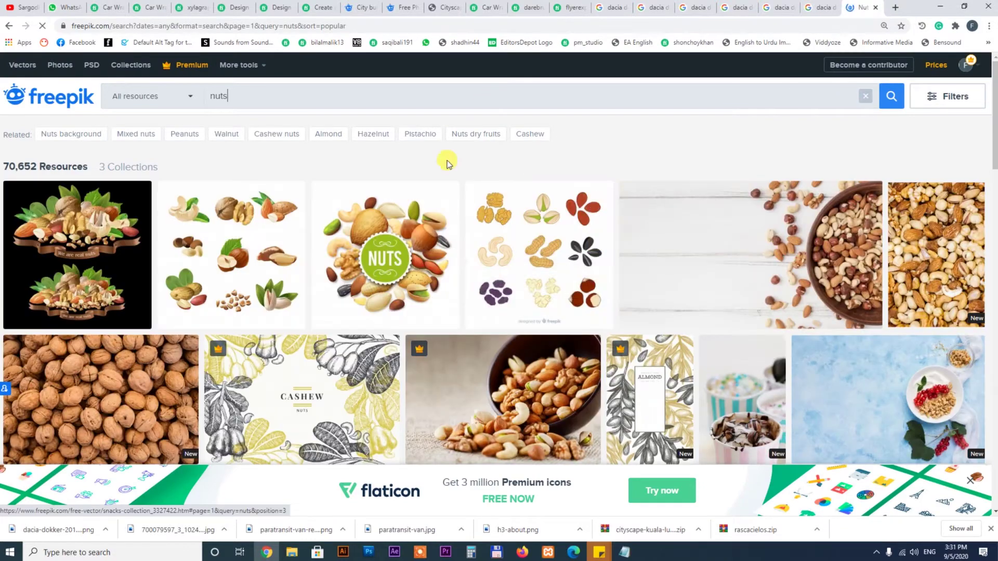
scroll(616, 312, down, 5)
scroll(617, 312, down, 4)
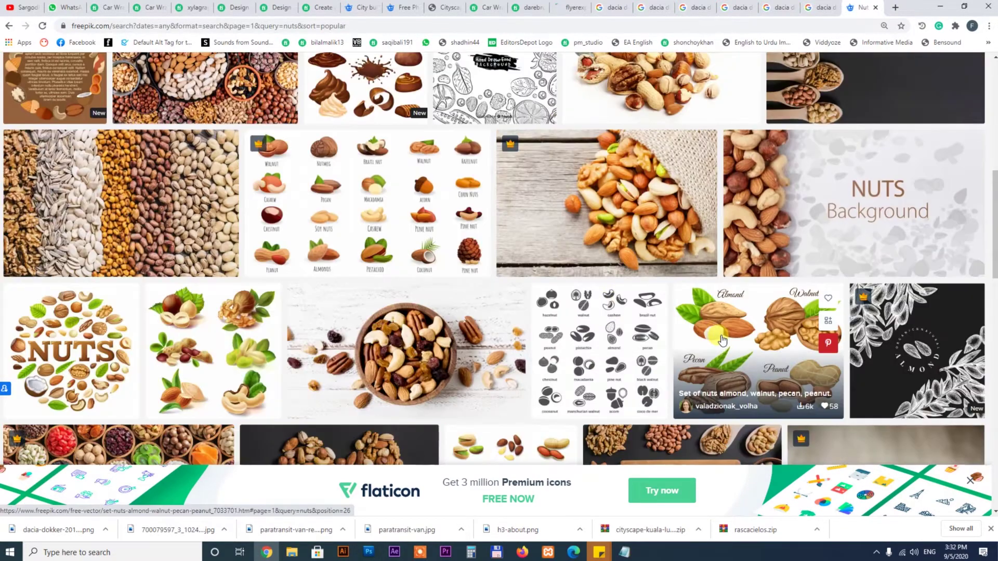
scroll(681, 328, down, 3)
scroll(643, 317, down, 3)
scroll(643, 314, down, 3)
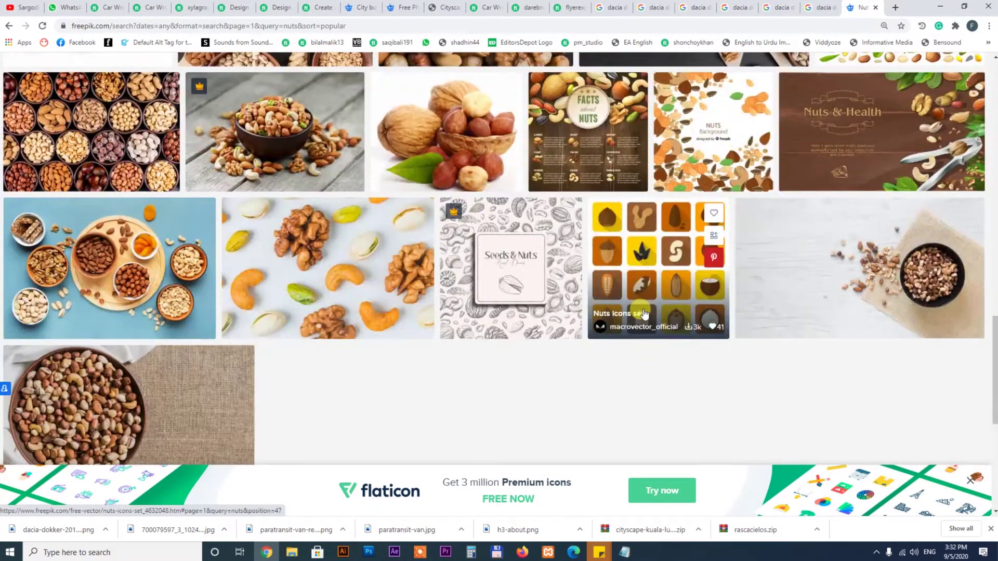
- Download the close-up walnuts with pistachios photo from Freepik
click(433, 308)
scroll(633, 327, down, 5)
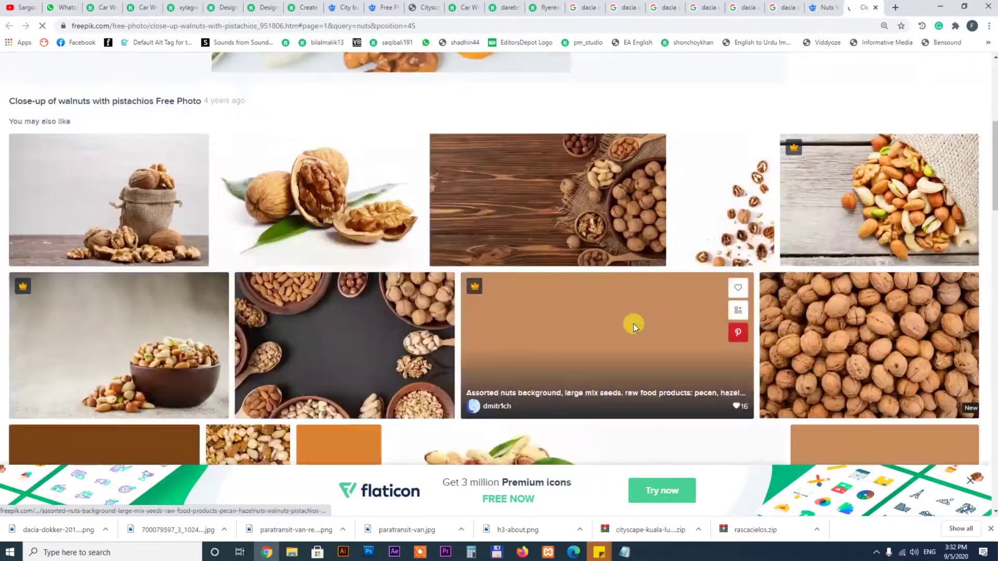
scroll(633, 324, down, 5)
scroll(633, 327, down, 5)
scroll(633, 328, down, 5)
scroll(633, 327, down, 5)
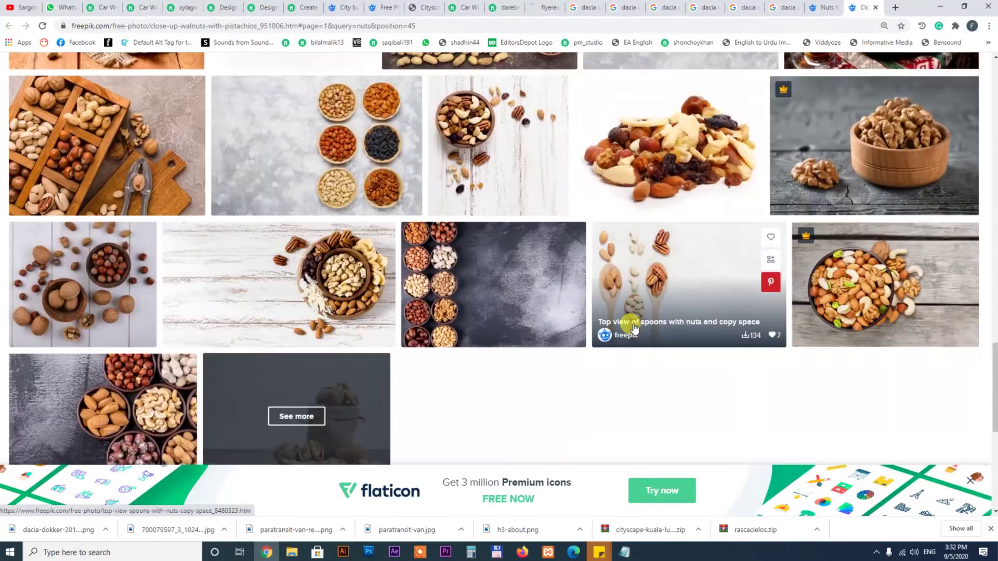
scroll(634, 328, up, 15)
scroll(635, 328, up, 10)
click(889, 161)
scroll(617, 307, down, 3)
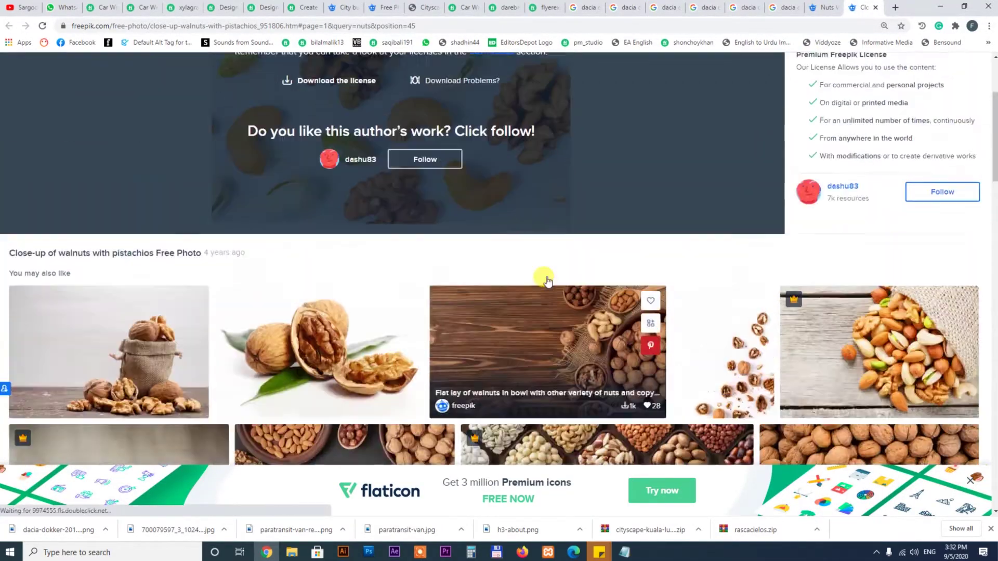
scroll(147, 414, up, 3)
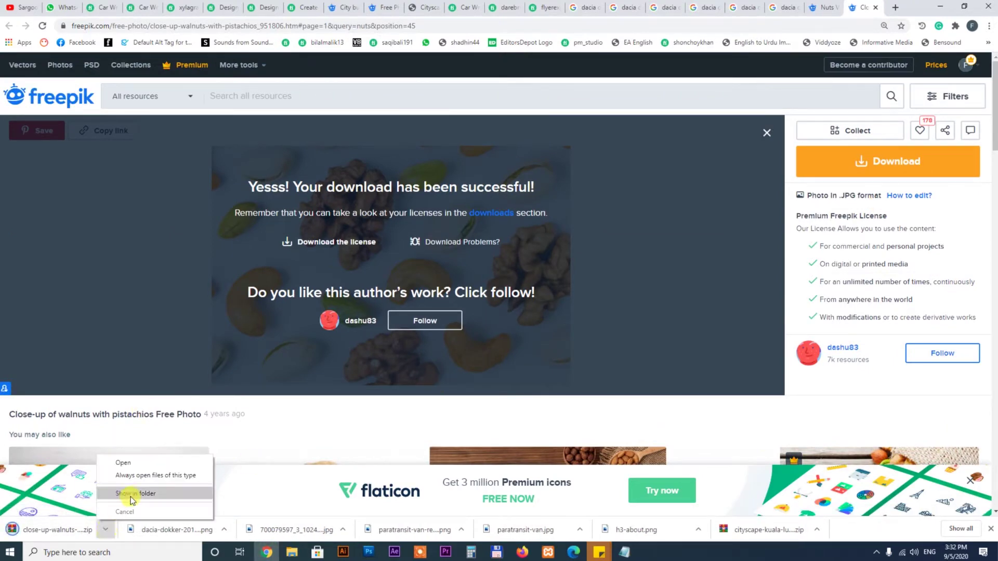
- Put the walnuts download and cashews mockup in a new 'image' folder; open the mockup in Photoshop
click(131, 500)
key(ctrl+shift+n)
text(image)
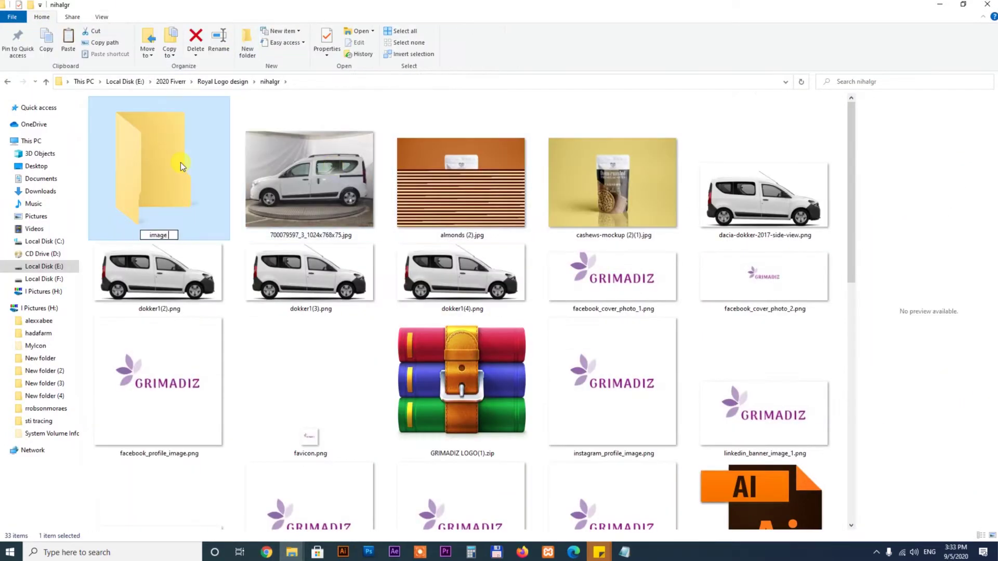
key(Return)
double_click(180, 162)
right_click(289, 213)
click(318, 287)
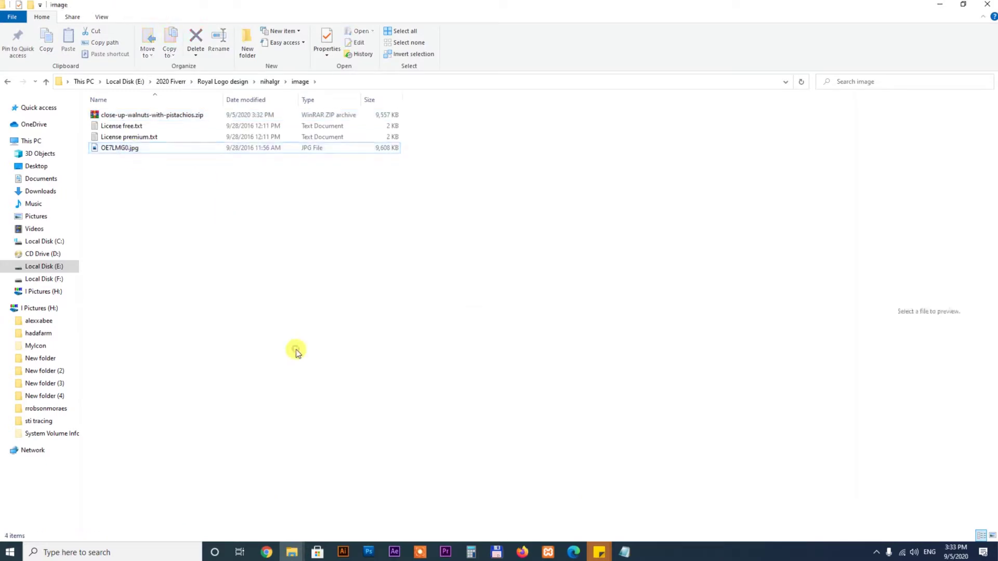
key(ctrl+v)
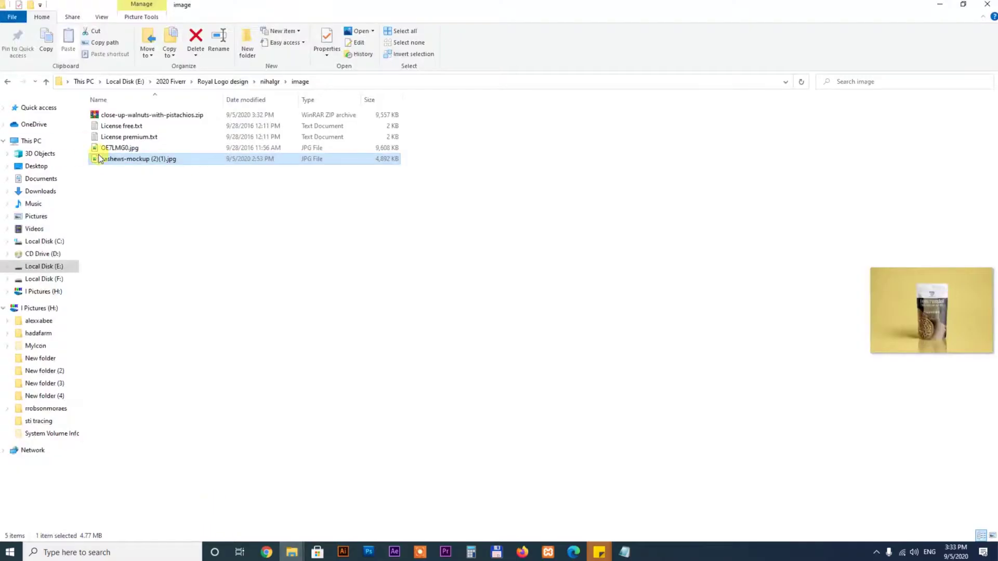
drag(100, 159, 522, 86)
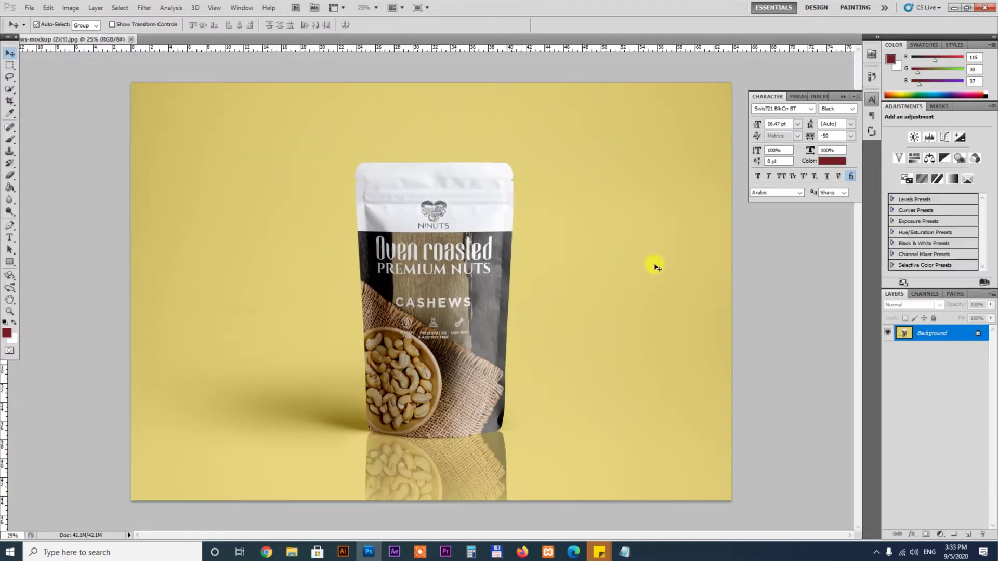
- Reduce the cashews mockup's image width and delete the selected yellow background
drag(486, 275, 579, 307)
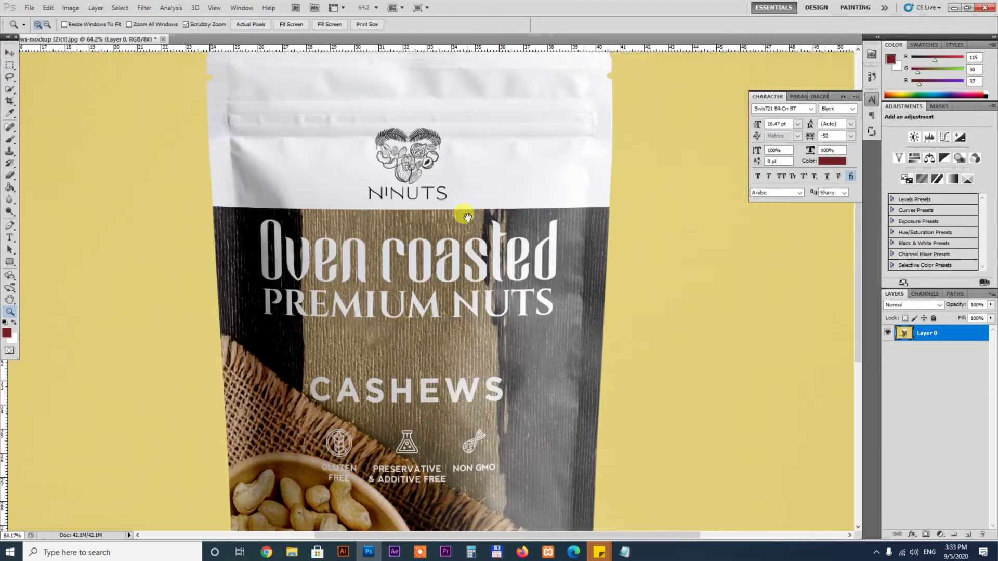
mouse_move(461, 216)
mouse_down()
mouse_move(471, 204)
mouse_move(463, 229)
mouse_up()
key(alt+i)
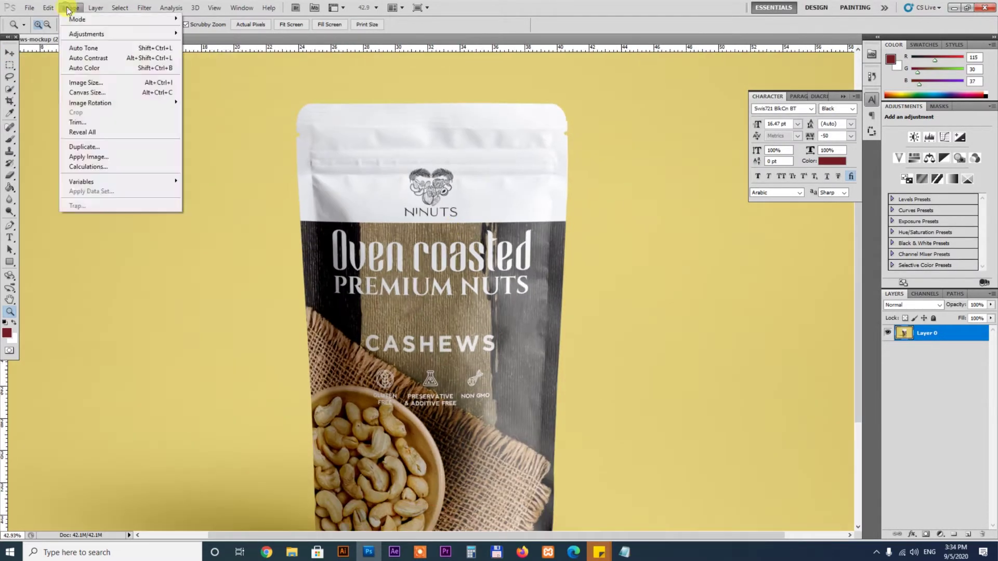
text(i000)
key(Return)
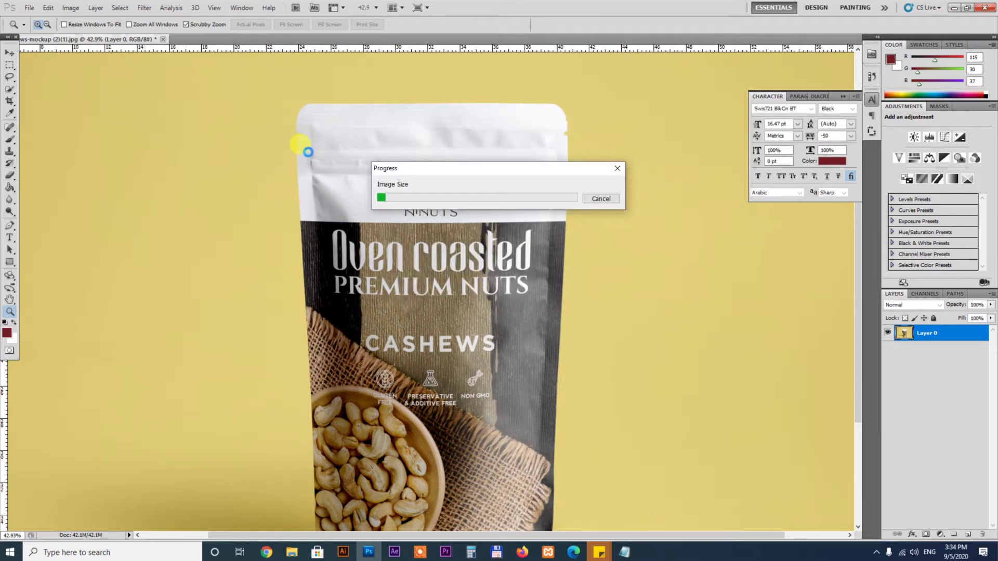
key(Delete)
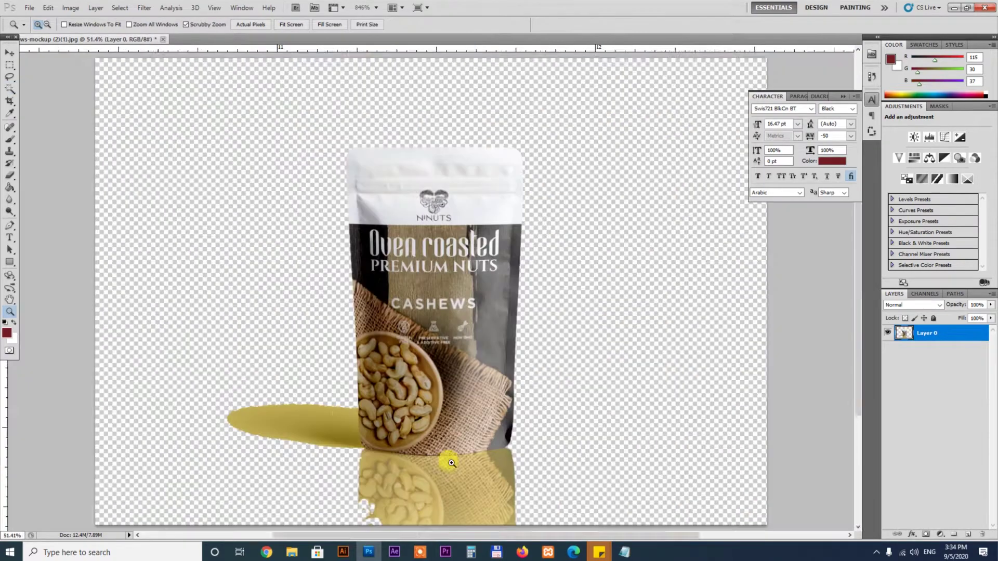
- Pen-trace the bag's bottom edge, delete the yellow shadow, and crop tightly to the bag
drag(442, 462, 393, 212)
key(p)
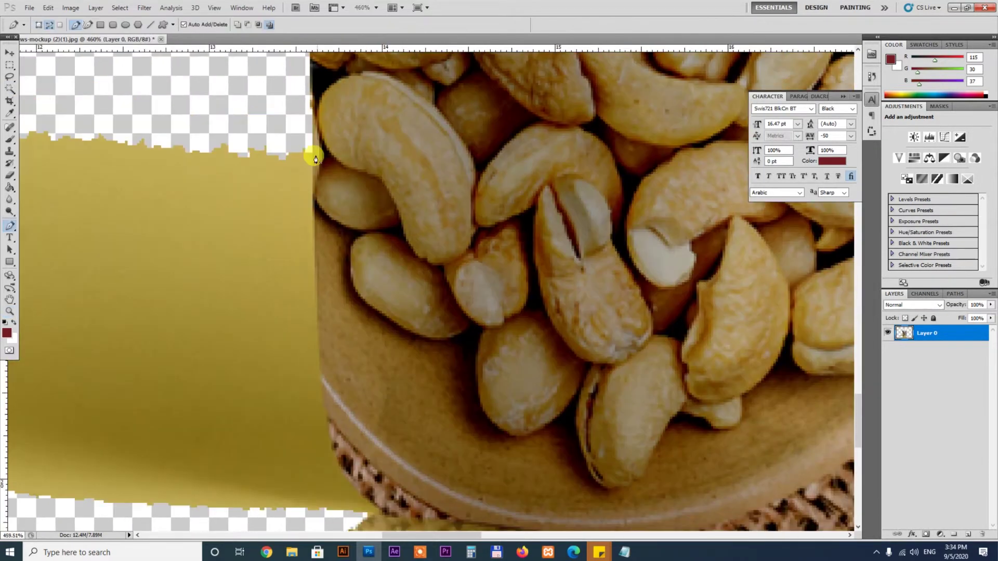
drag(328, 435, 134, 215)
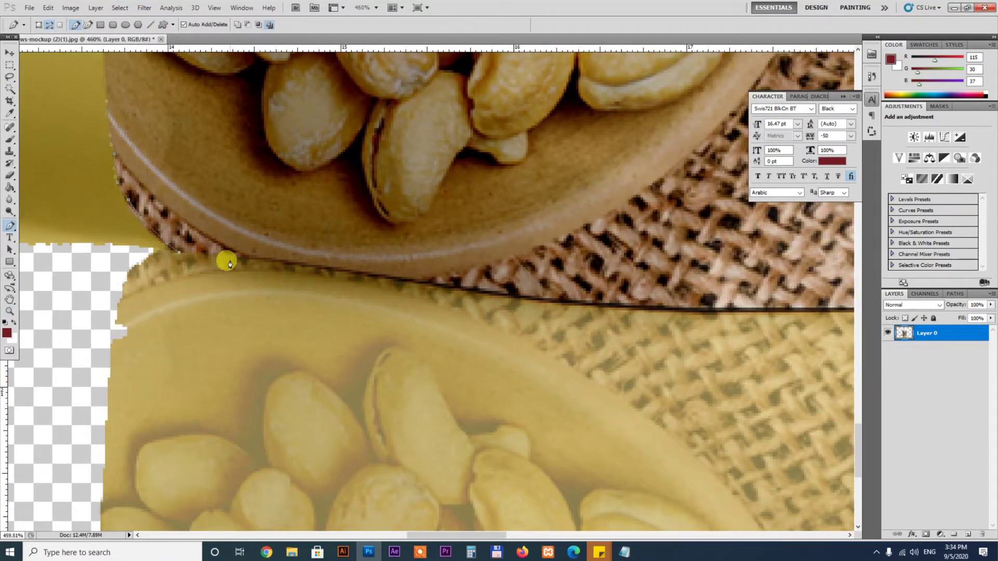
click(459, 293)
click(709, 338)
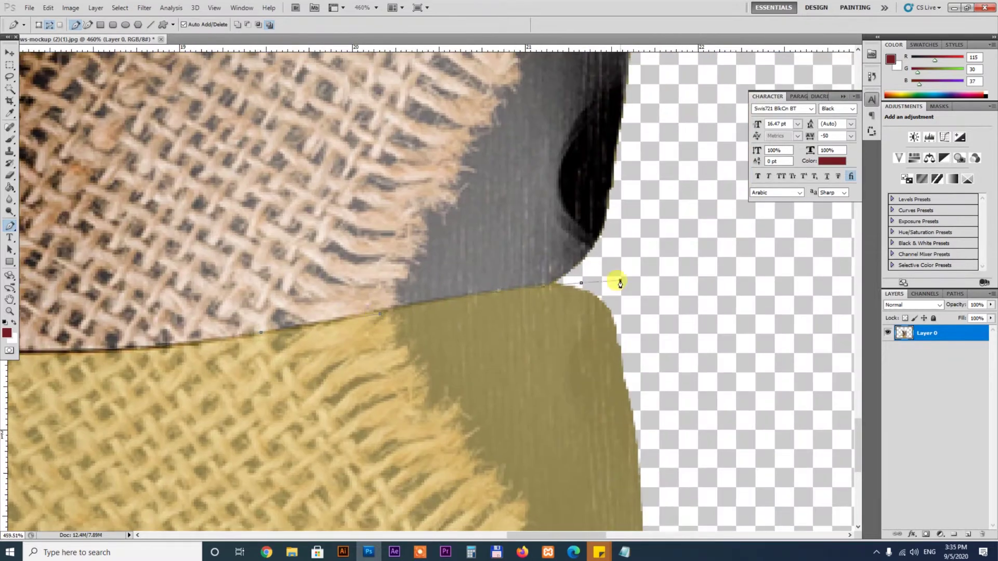
key(ctrl+0)
click(359, 397)
key(ctrl+Return)
key(Delete)
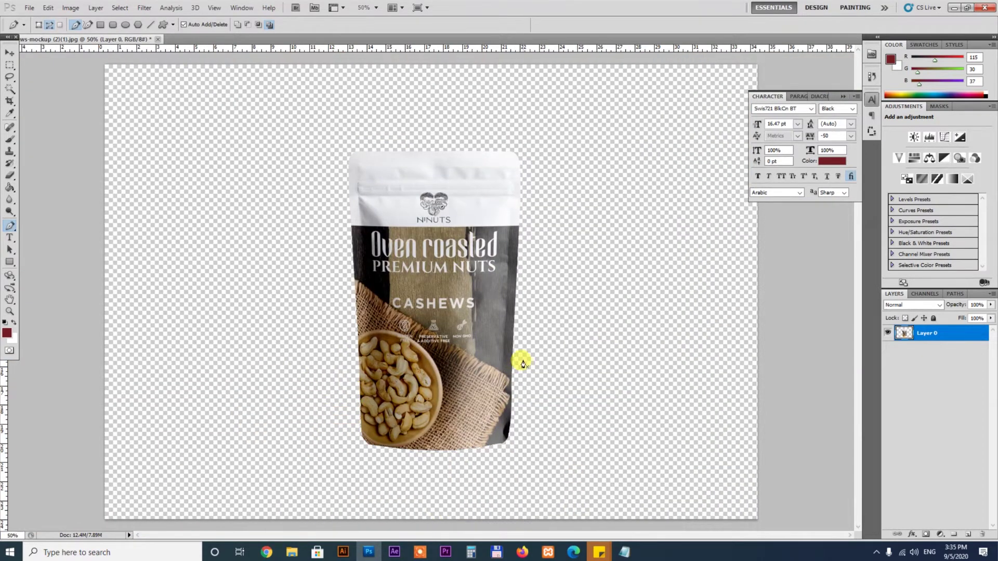
drag(294, 118, 571, 479)
- Duplicate the pouch layer and flip the copy below the bag as a reflection
key(Return)
key(v)
key(ctrl+j)
mouse_move(457, 292)
mouse_down()
mouse_move(457, 278)
mouse_move(450, 444)
mouse_up()
key(ctrl+t)
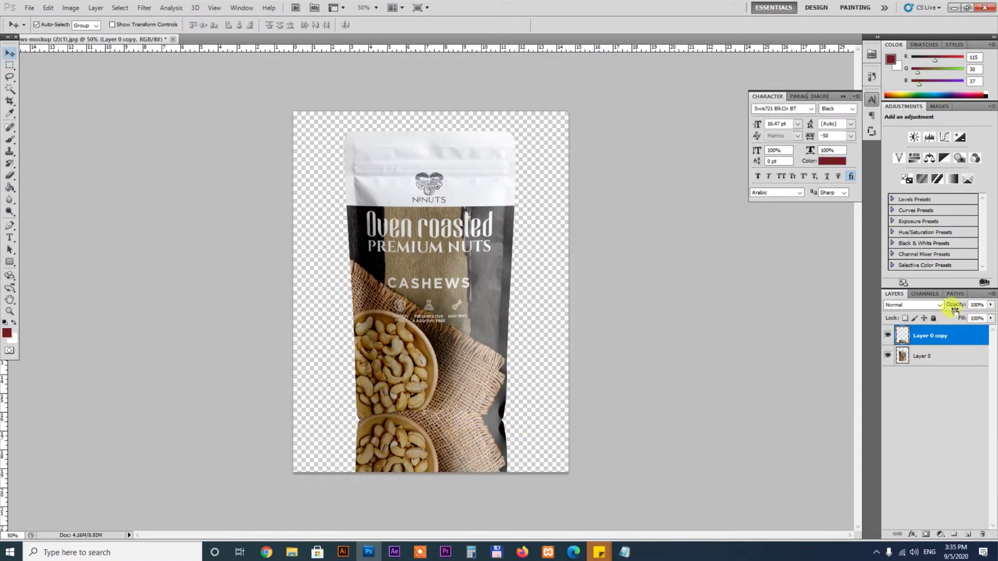
- Fade the reflection's lower part with a soft brush and move it up against the bag
key(ctrl+minus)
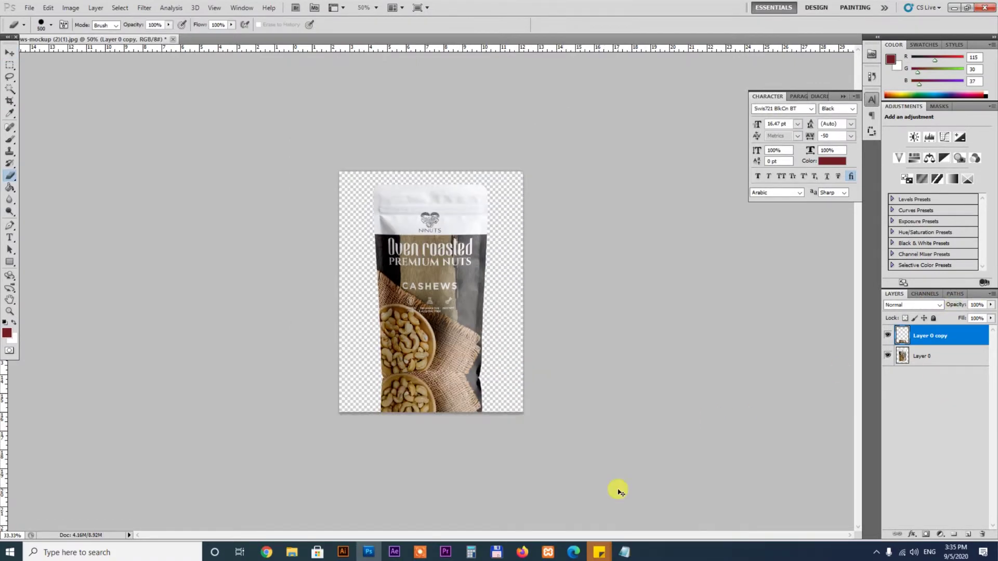
click(40, 25)
double_click(98, 93)
drag(357, 390, 484, 395)
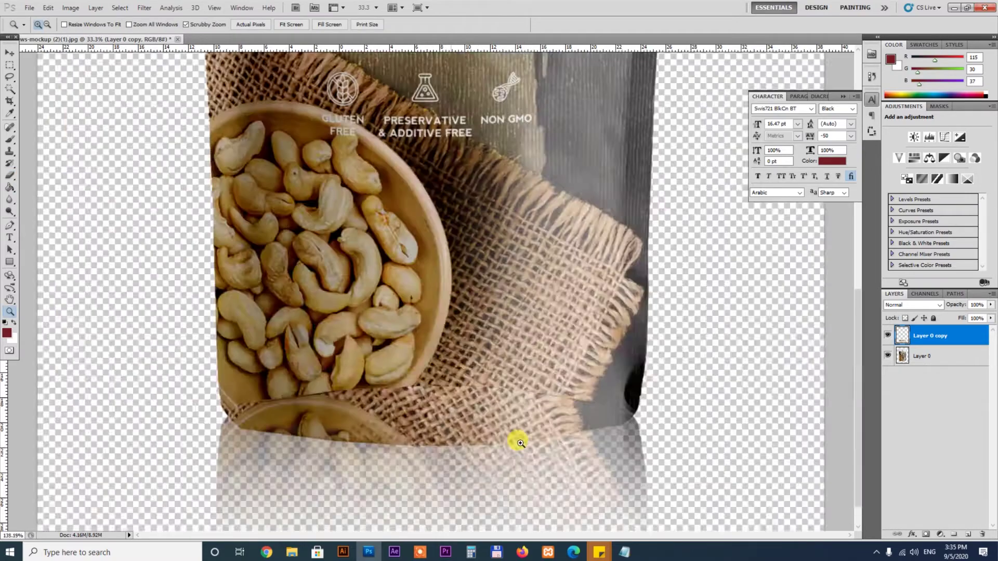
key(v)
scroll(560, 334, up, 5)
drag(560, 334, 559, 291)
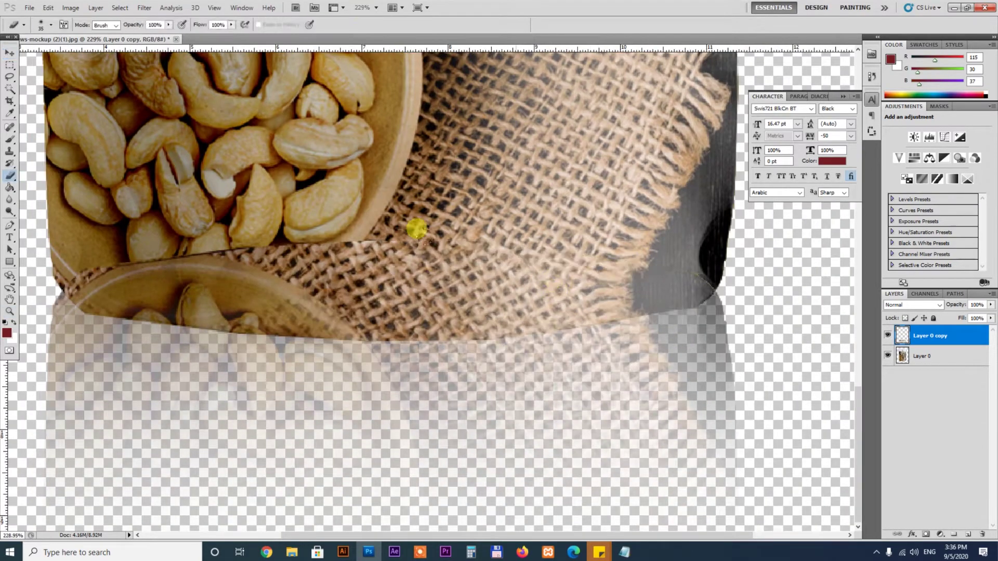
key(ctrl+0)
key(v)
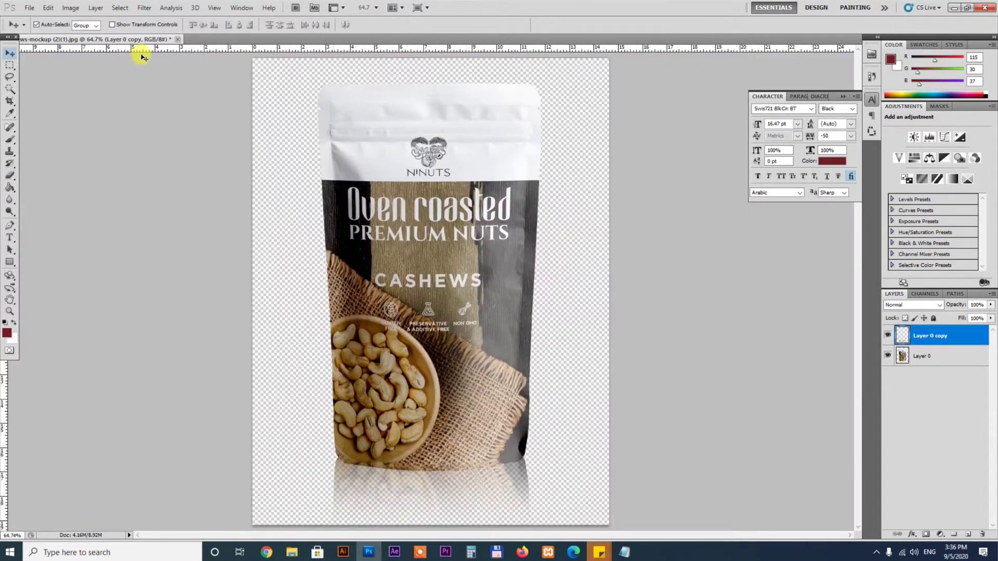
- Save the cut-out pouch mockup as a transparent PNG
key(ctrl+shift+s)
key(Escape)
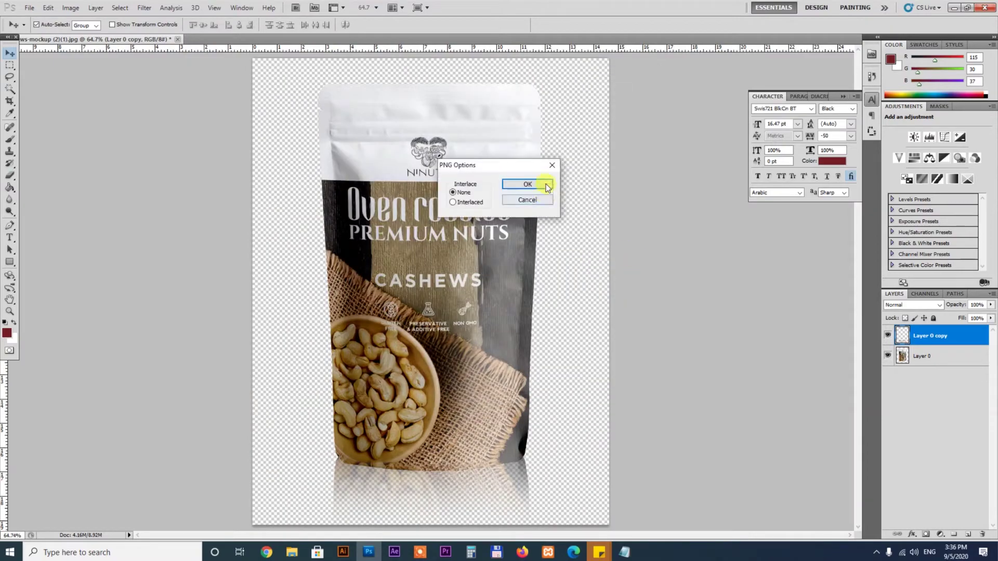
click(344, 552)
click(26, 5)
click(47, 170)
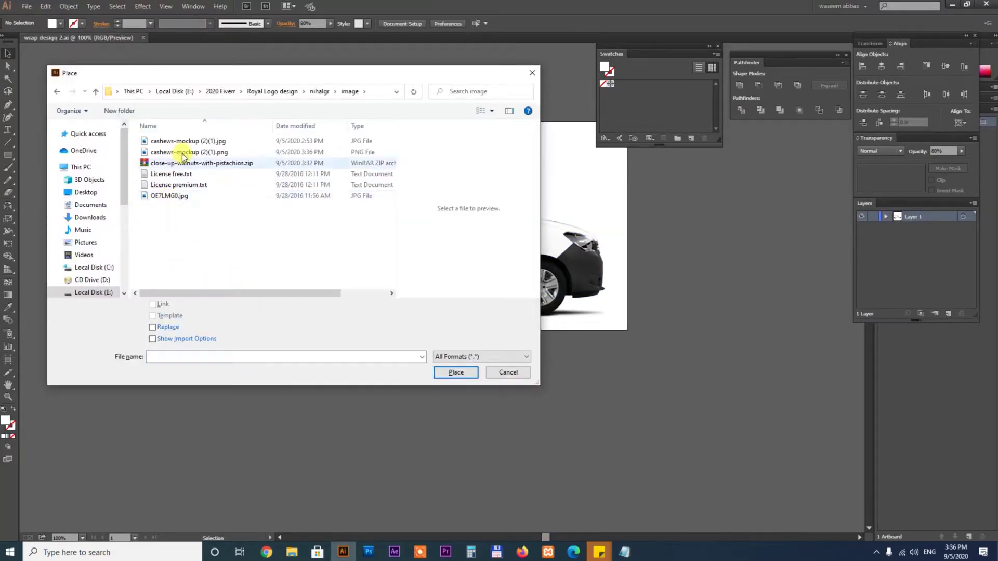
- Place the cashews mockup PNG and scale it onto the van's side
drag(391, 164, 397, 190)
double_click(196, 163)
click(192, 141)
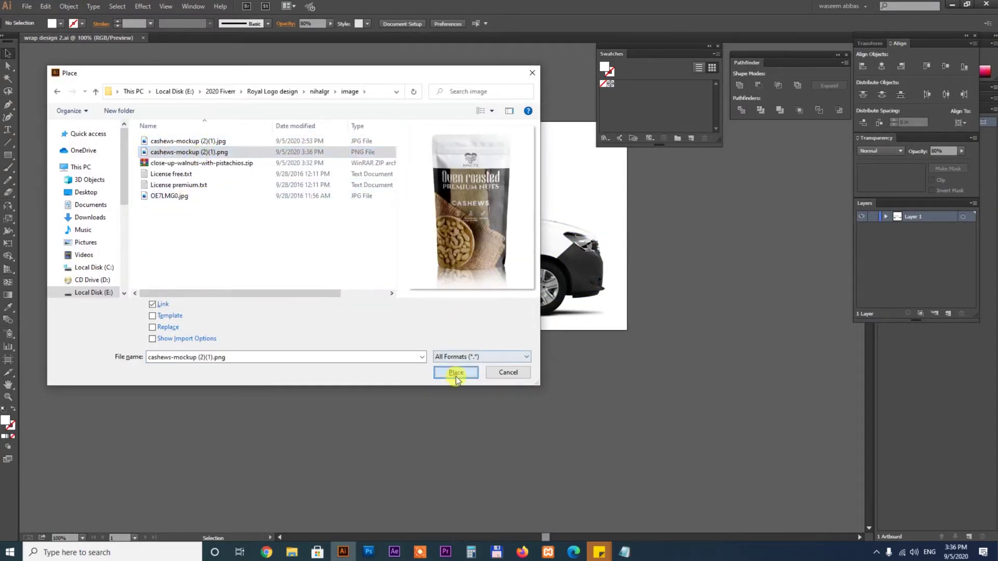
click(456, 372)
scroll(488, 362, up, 4)
mouse_move(491, 103)
mouse_down()
mouse_move(390, 221)
mouse_move(485, 345)
mouse_move(489, 328)
mouse_up()
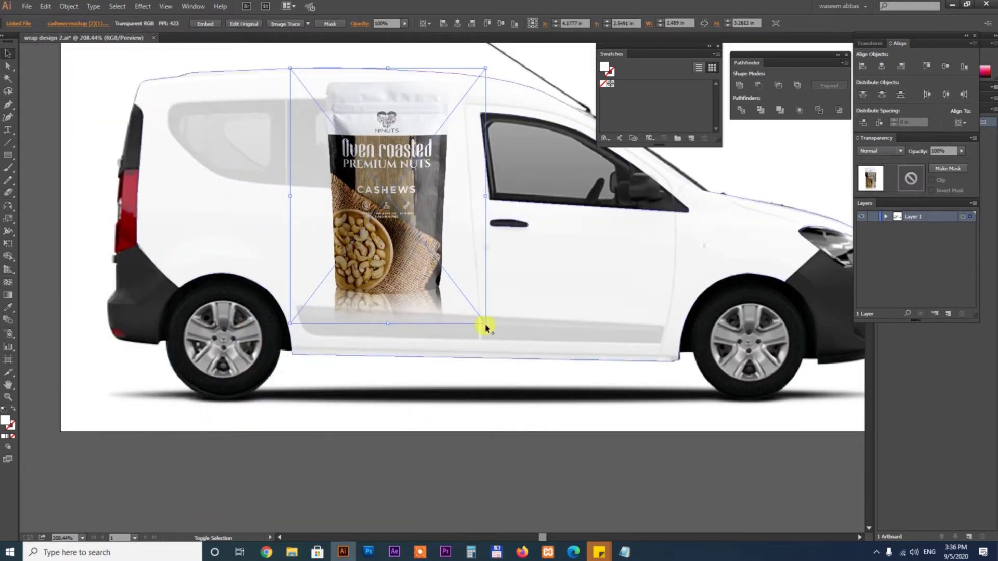
click(414, 450)
- Locate and open the LOGO3.ai NINUTS logo file from the project folder
scroll(545, 292, right, 2)
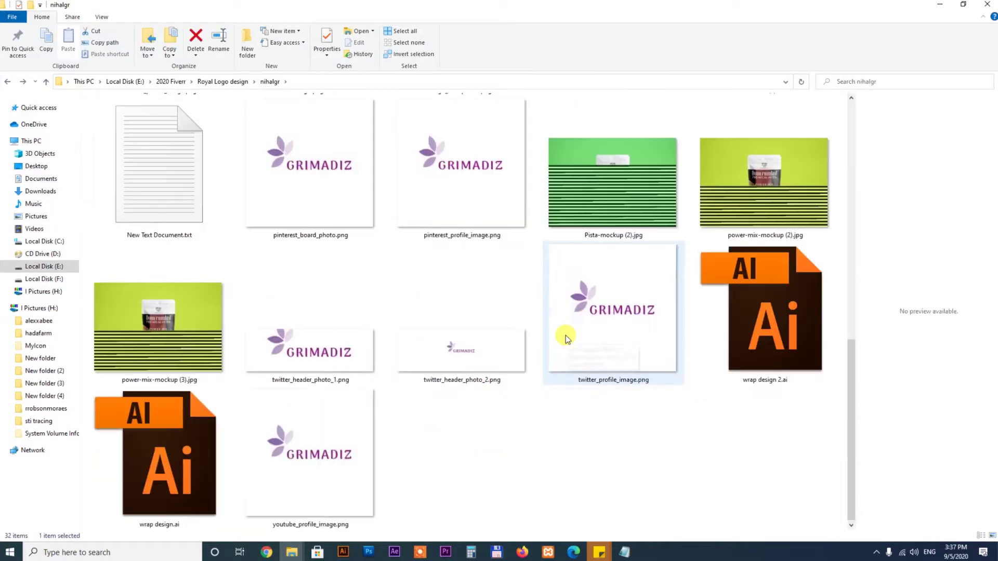
click(757, 170)
scroll(583, 301, up, 3)
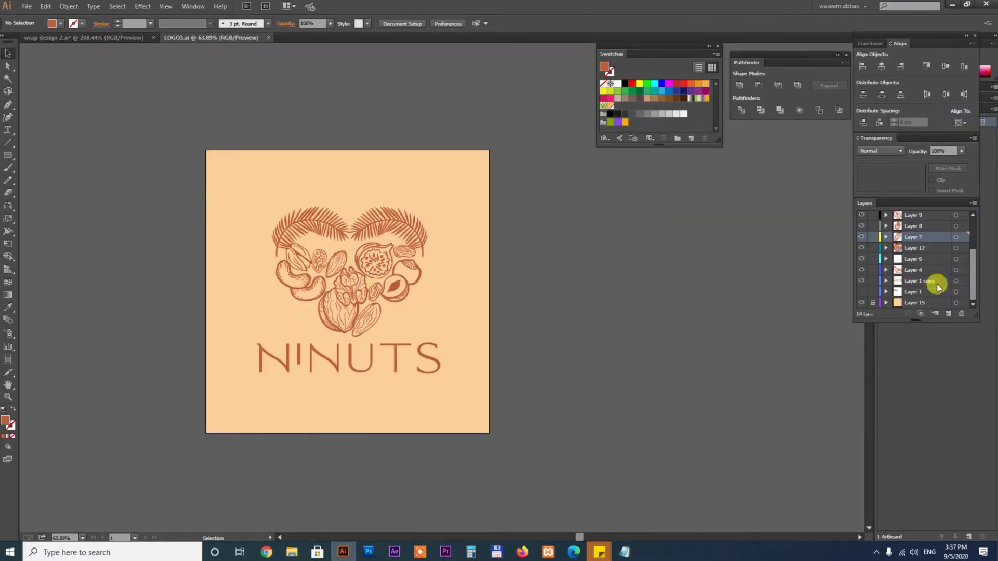
- Copy the NINUTS logo from LOGO3.ai and paste it, shrunk, below the van's front door window
click(412, 245)
key(ctrl+Tab)
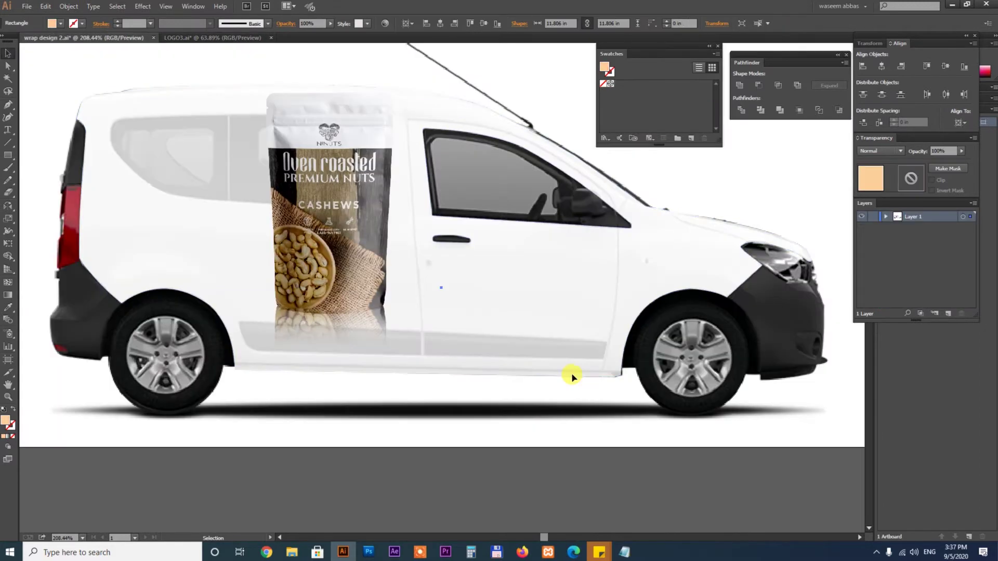
key(ctrl+minus)
key(ctrl+minus)
key(ctrl+minus)
scroll(572, 234, up, 2)
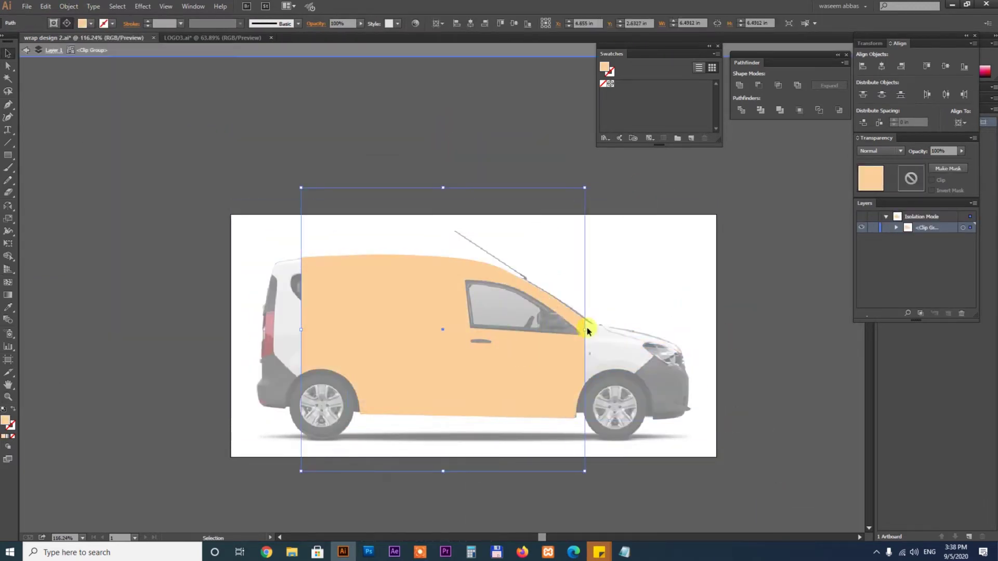
key(Escape)
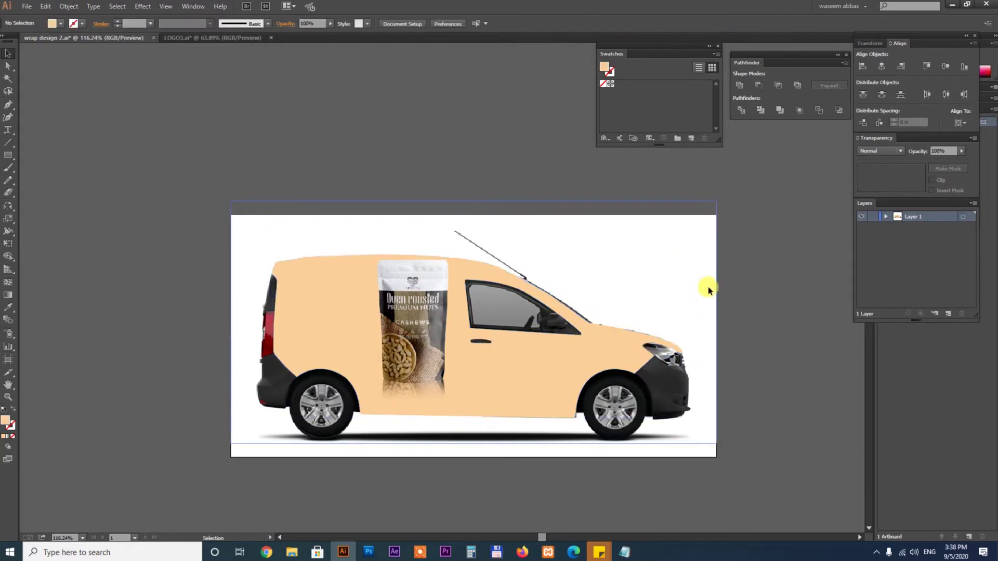
key(ctrl+v)
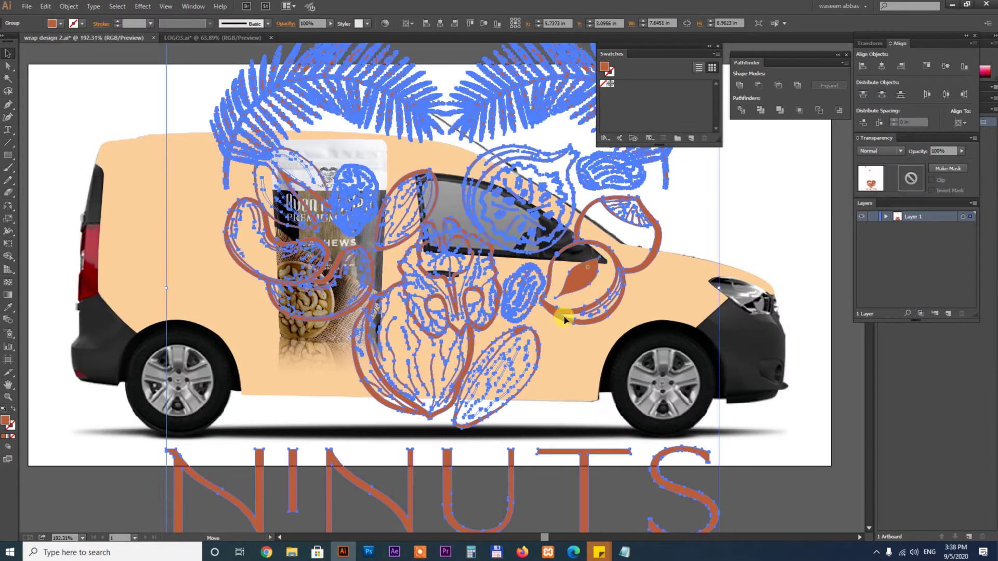
drag(343, 392, 533, 327)
drag(575, 383, 575, 382)
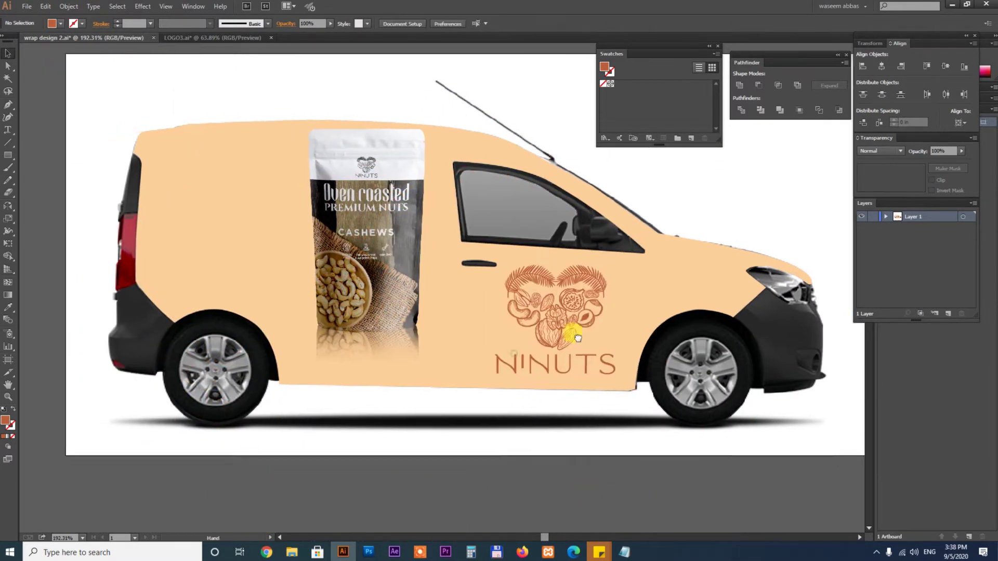
scroll(520, 353, left, 3)
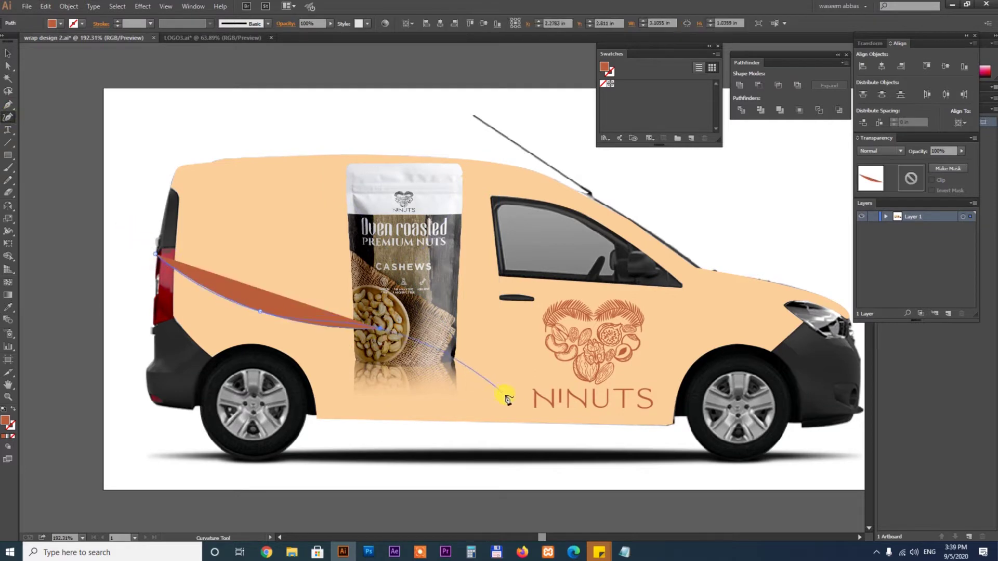
- Draw a brown wavy band along the van's lower body and paste it inside the clip group
click(717, 448)
click(354, 498)
click(103, 439)
click(109, 335)
click(118, 300)
click(155, 255)
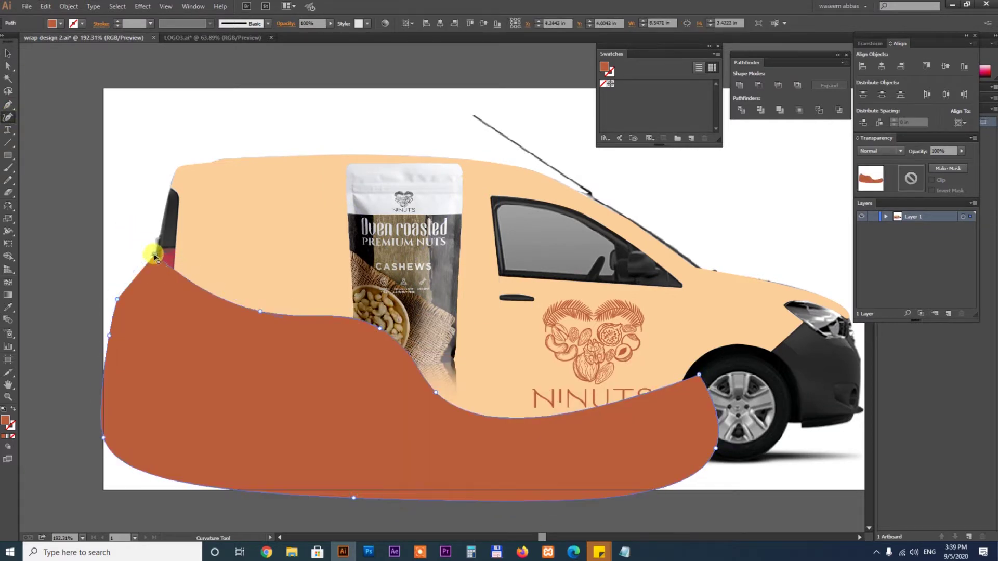
key(Delete)
double_click(247, 200)
key(ctrl+f)
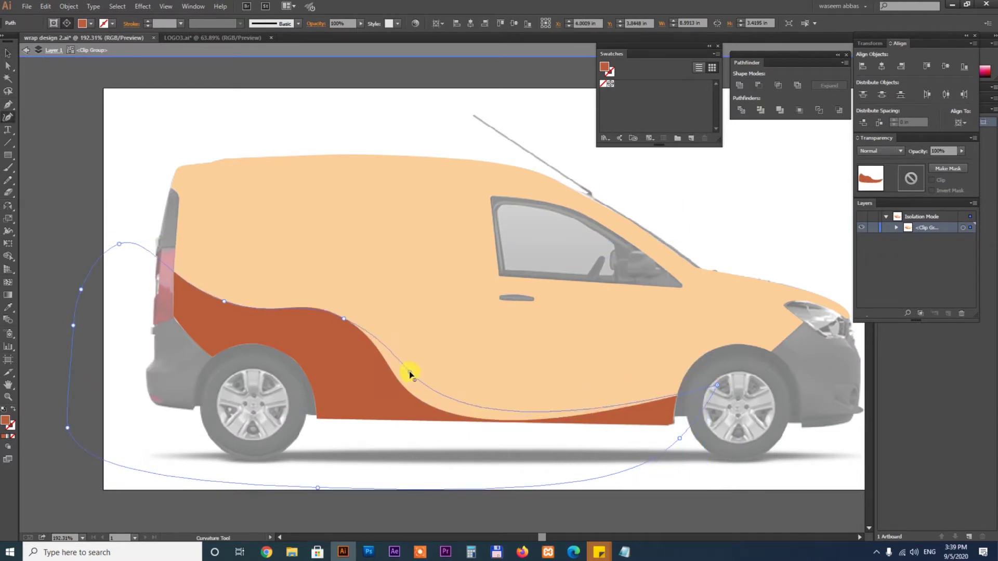
- Offset the band's path and colour the offset strip darker brown
click(69, 6)
click(291, 254)
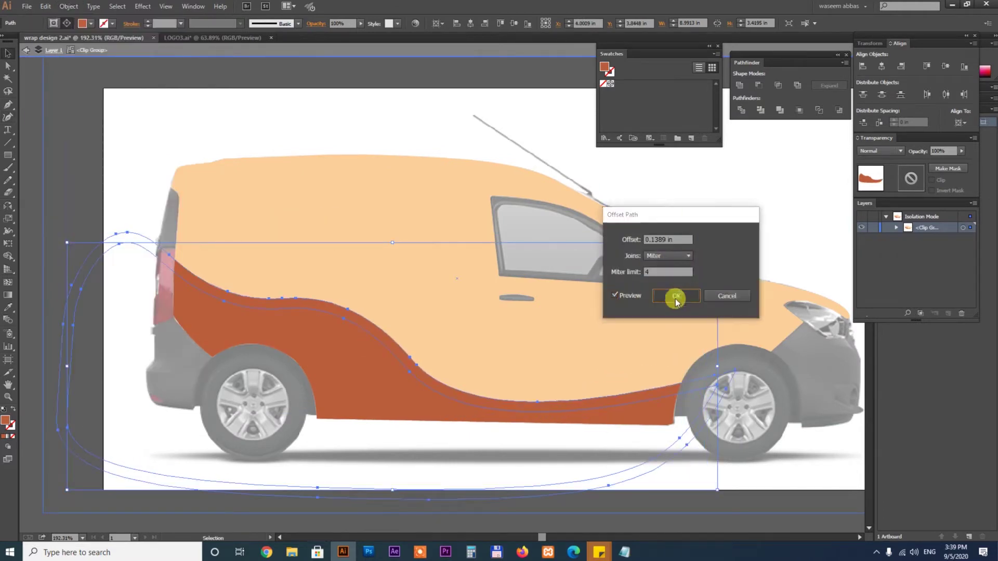
click(676, 297)
double_click(7, 420)
click(448, 238)
click(607, 220)
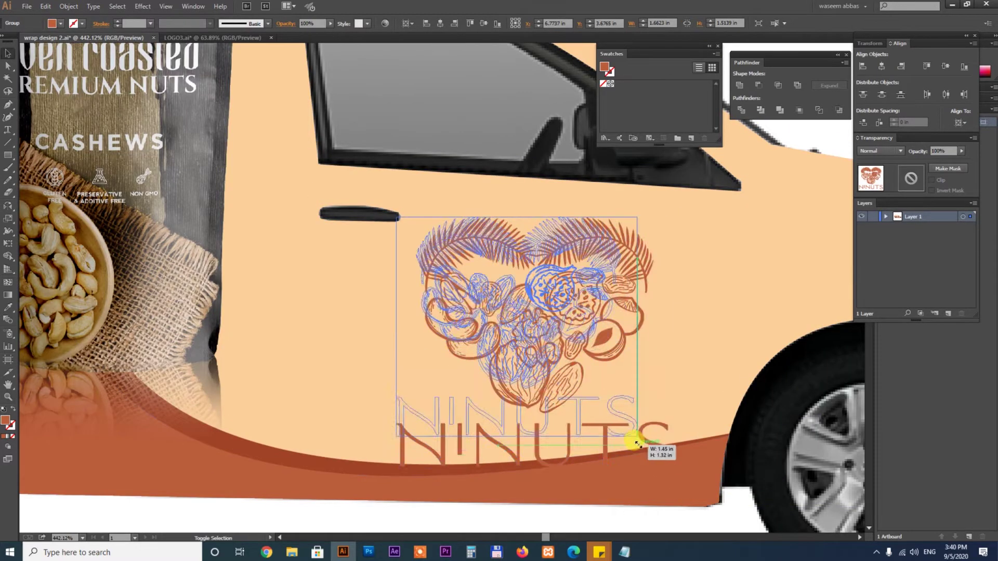
- Nudge the NINUTS logo into place and drag the GRIMADIZ logo image into the design
drag(606, 378, 591, 301)
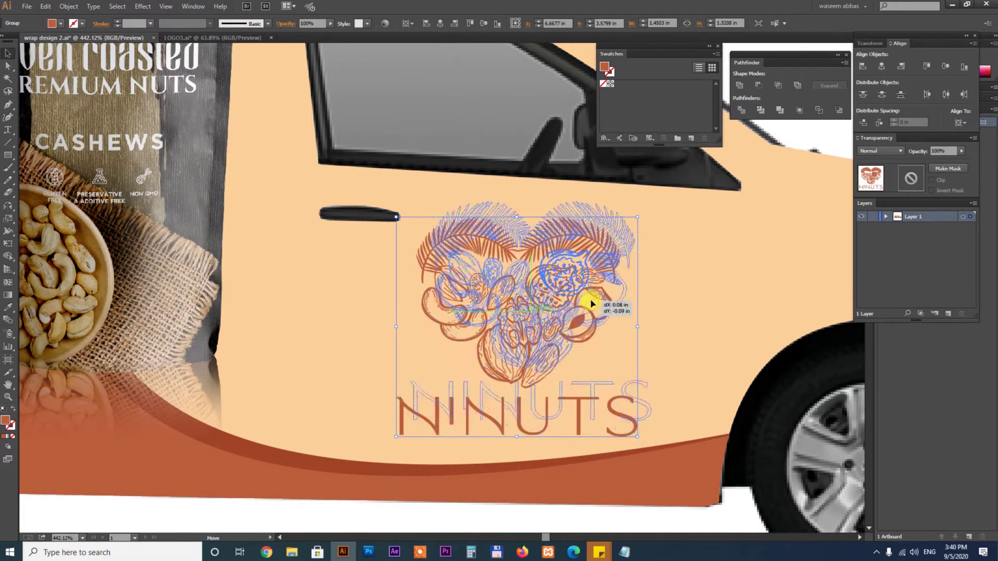
key(ctrl+0)
click(509, 466)
click(292, 552)
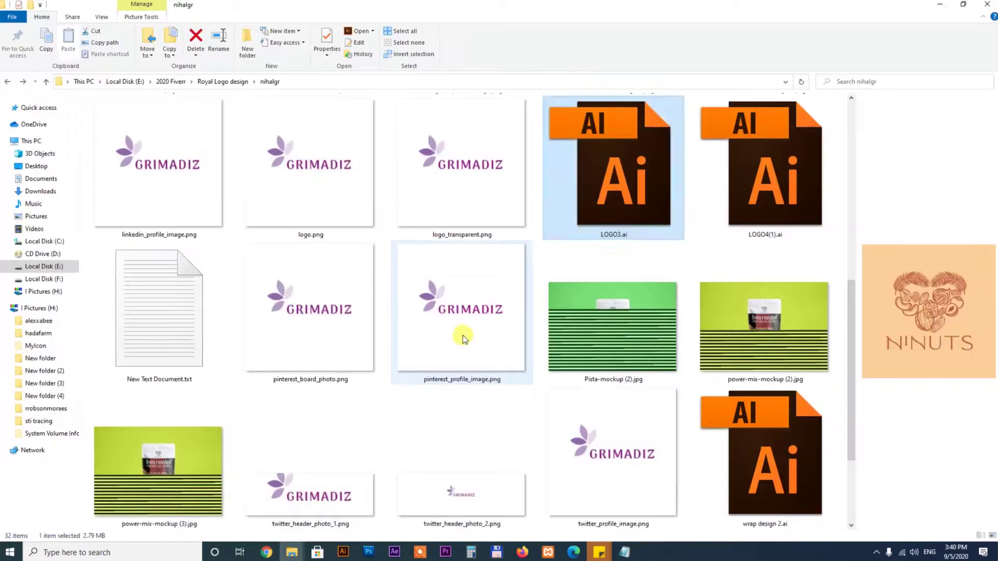
drag(475, 161, 436, 450)
- Shrink the GRIMADIZ logo onto the van's rear panel and embed it
scroll(428, 454, down, 3)
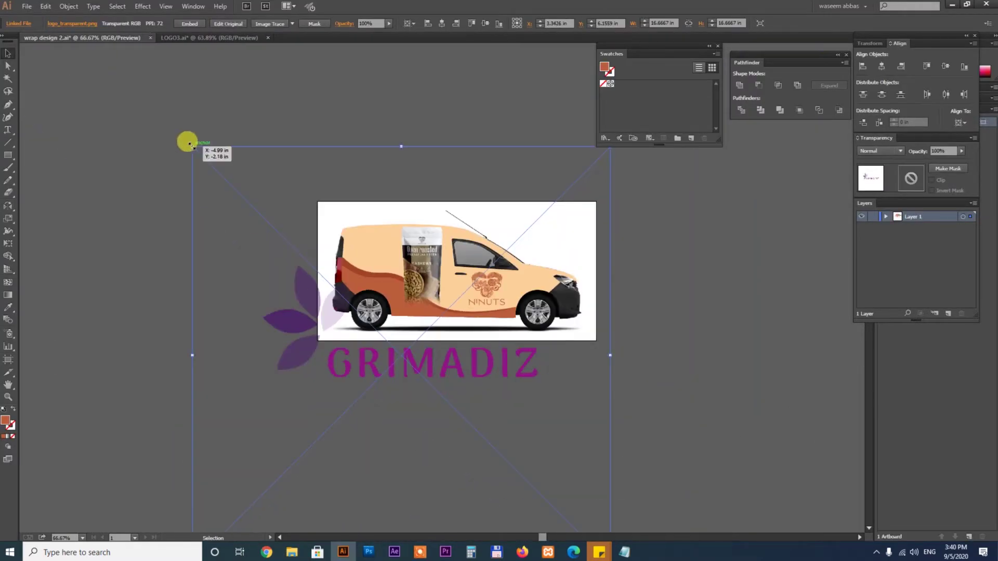
drag(187, 140, 485, 345)
scroll(429, 202, up, 3)
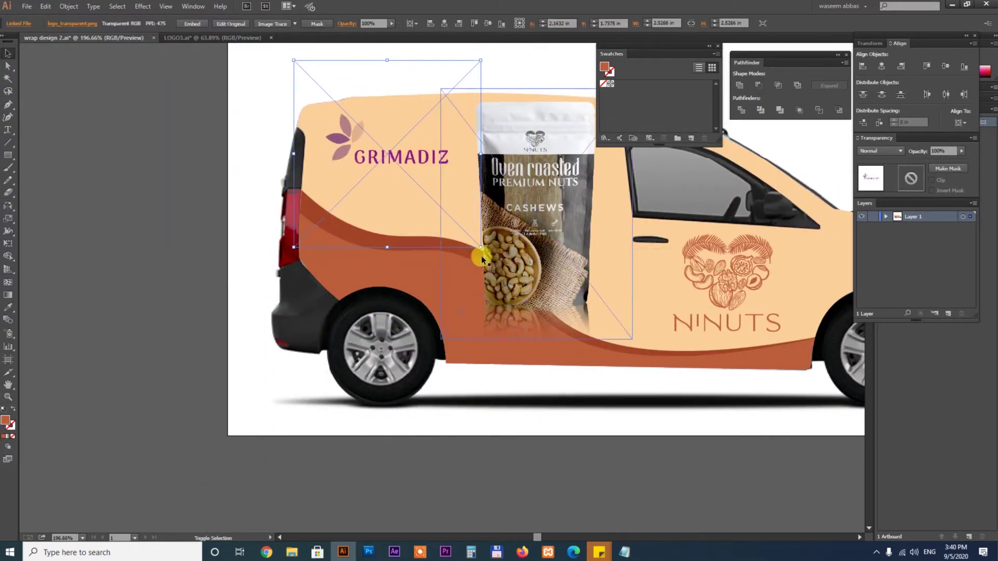
click(191, 24)
- Draw a circle behind the logo with a white-to-transparent radial gradient
drag(379, 233, 492, 354)
key(v)
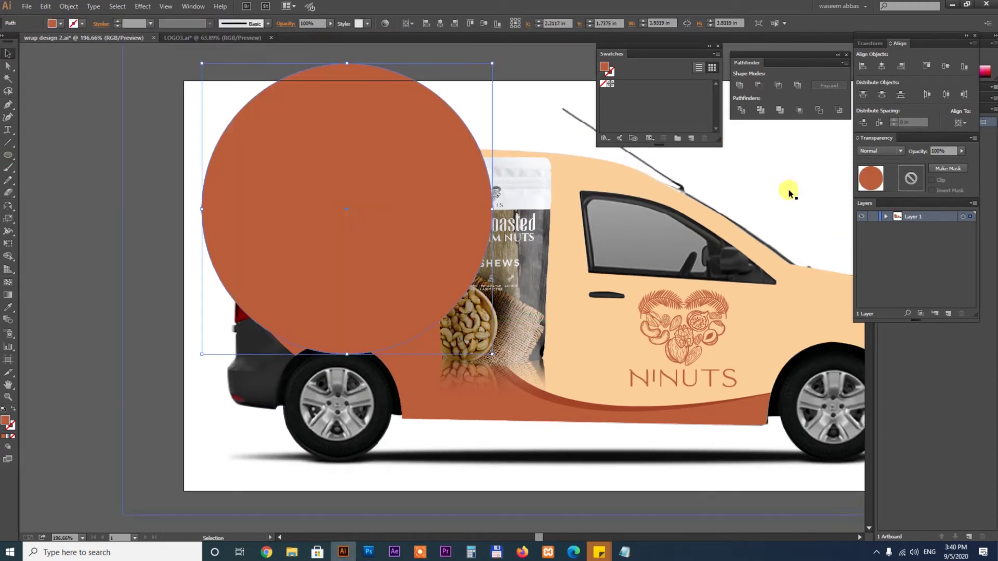
click(7, 436)
click(811, 221)
click(811, 239)
double_click(733, 301)
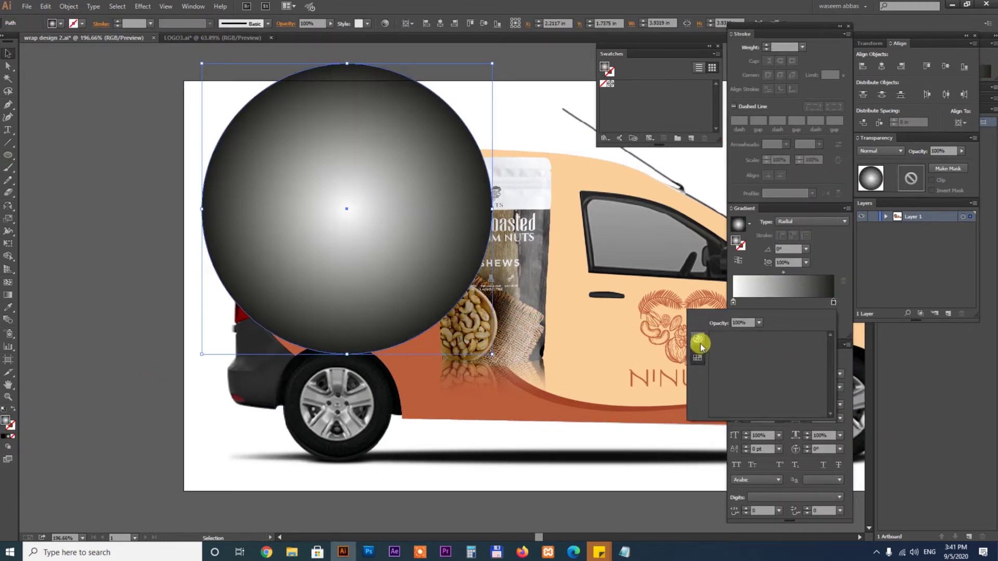
click(720, 394)
drag(394, 216, 394, 224)
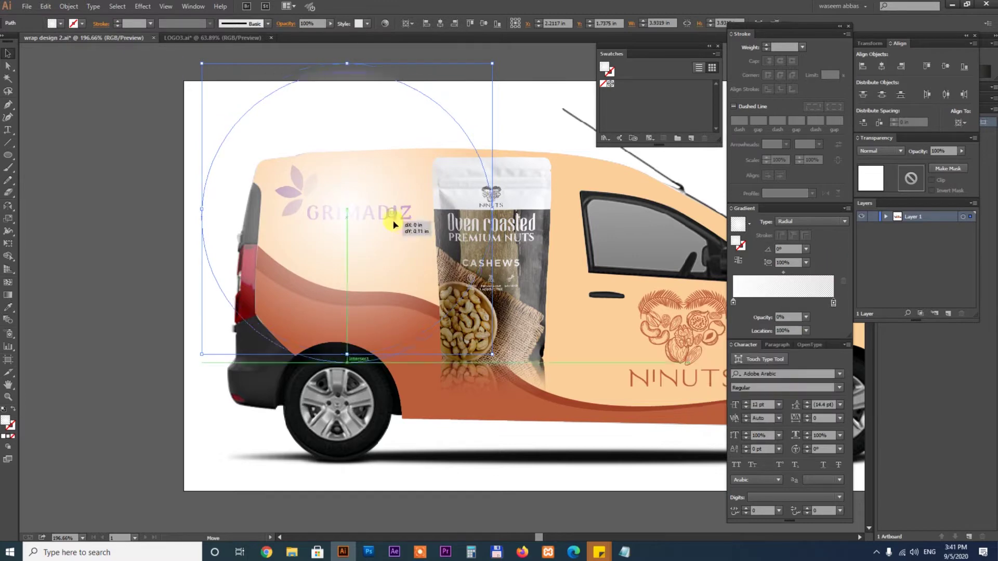
- Paste the glow circle in front inside the van's clipped body group
key(Delete)
key(v)
double_click(301, 330)
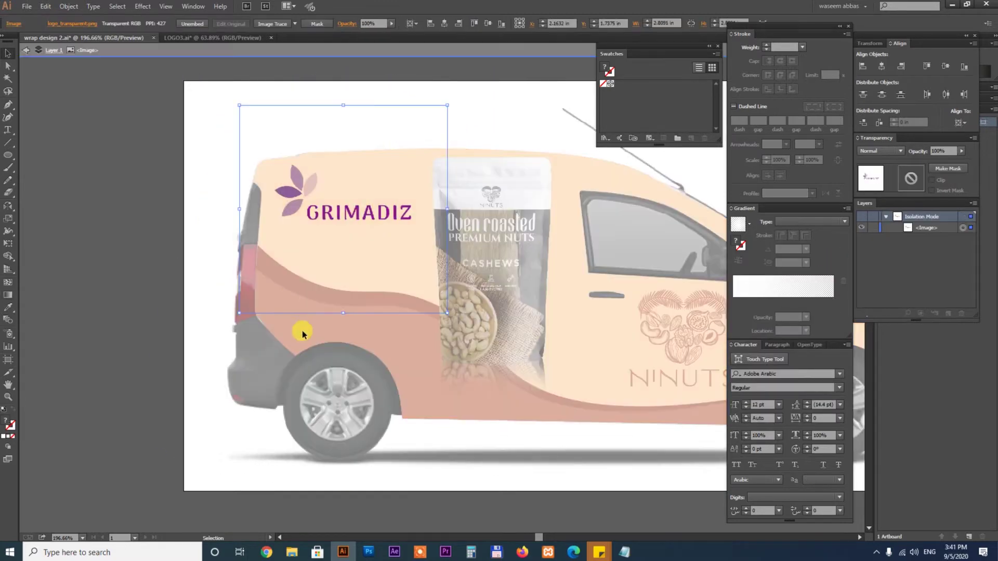
key(ctrl+f)
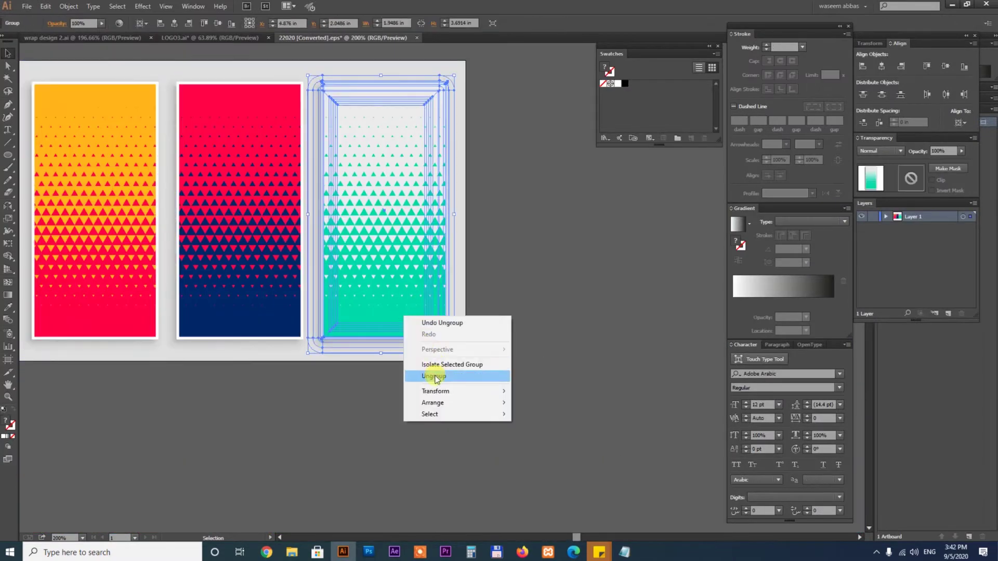
- Move the triangle halftone pattern over the rear wheel and repeat copies along the van
click(435, 377)
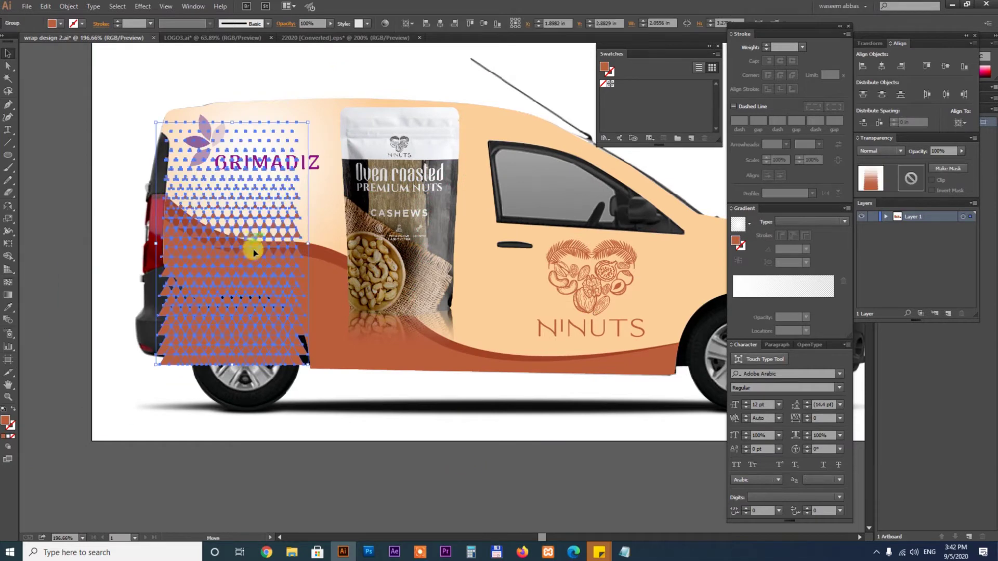
drag(250, 250, 394, 396)
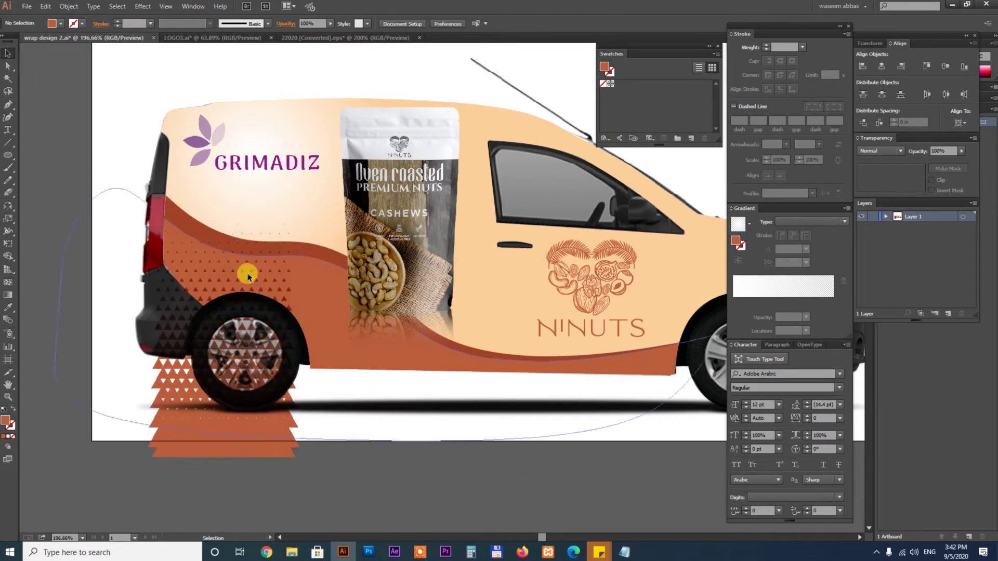
drag(248, 276, 388, 295)
key(ctrl+d)
key(ctrl+d)
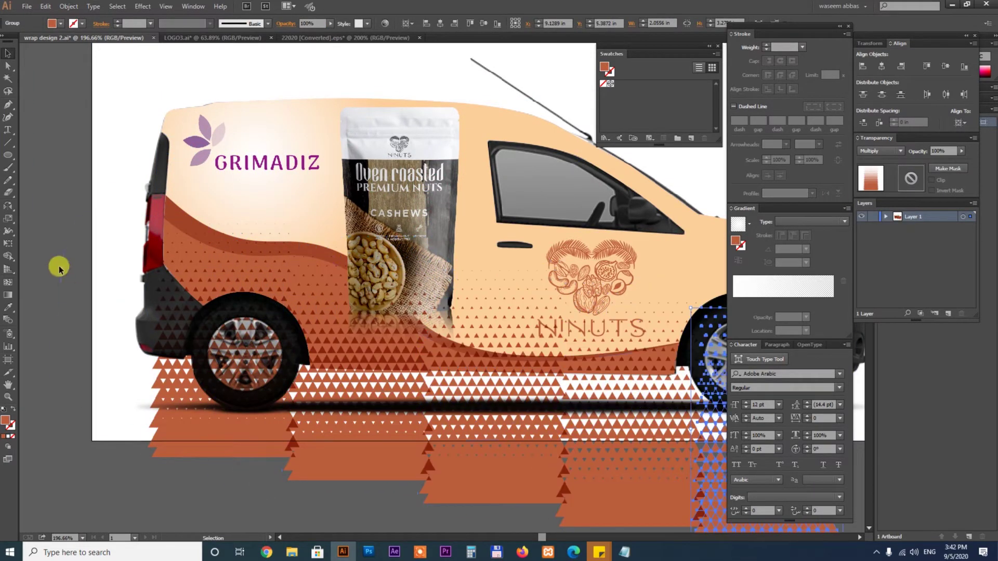
key(ctrl+shift+a)
- Select the triangle pattern group and nudge it slightly left
scroll(523, 417, down, 2)
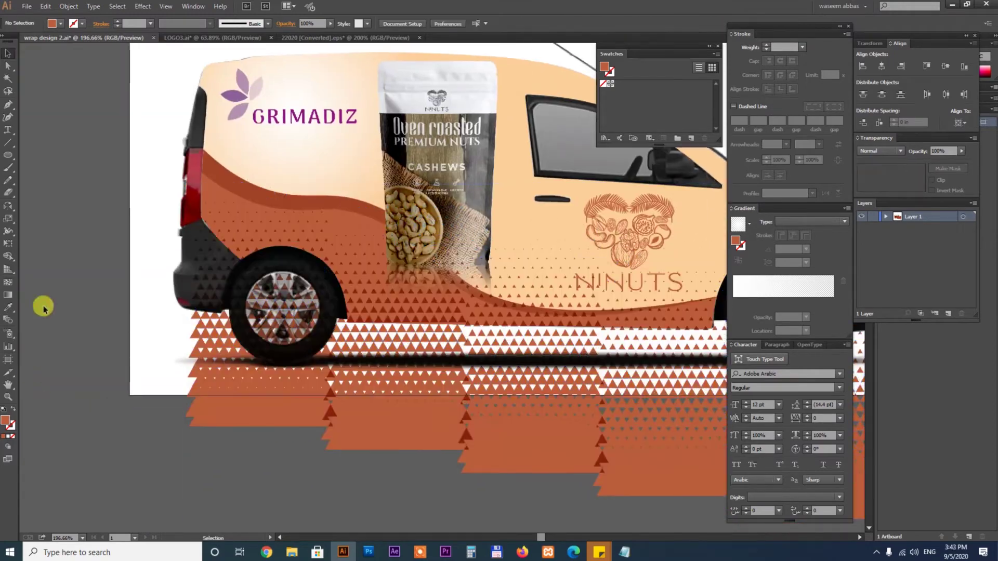
scroll(281, 366, down, 3)
scroll(479, 390, down, 5)
right_click(586, 351)
click(609, 411)
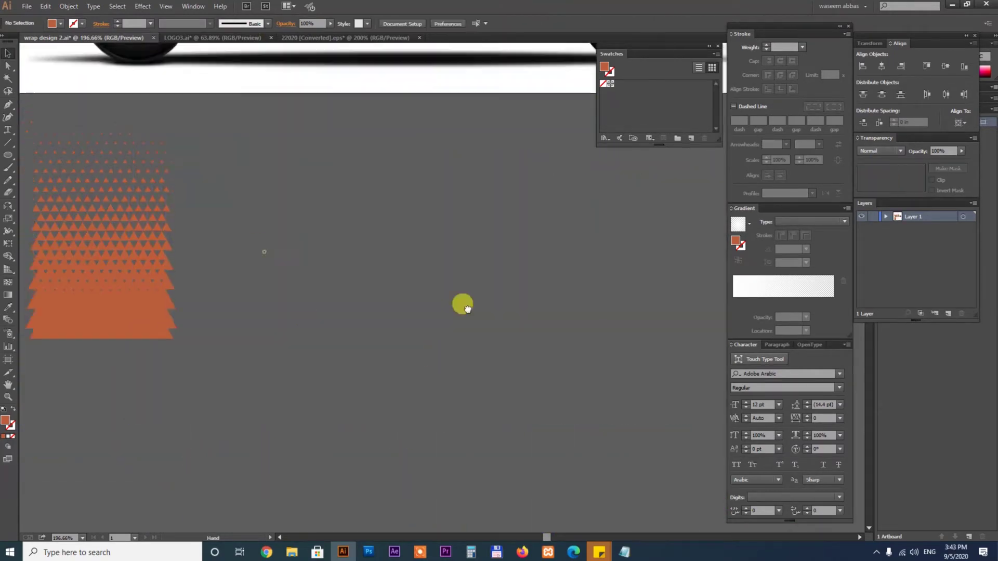
scroll(468, 309, left, 5)
click(337, 310)
scroll(125, 250, up, 5)
scroll(412, 232, up, 5)
scroll(443, 294, up, 10)
drag(509, 294, 443, 294)
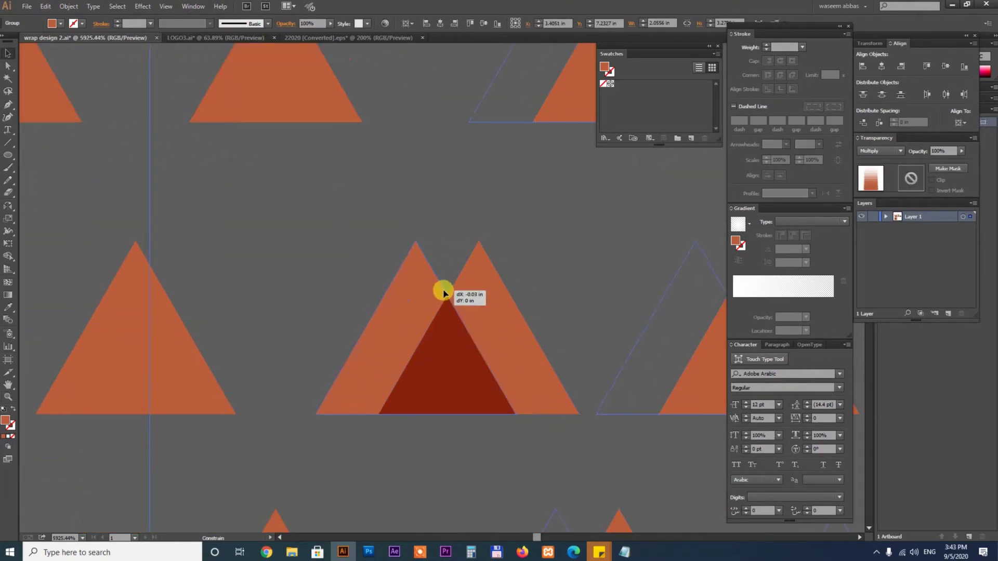
scroll(473, 239, down, 8)
scroll(546, 404, down, 6)
- Set the pattern's blend mode to Normal and direct-select only its right half
click(885, 154)
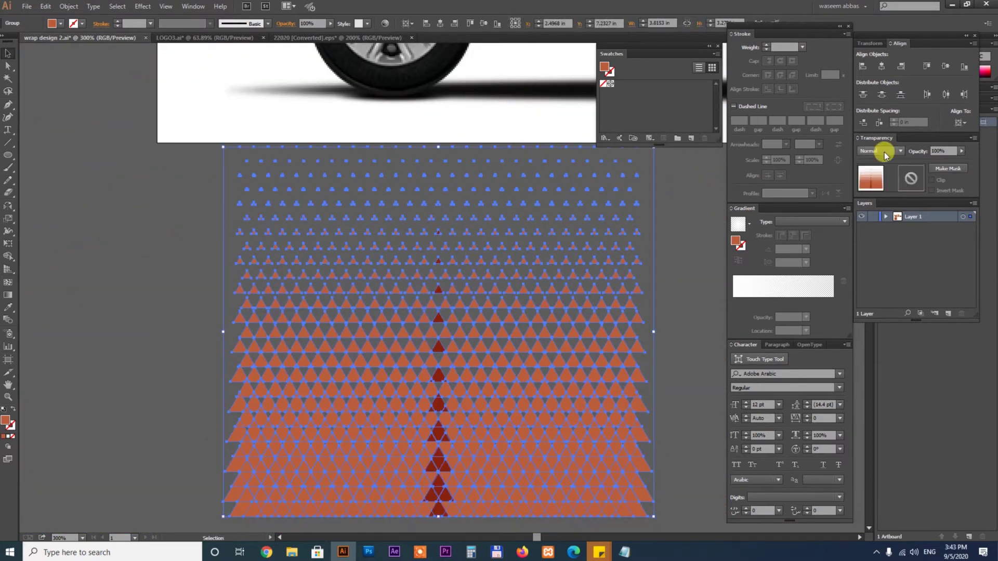
click(640, 365)
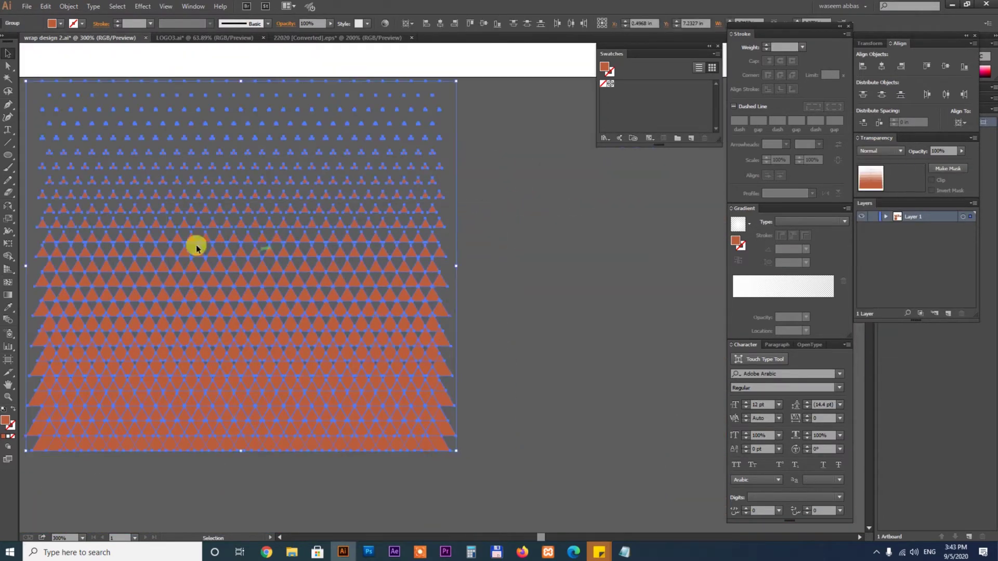
click(434, 227)
scroll(374, 279, up, 8)
scroll(375, 279, down, 10)
scroll(575, 356, down, 3)
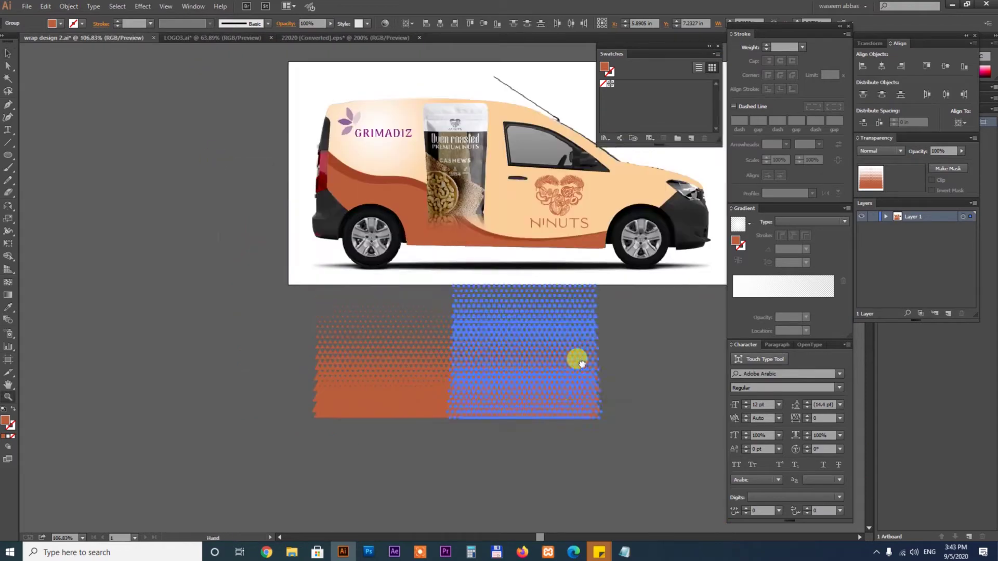
scroll(372, 312, up, 2)
scroll(261, 245, up, 8)
scroll(588, 350, down, 8)
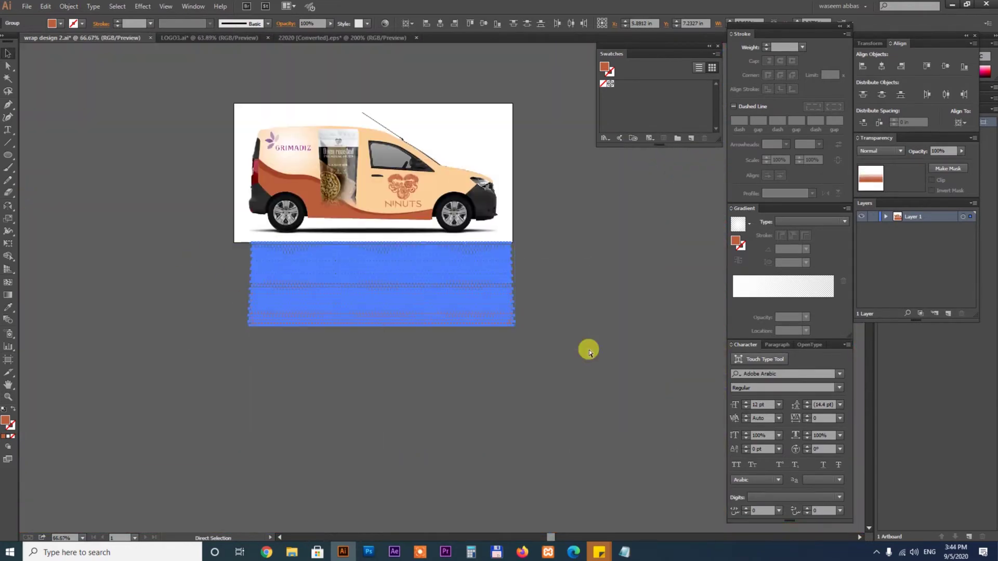
scroll(512, 338, up, 1)
scroll(258, 194, up, 3)
- Place the triangle pattern inside the van's clip group over the lower orange body
double_click(259, 194)
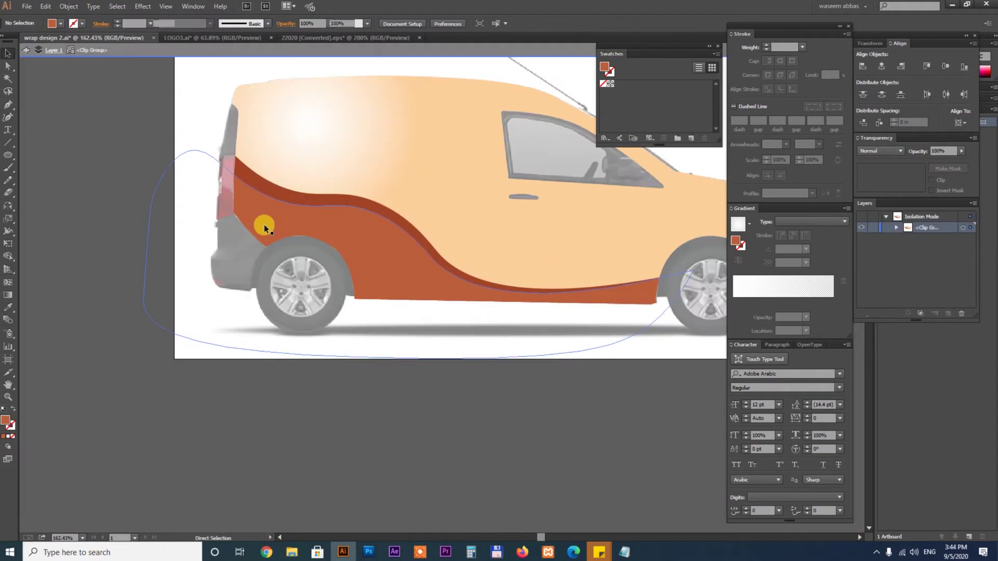
drag(450, 297, 524, 251)
key(a)
click(362, 220)
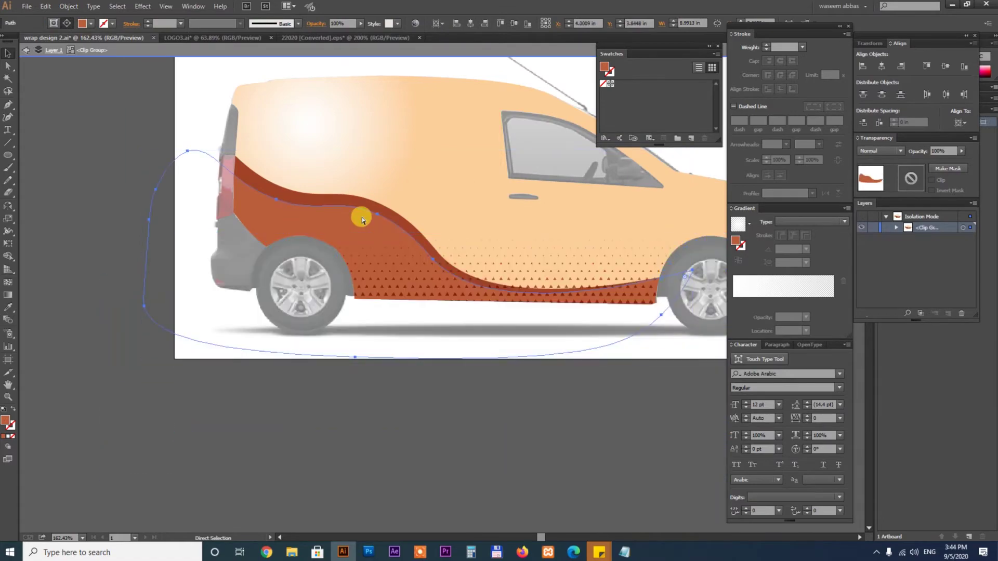
drag(362, 220, 608, 367)
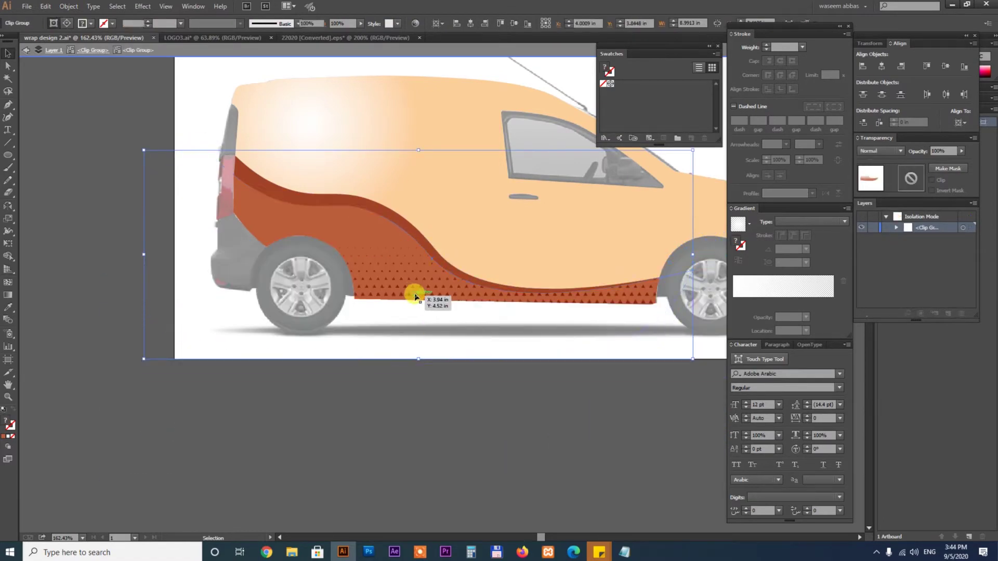
mouse_move(415, 297)
mouse_down()
mouse_move(357, 294)
mouse_move(370, 428)
mouse_up()
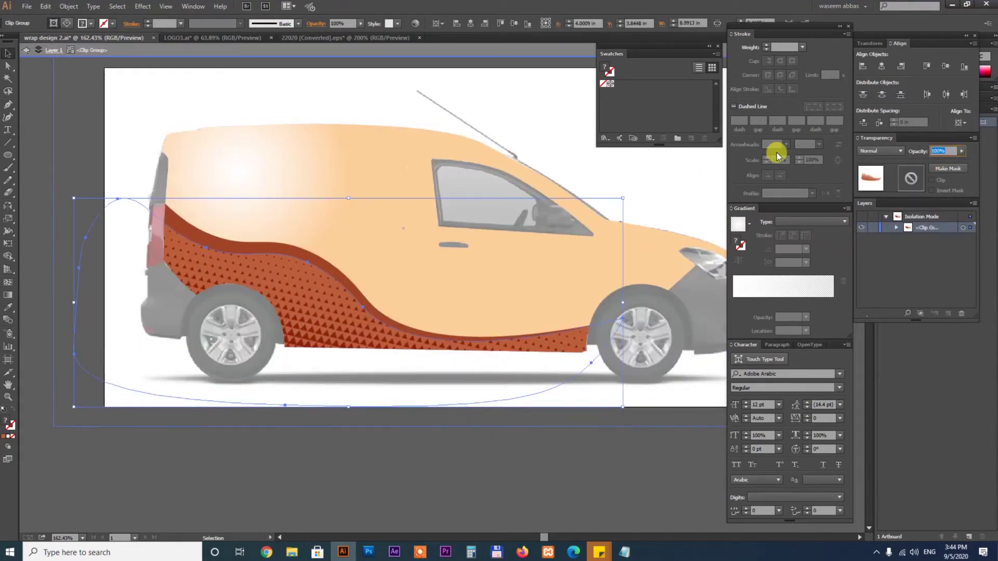
- Exit isolation mode and scale down and reposition the cashew bag image
double_click(603, 441)
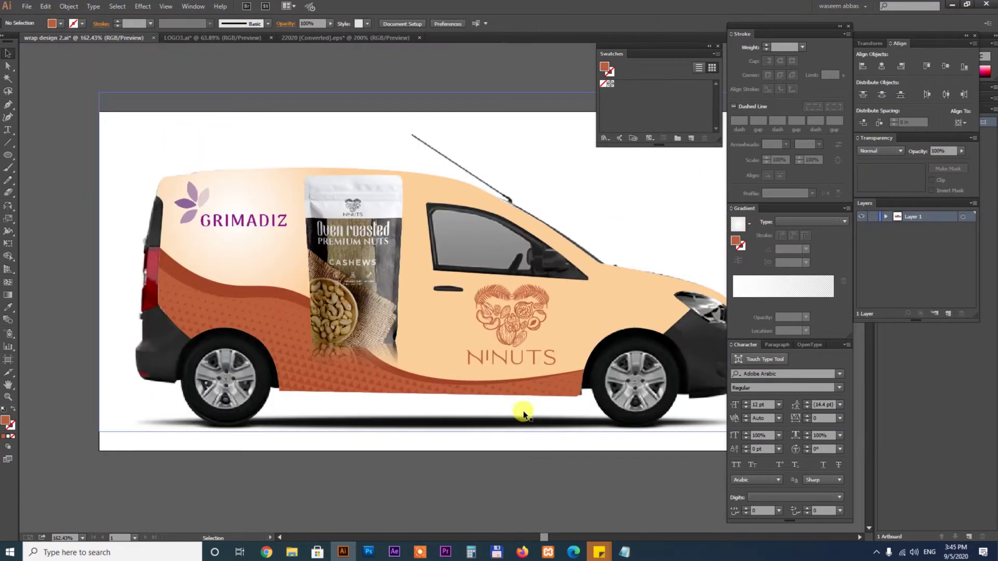
drag(276, 371, 286, 345)
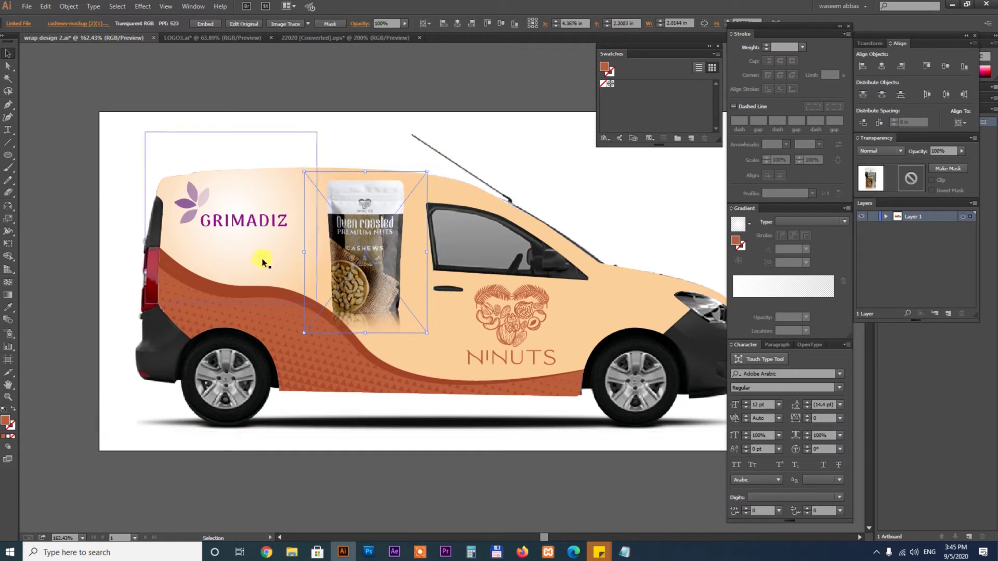
drag(357, 266, 403, 268)
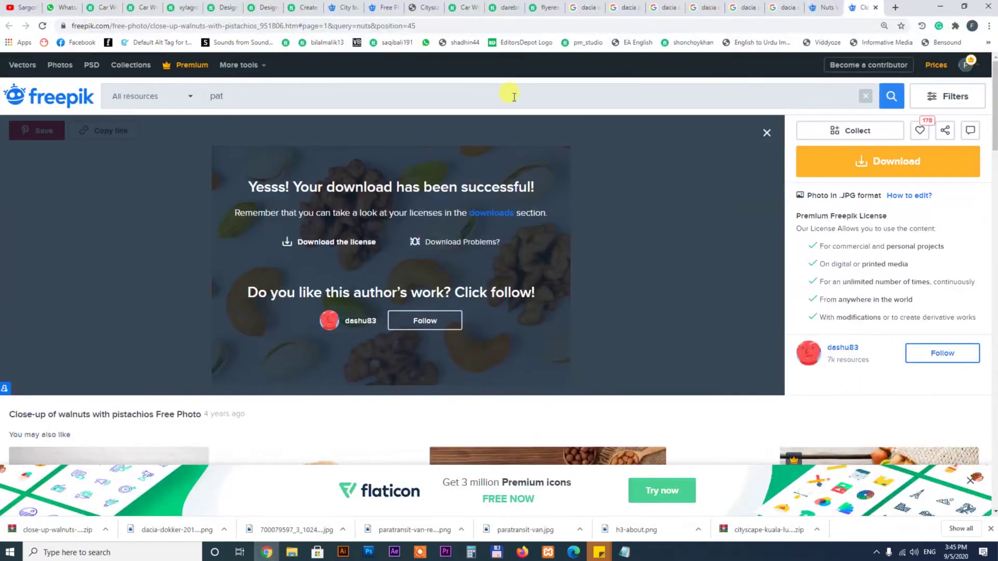
- Search Freepik for 'pattern' and download the stylish hexagonal line pattern
text(tern)
key(Return)
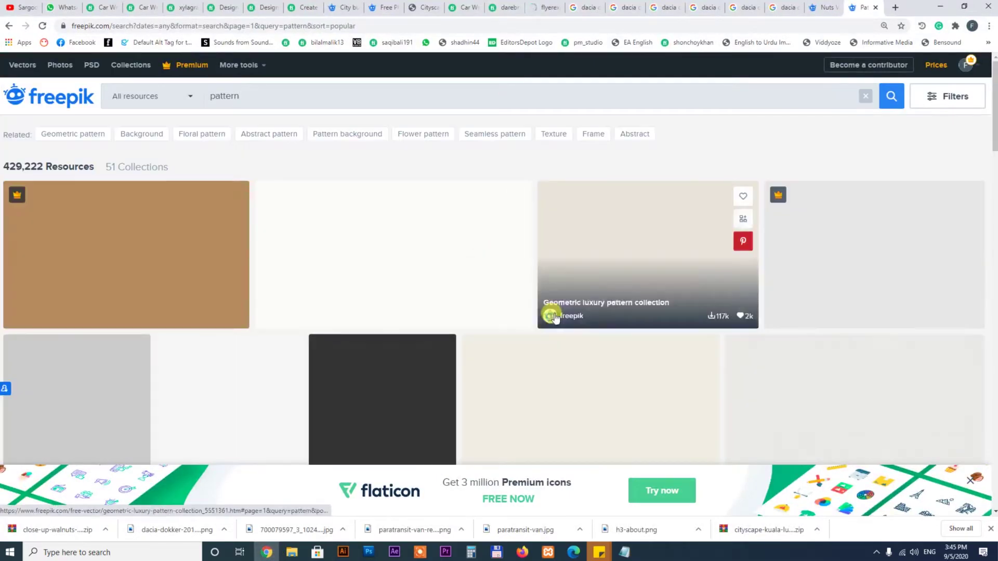
click(405, 237)
scroll(517, 260, down, 3)
scroll(517, 260, down, 5)
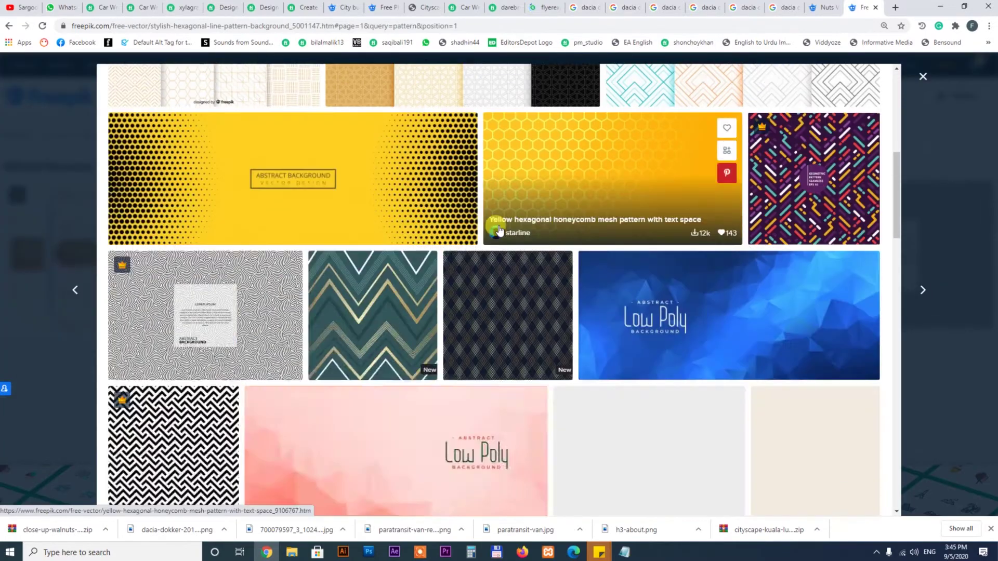
scroll(676, 208, up, 8)
click(790, 122)
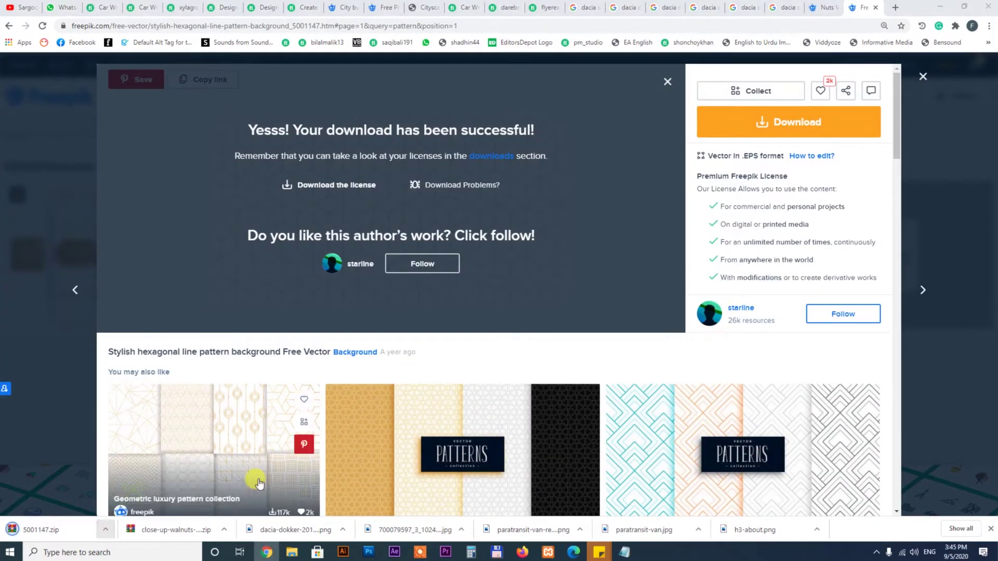
click(292, 552)
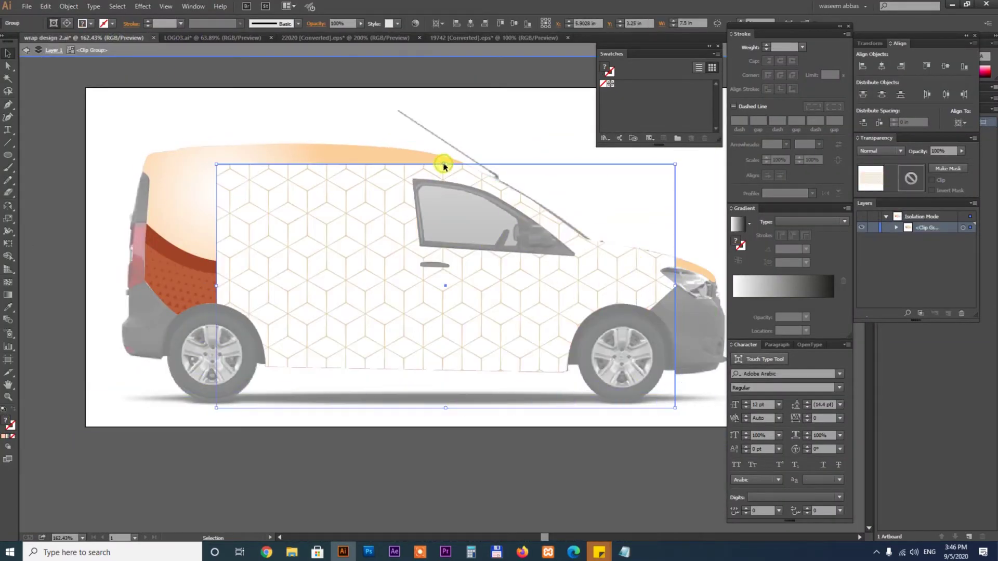
- Blend the hex pattern across the van side with Multiply, then bring up the project folder
click(878, 151)
click(863, 205)
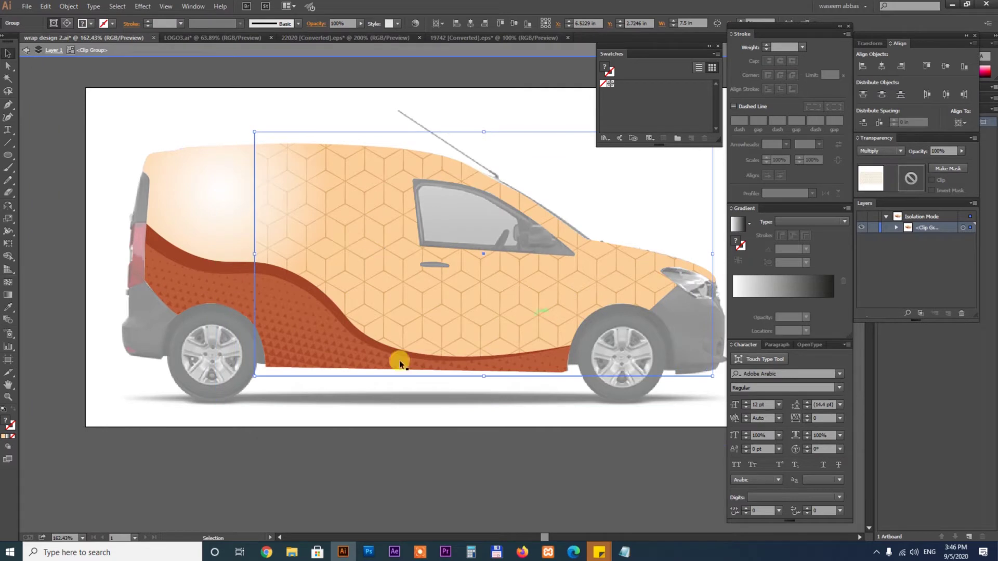
drag(273, 366, 303, 364)
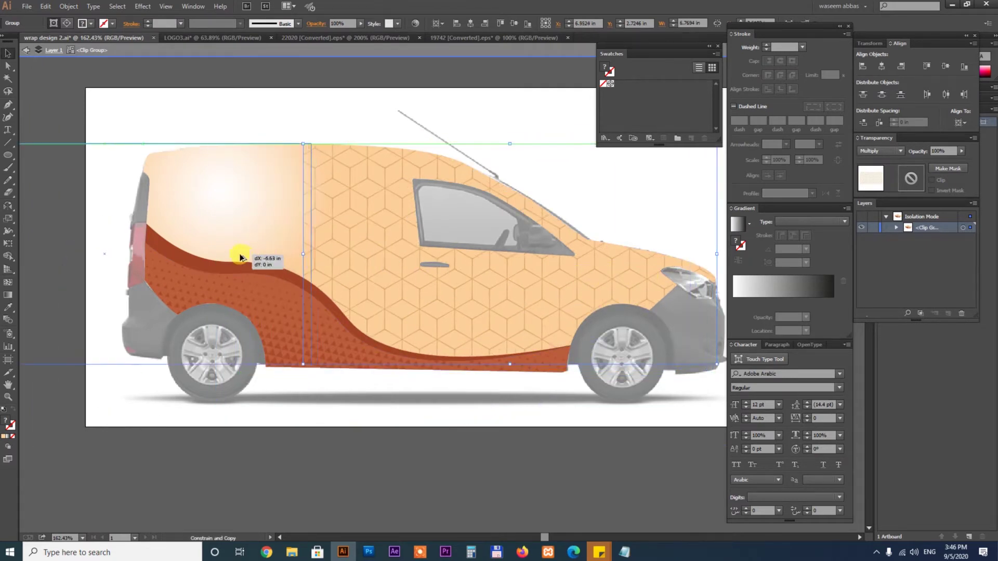
click(601, 251)
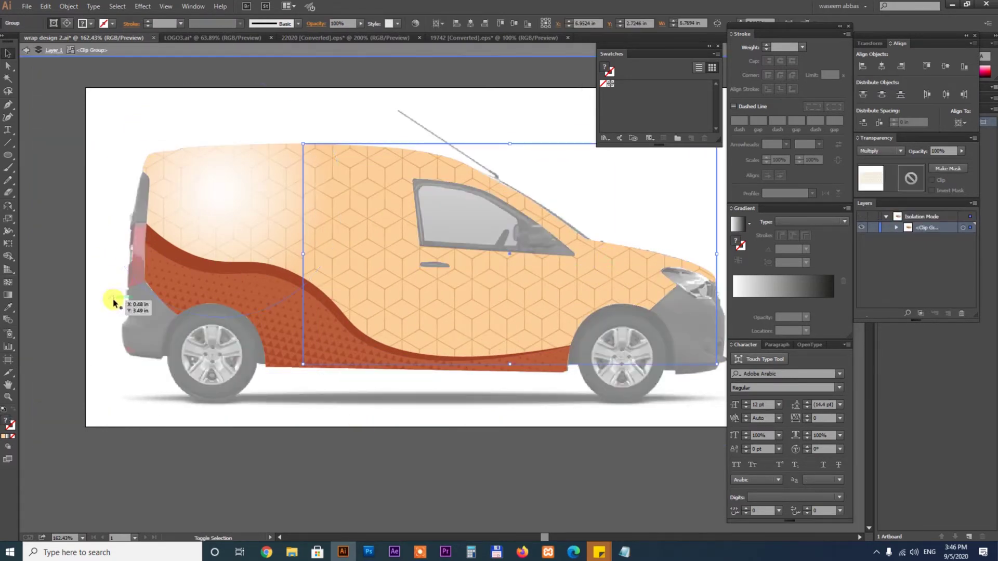
click(217, 207)
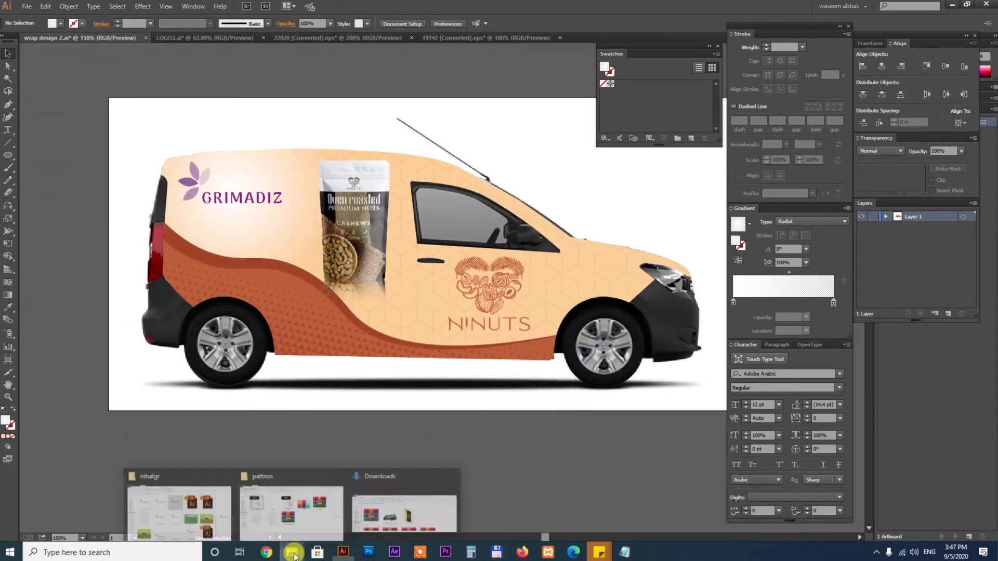
mouse_move(291, 552)
click(414, 499)
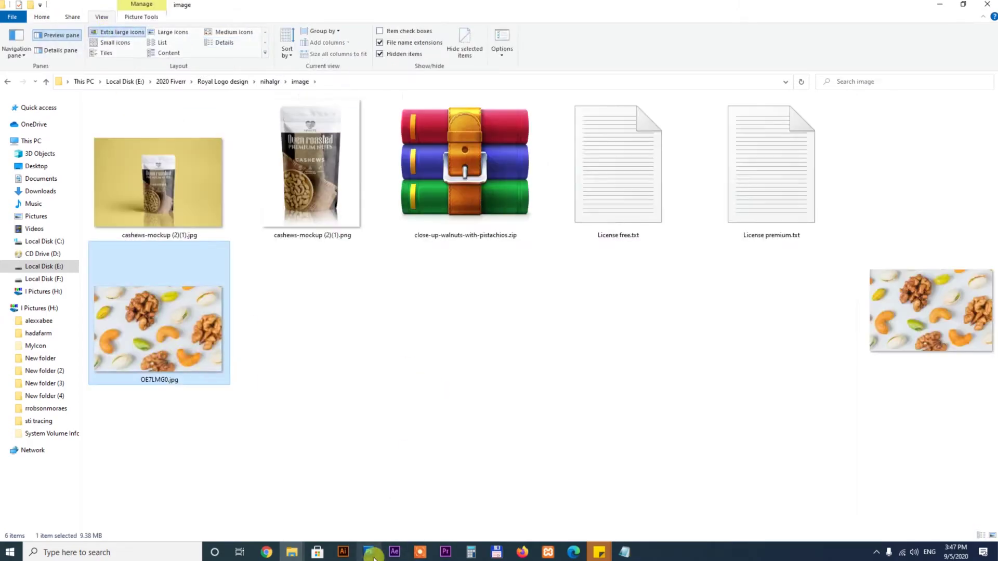
- Open the nuts photo, unlock its background layer, and copy a cashew onto its own layer
drag(373, 558, 568, 30)
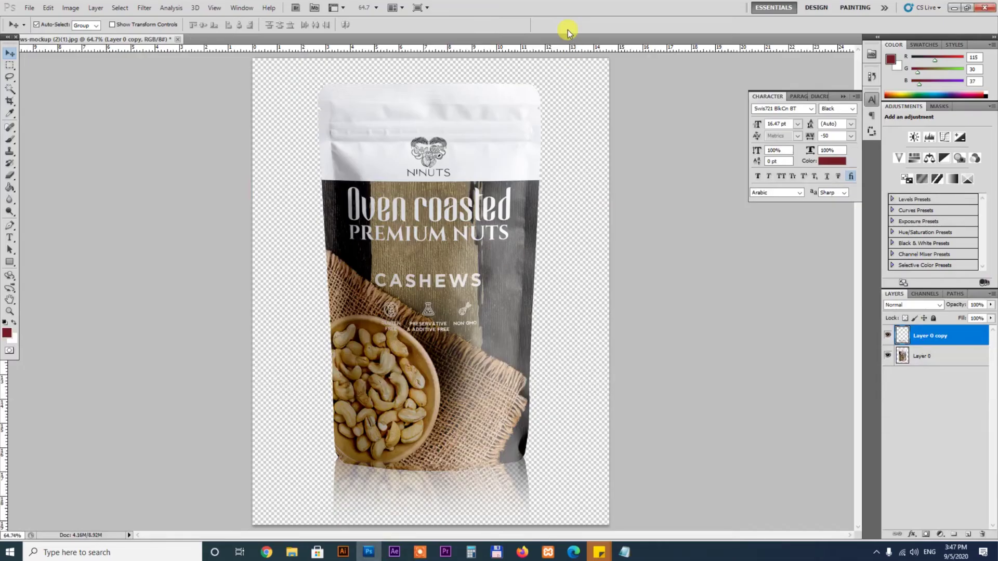
scroll(423, 274, up, 5)
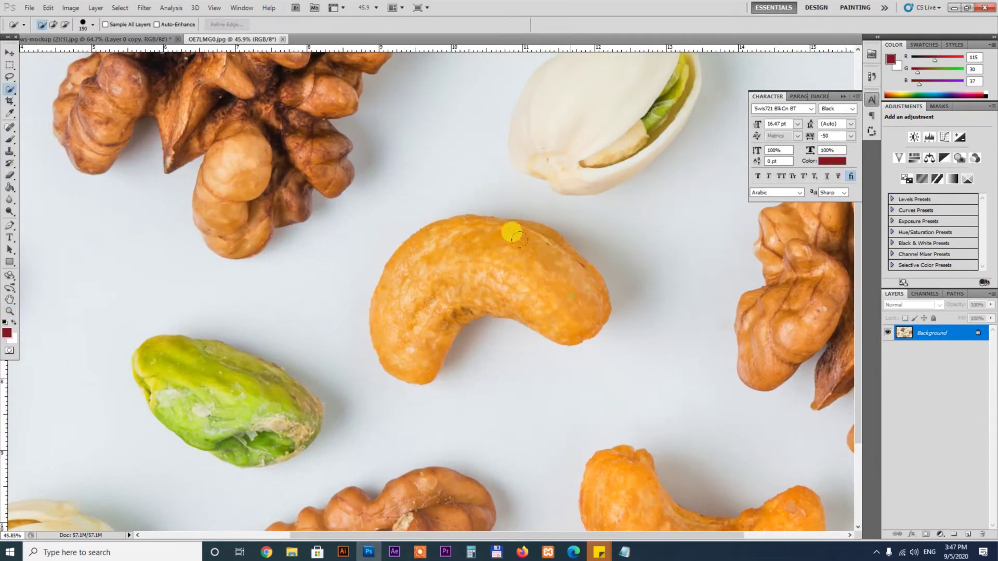
double_click(958, 348)
key(Return)
drag(359, 387, 493, 279)
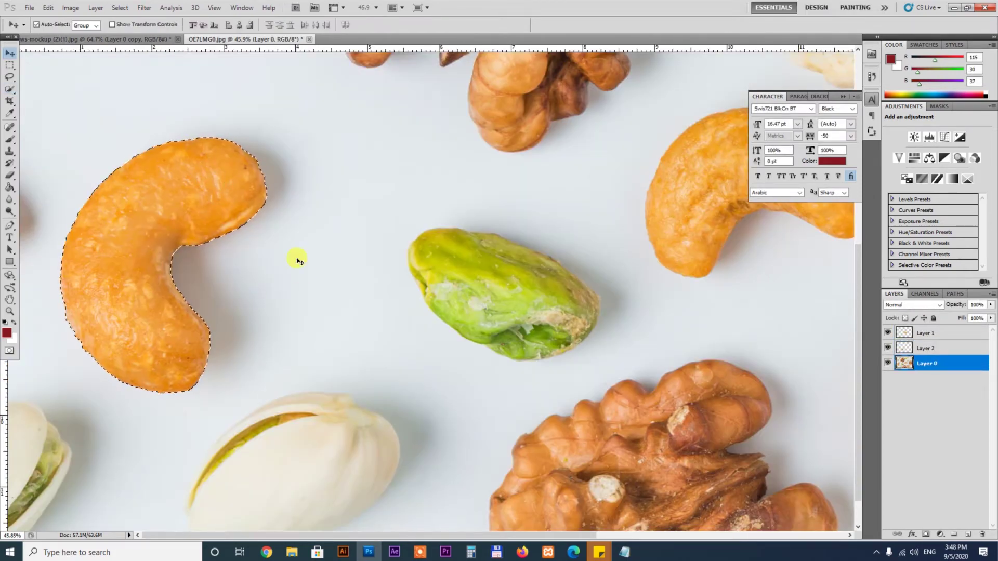
key(ctrl+j)
- Select the walnut with Quick Selection and copy it onto a new layer
drag(395, 215, 395, 176)
key(ctrl+minus)
scroll(435, 176, up, 5)
key(w)
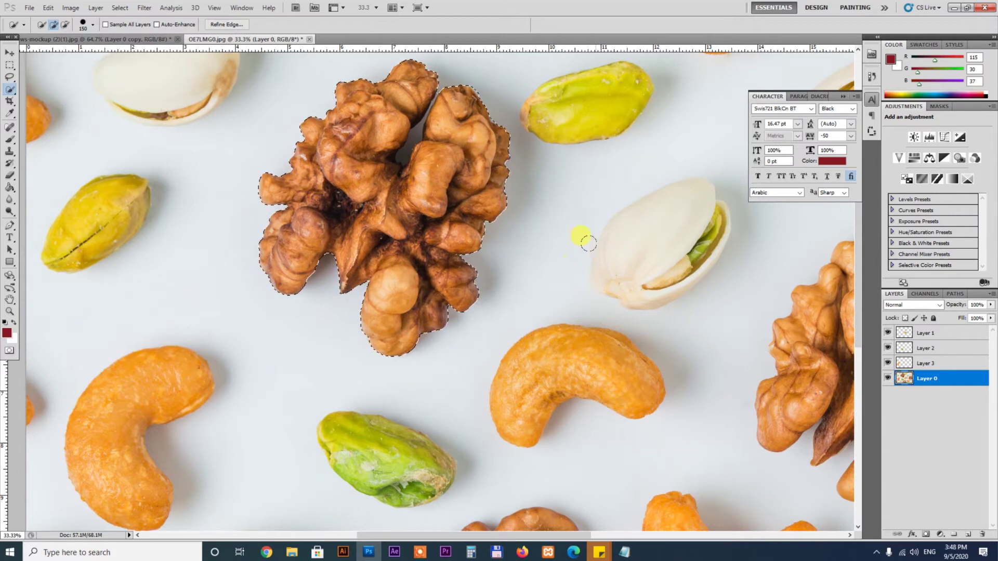
key(ctrl+j)
- Lift the left pistachio and lower-right cashew onto new layers, then start selecting another pistachio
drag(273, 273, 285, 238)
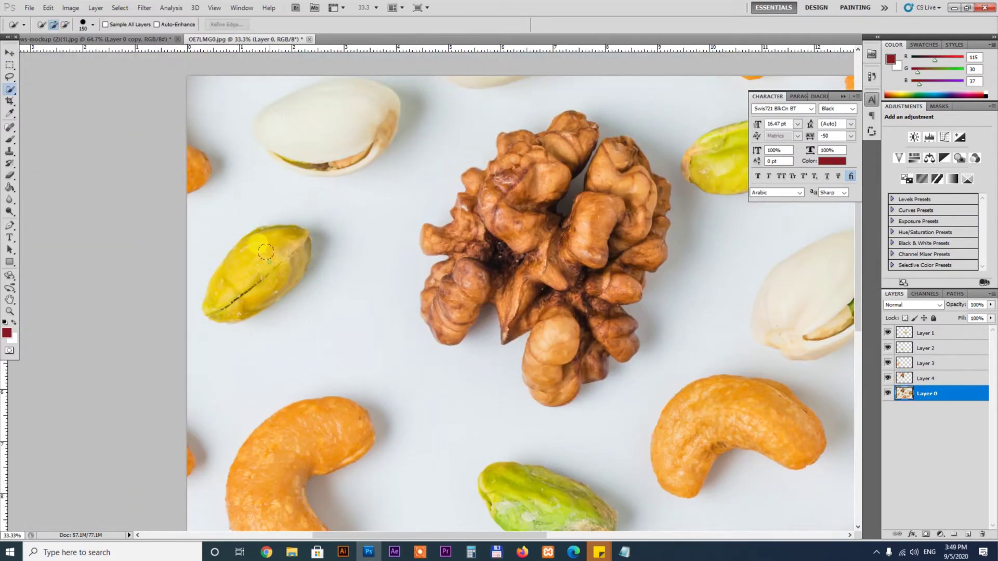
drag(723, 397, 673, 393)
key(w)
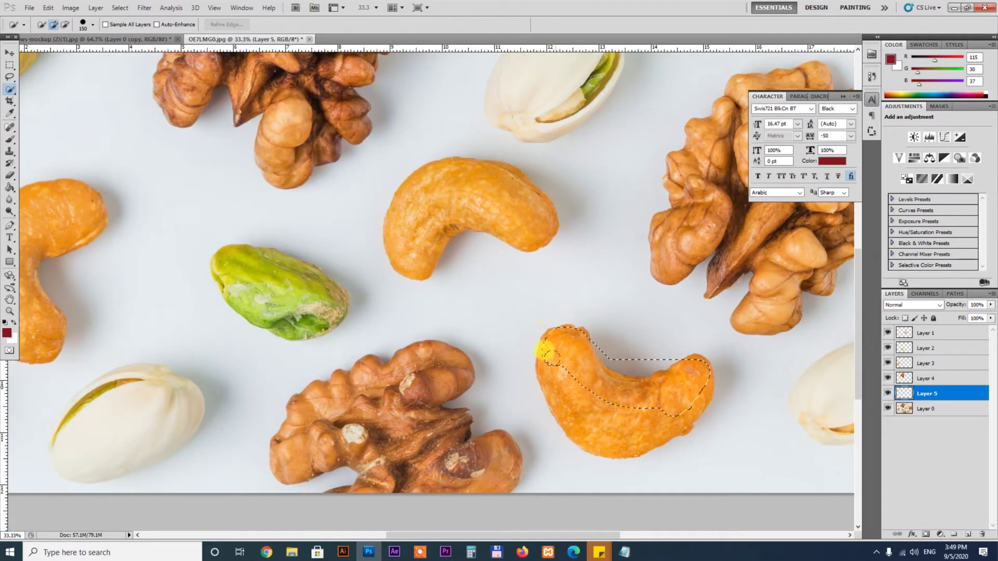
drag(552, 357, 713, 402)
key(ctrl+j)
mouse_move(636, 279)
mouse_down()
mouse_move(444, 317)
mouse_move(358, 355)
mouse_up()
drag(358, 354, 355, 318)
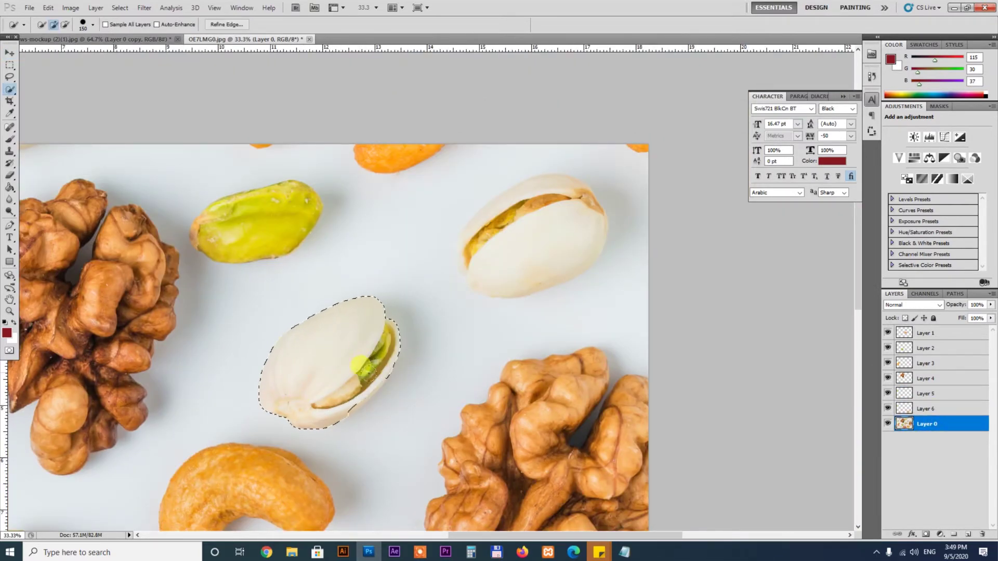
- Hide the original photo layer and add a transformed copy of the white pistachio
click(888, 439)
key(ctrl+minus)
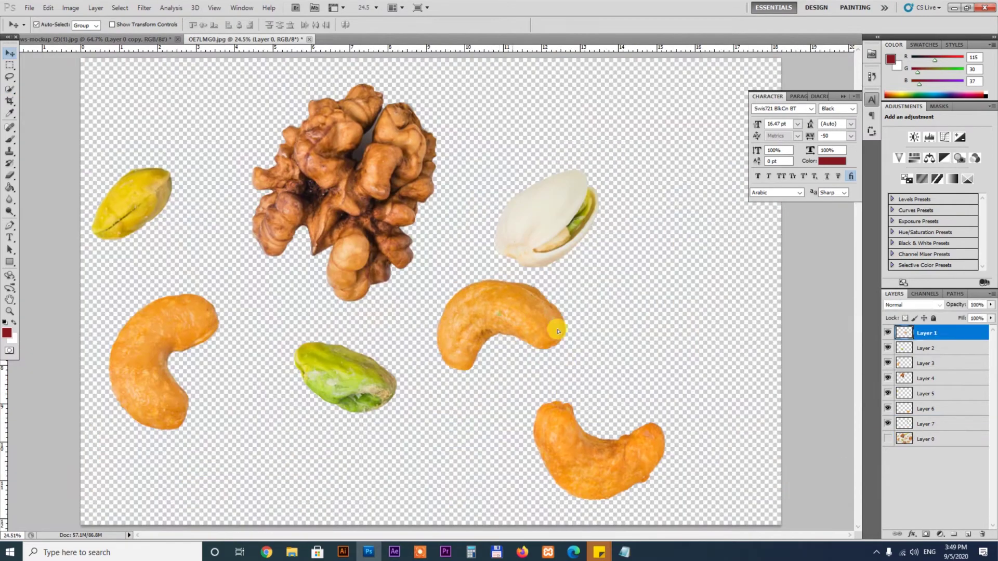
click(321, 440)
key(ctrl+j)
key(ctrl+t)
key(Return)
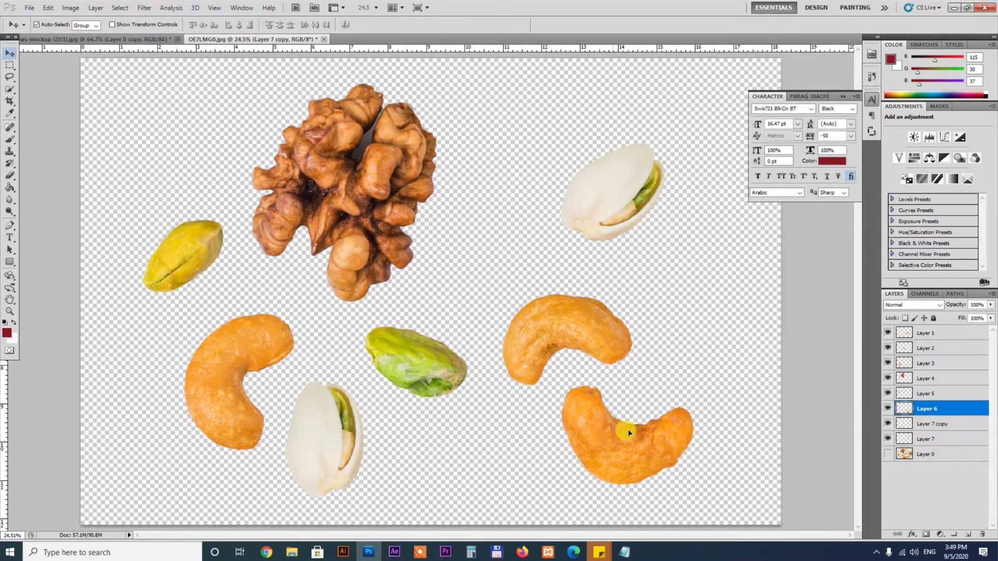
- Zoom in on the walnut and erase leftover grey background along its edges
click(363, 208)
key(z)
click(434, 175)
drag(434, 175, 513, 178)
key(e)
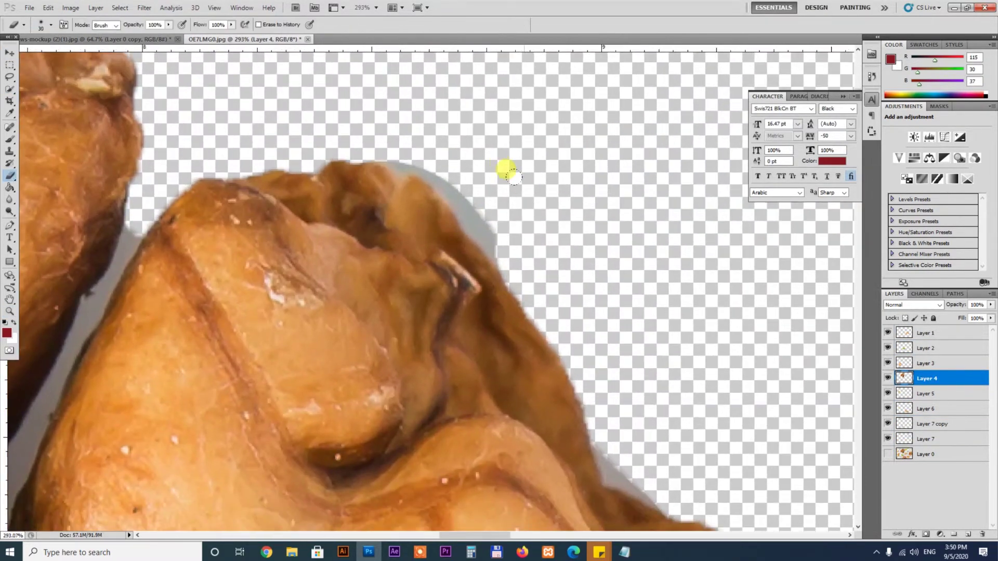
mouse_move(507, 256)
mouse_down()
mouse_move(379, 240)
mouse_move(510, 256)
mouse_move(462, 304)
mouse_move(320, 290)
mouse_move(364, 280)
mouse_move(323, 345)
mouse_move(367, 220)
mouse_up()
scroll(367, 221, down, 5)
scroll(358, 295, up, 4)
- Zoom into the grey gap between the walnut's lobes and trace around it
key(w)
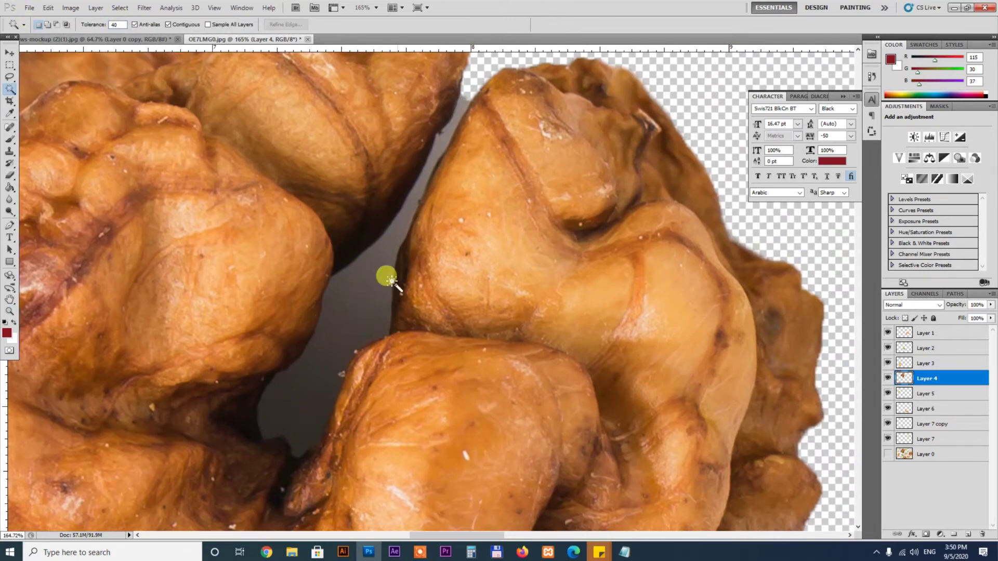
key(z)
drag(416, 281, 482, 138)
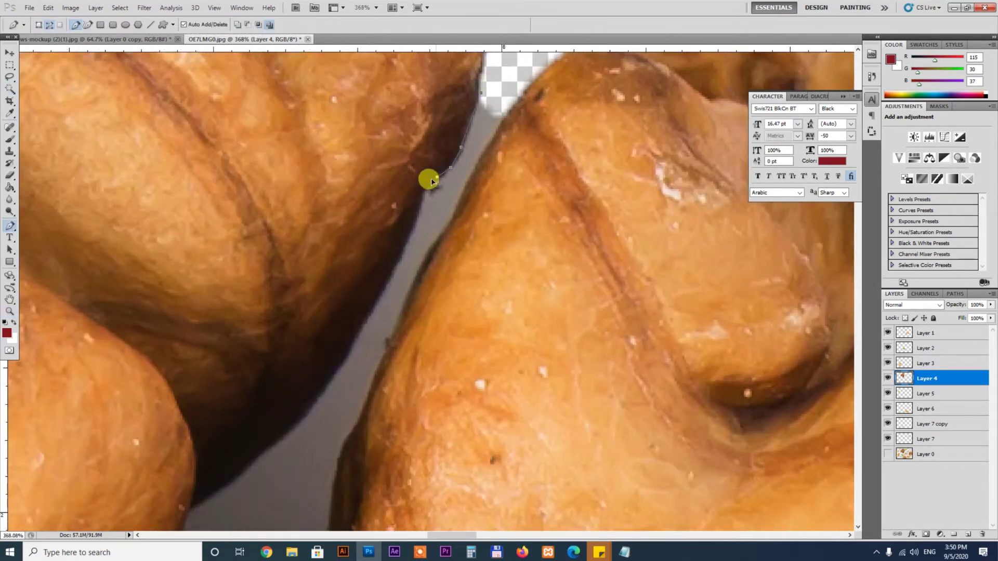
drag(431, 181, 447, 207)
mouse_move(297, 372)
mouse_down()
mouse_move(347, 234)
mouse_move(341, 180)
mouse_up()
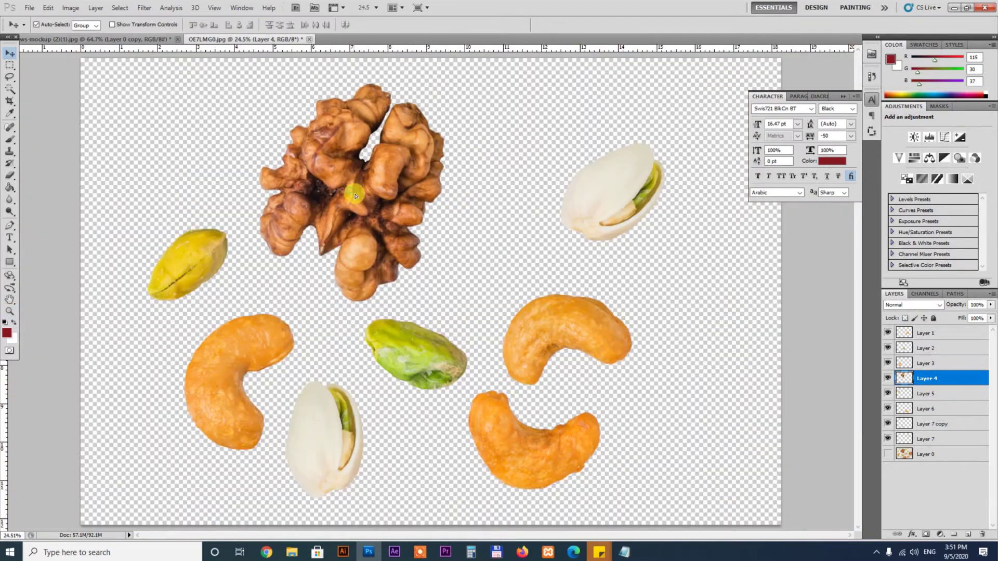
- Add a temporary yellow fill layer beneath the nuts
drag(356, 196, 357, 197)
key(i)
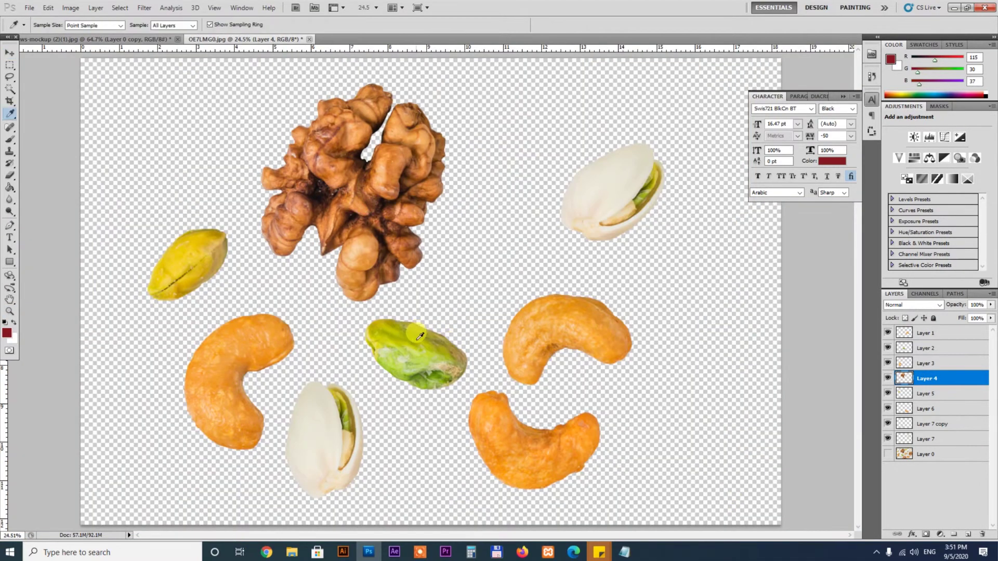
key(alt+BackSpace)
key(ctrl+shift+bracketleft)
key(ctrl+plus)
- Give the walnut layer a drop shadow and copy its layer style
click(927, 378)
right_click(927, 378)
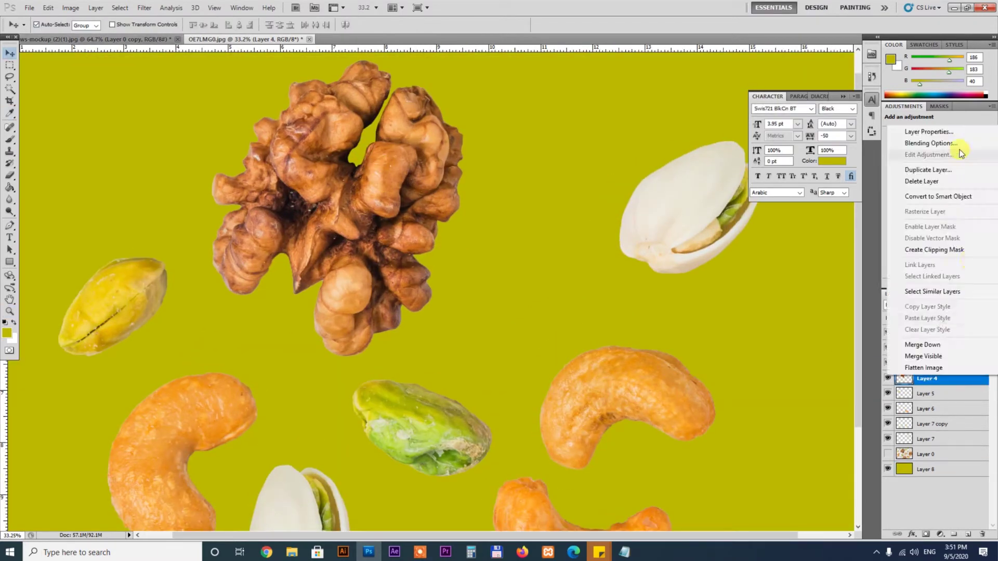
click(930, 145)
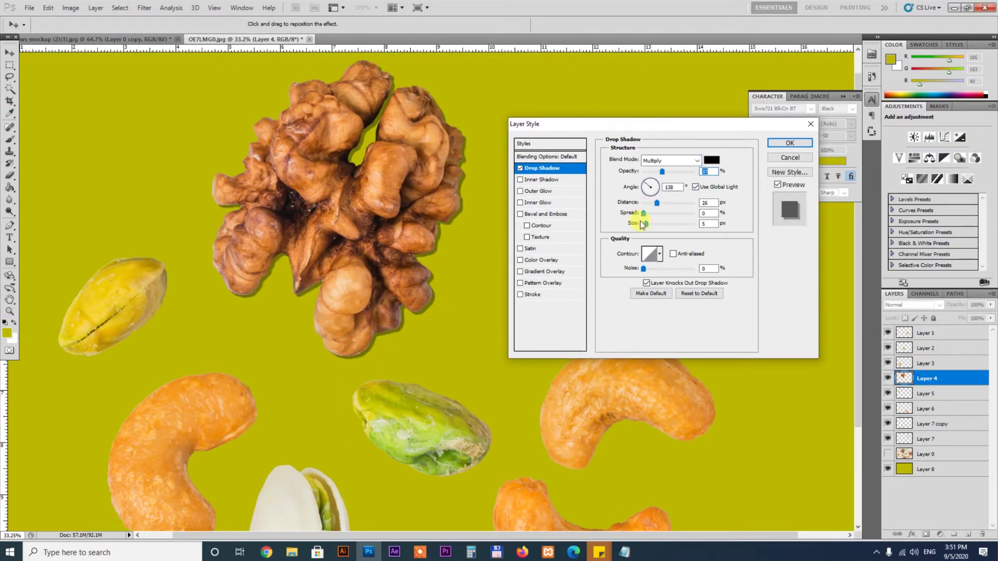
key(Return)
right_click(927, 378)
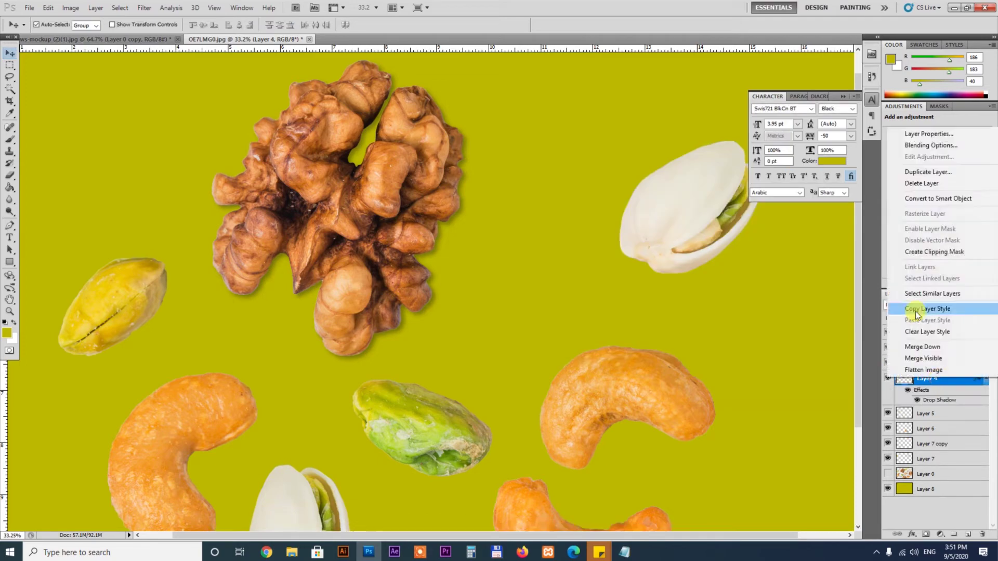
click(915, 312)
- Paste the shadow style onto the other nut layers, hide the yellow fill, and shift the walnut right
click(927, 333)
shift+click(931, 363)
right_click(930, 453)
click(915, 379)
key(ctrl+minus)
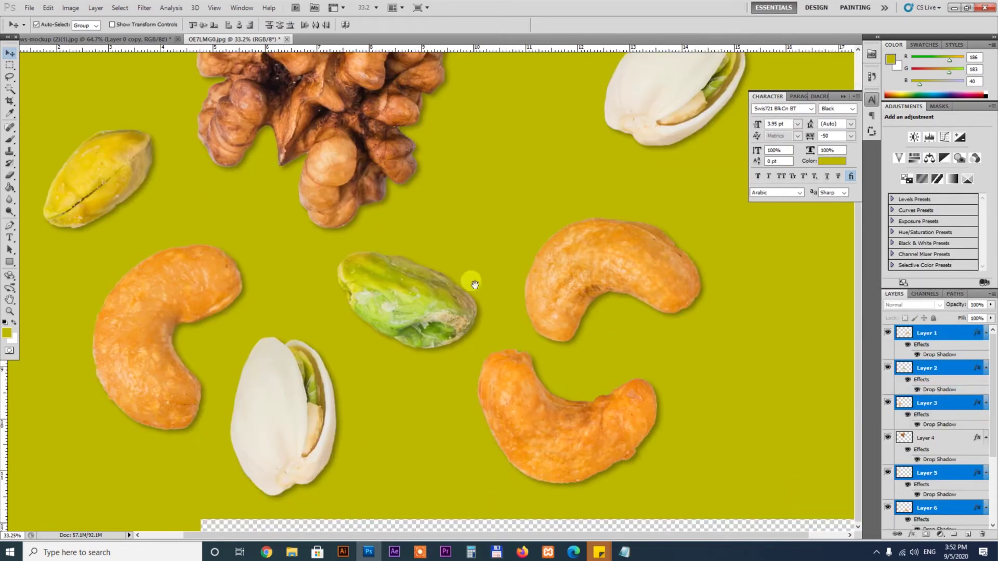
click(927, 523)
click(887, 522)
drag(443, 290, 507, 282)
- Slice the canvas, then move one cashew to the bottom-right corner and the other further left
key(c)
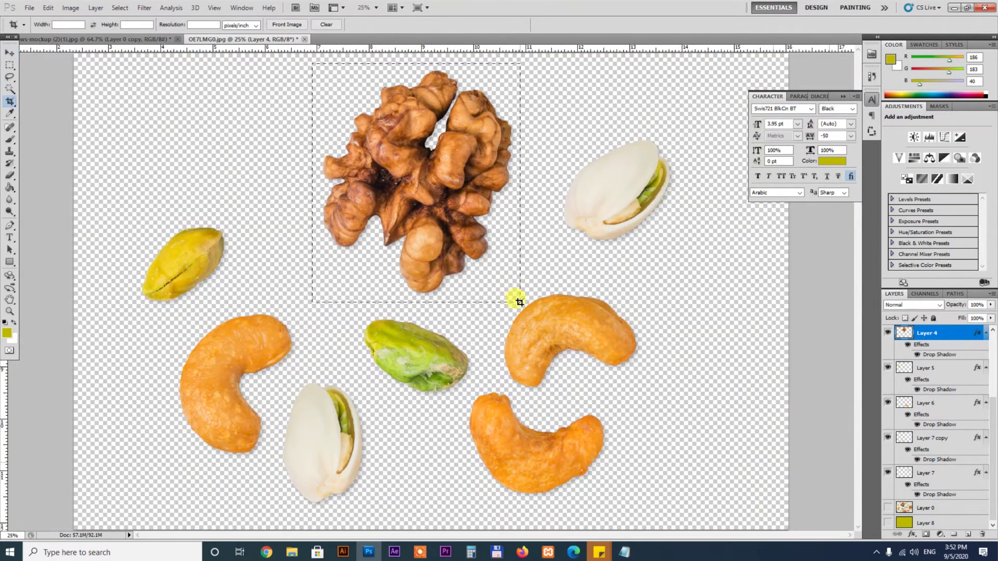
key(Escape)
key(shift+c)
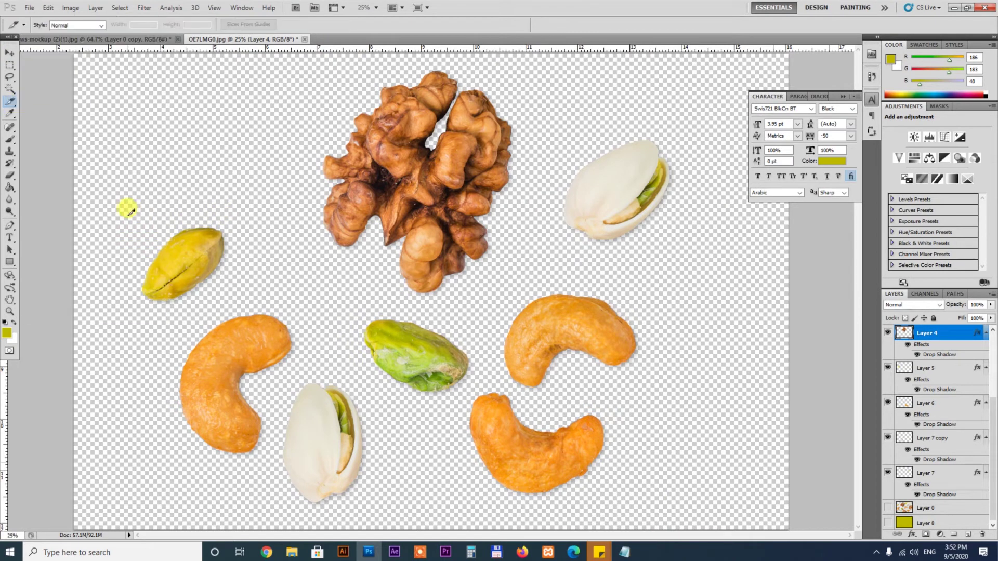
key(v)
drag(520, 416, 668, 425)
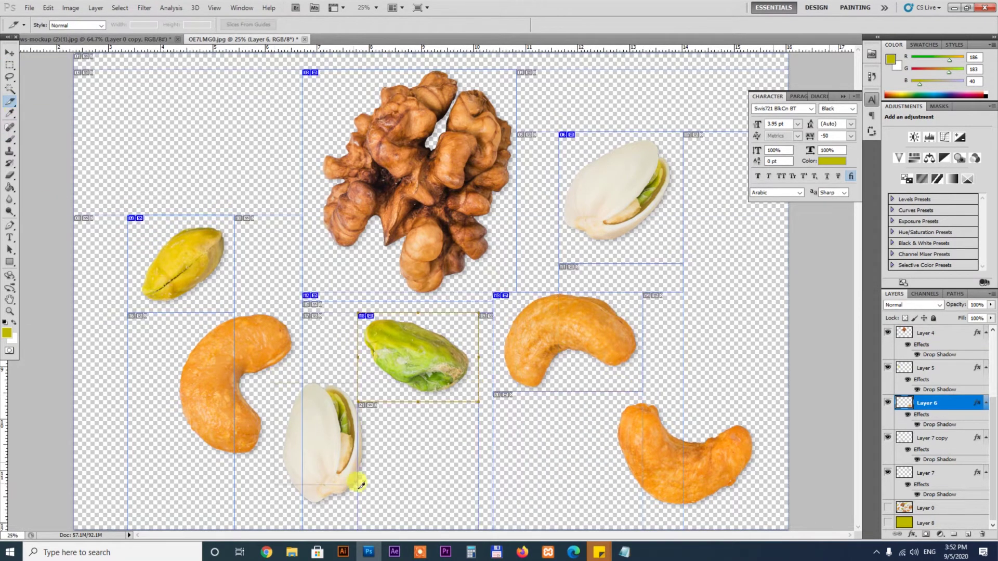
key(v)
drag(188, 316, 132, 342)
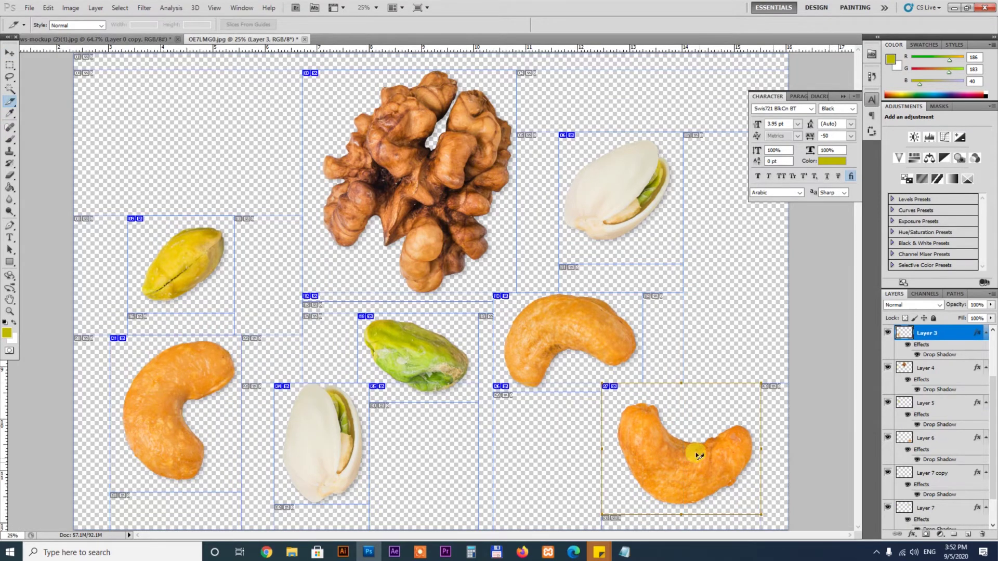
- Preview the sliced layout in Save for Web with a PNG-24 preset, then cancel without exporting
click(29, 7)
key(Escape)
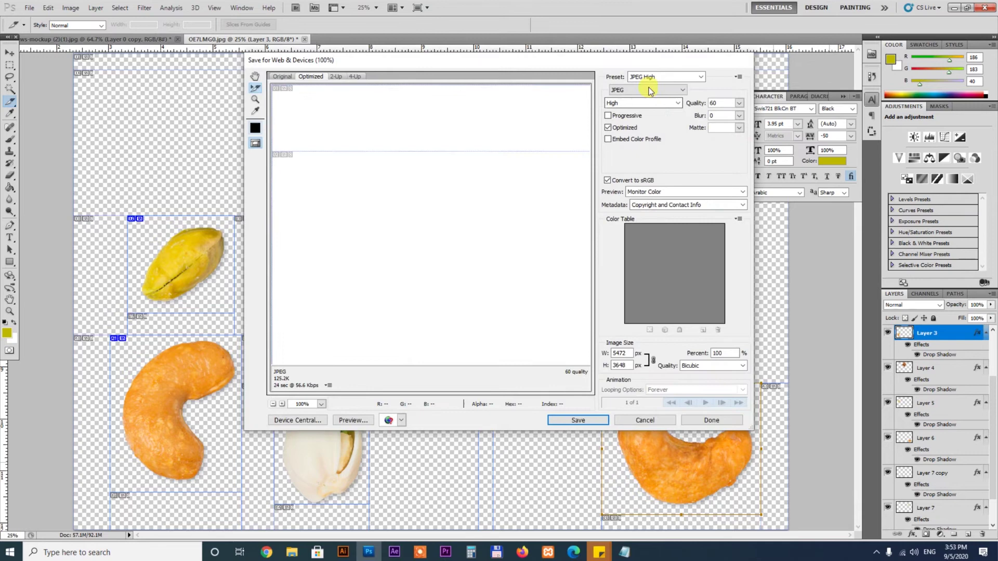
click(650, 77)
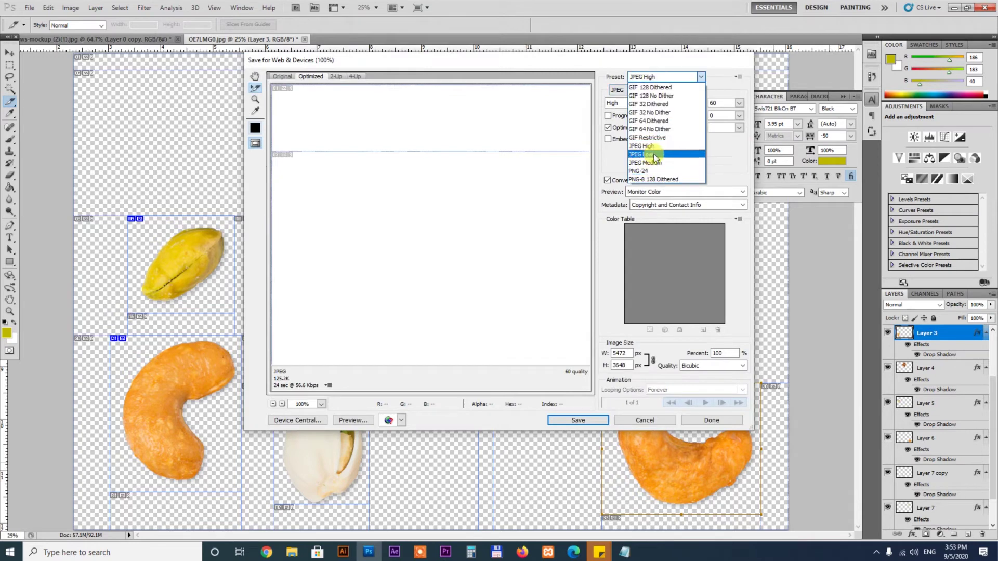
click(656, 171)
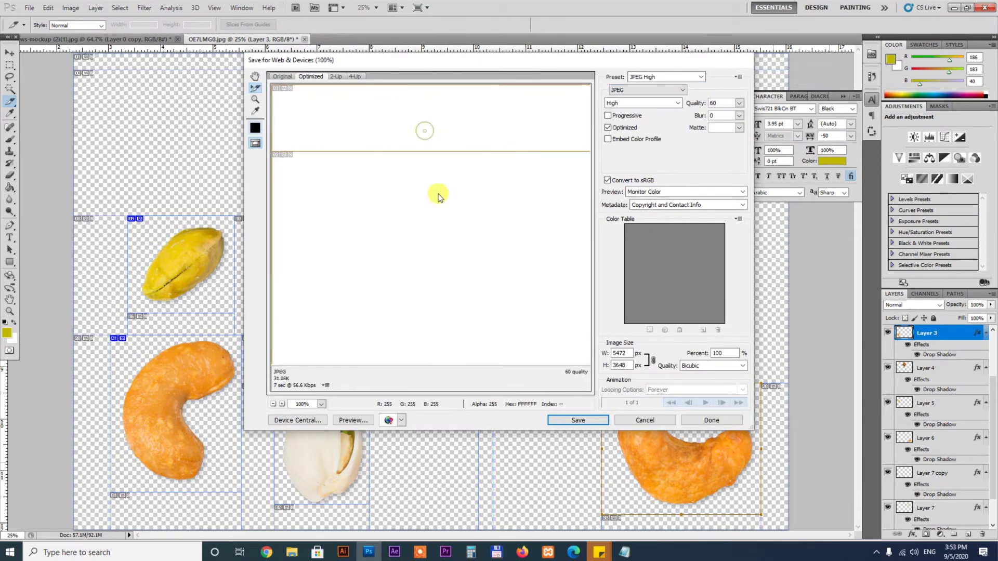
click(321, 404)
click(345, 189)
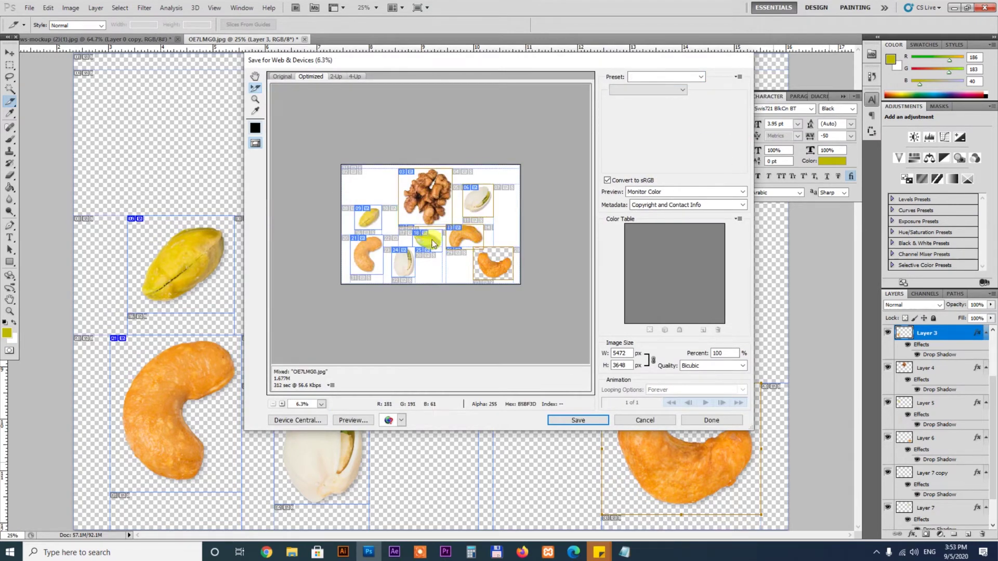
click(592, 419)
click(526, 360)
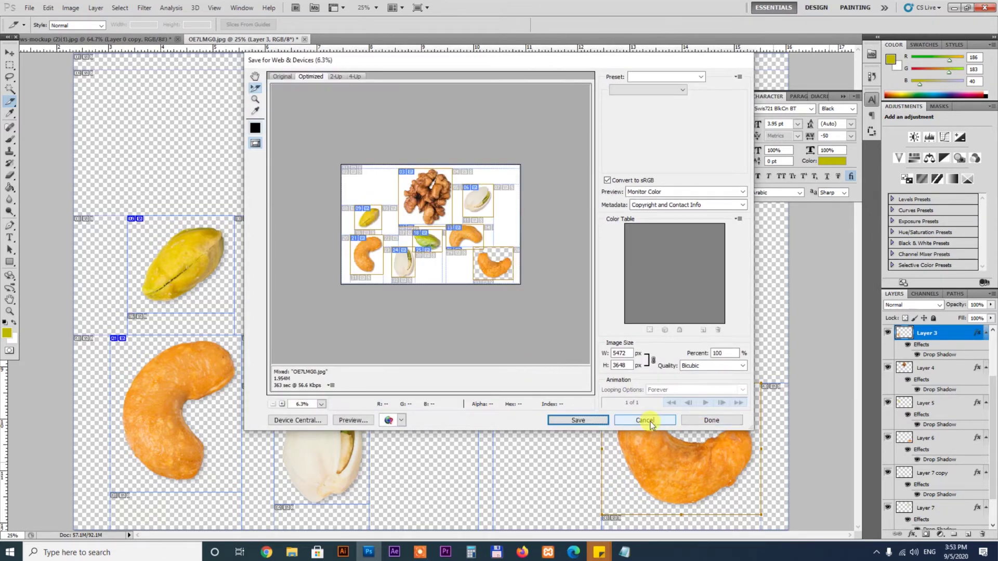
click(643, 419)
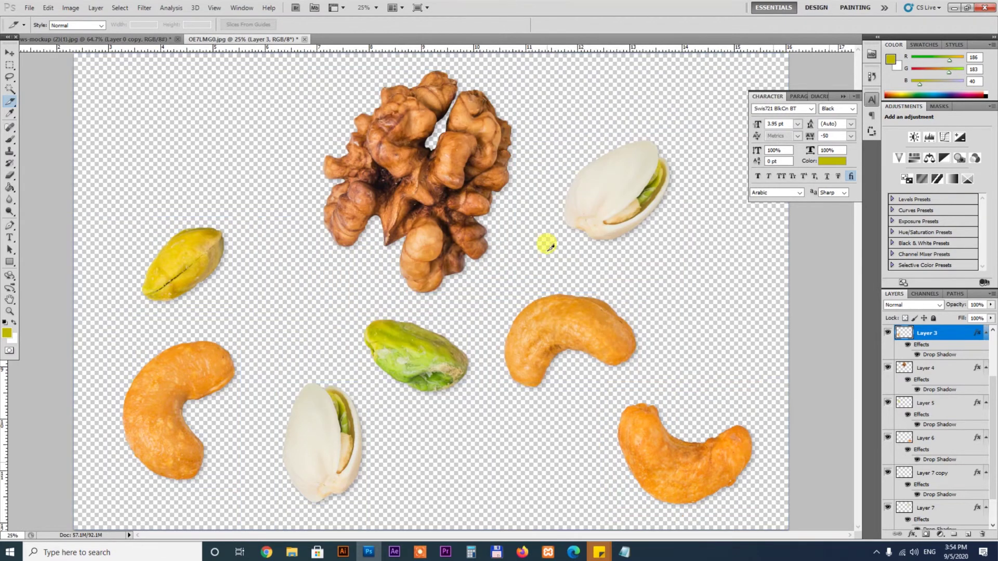
- Crop to the walnut and then the white pistachio, saving each as a PNG in the image folder
key(ctrl+h)
drag(297, 64, 526, 297)
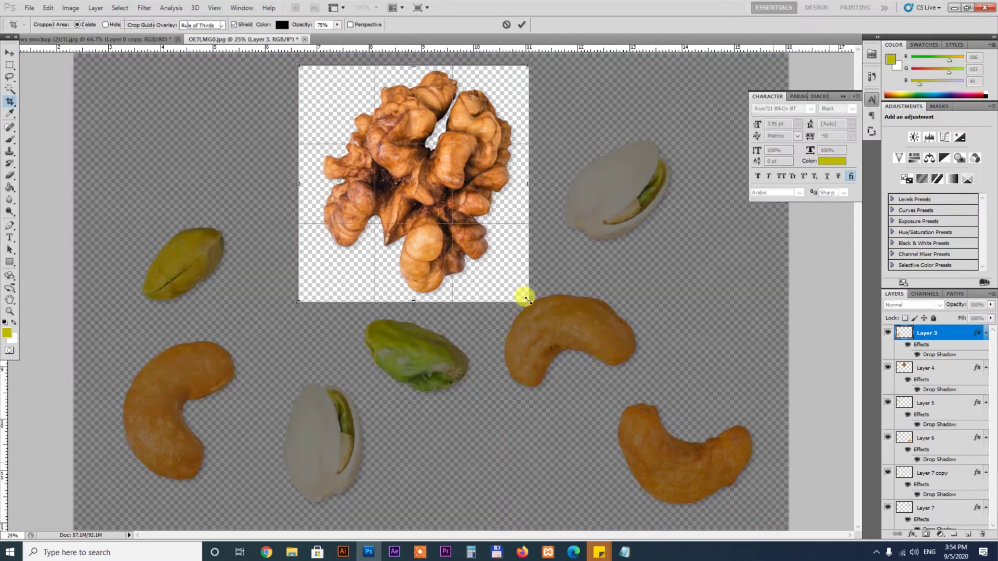
key(Return)
key(ctrl+shift+s)
key(Return)
key(Return)
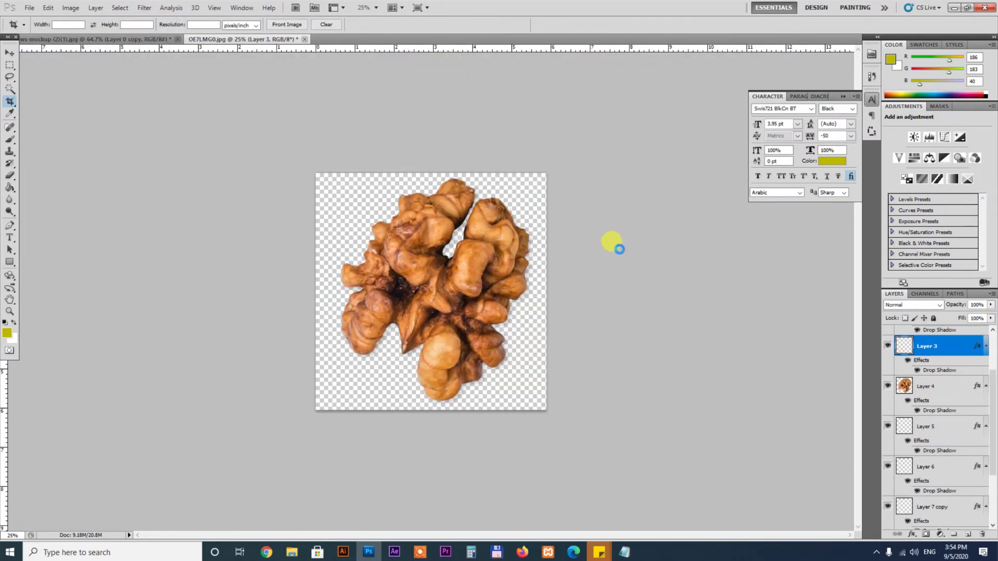
click(29, 7)
click(51, 170)
click(520, 263)
key(Escape)
key(Escape)
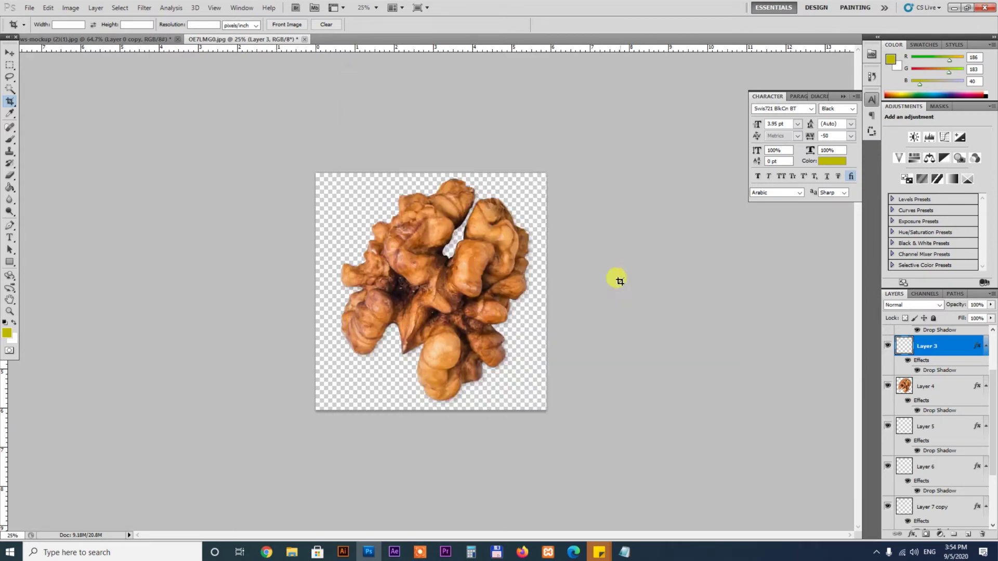
key(ctrl+z)
drag(559, 136, 673, 247)
key(Return)
click(29, 7)
click(51, 170)
click(481, 312)
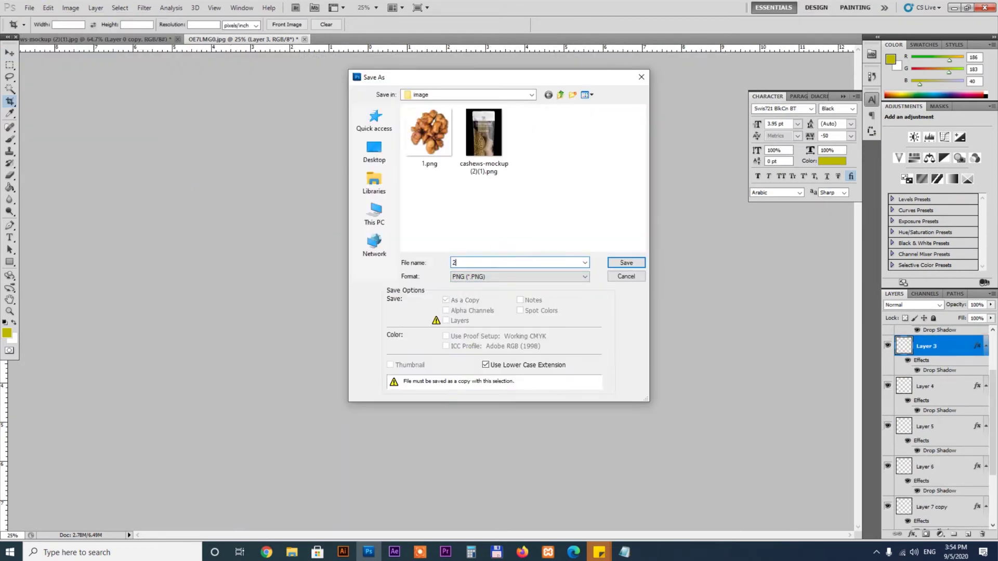
key(Return)
key(ctrl+z)
- Crop and save the yellow pistachio and the left cashew as separate PNGs
drag(128, 210, 229, 307)
key(Return)
click(30, 7)
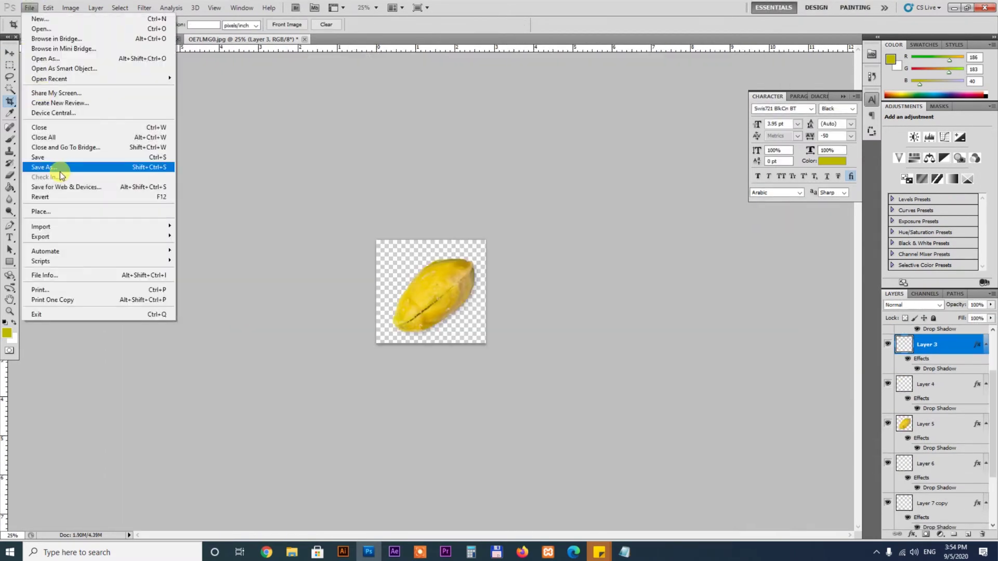
click(51, 169)
click(520, 277)
click(483, 347)
key(Return)
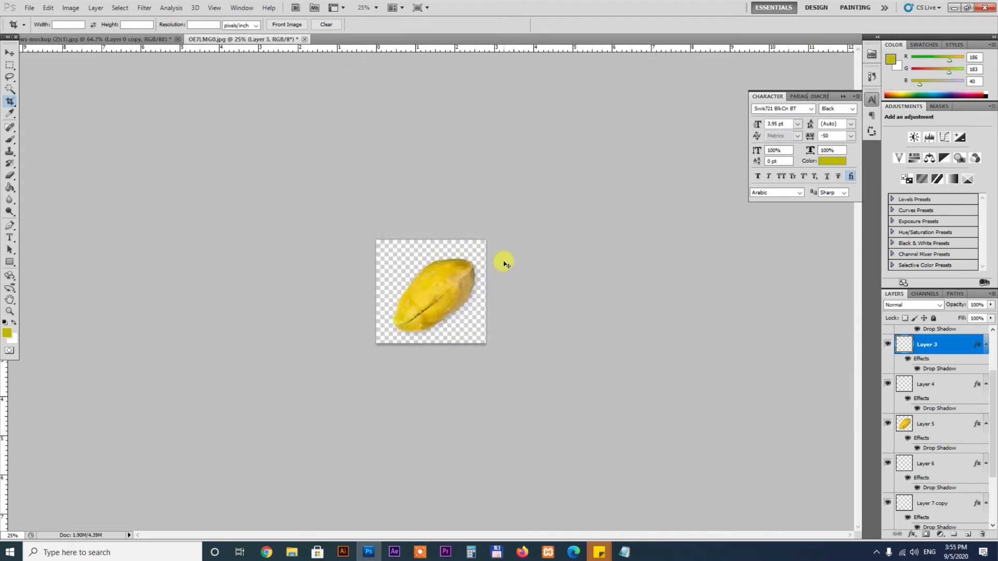
key(ctrl+z)
drag(110, 324, 238, 480)
key(Return)
click(29, 7)
click(52, 168)
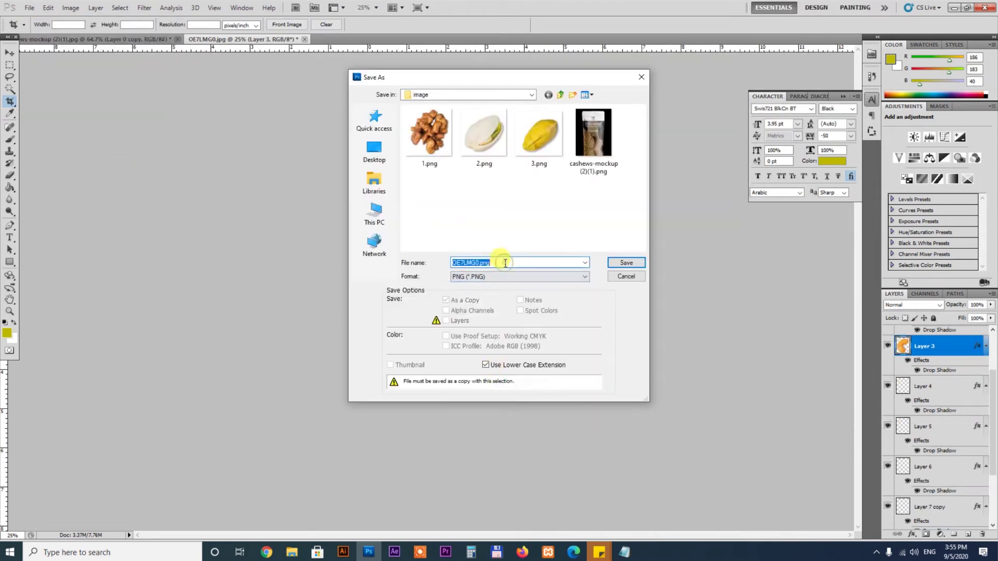
key(Return)
key(ctrl+z)
- Crop and save the lower pistachio and the lower-right cashew as separate PNGs
drag(274, 374, 370, 504)
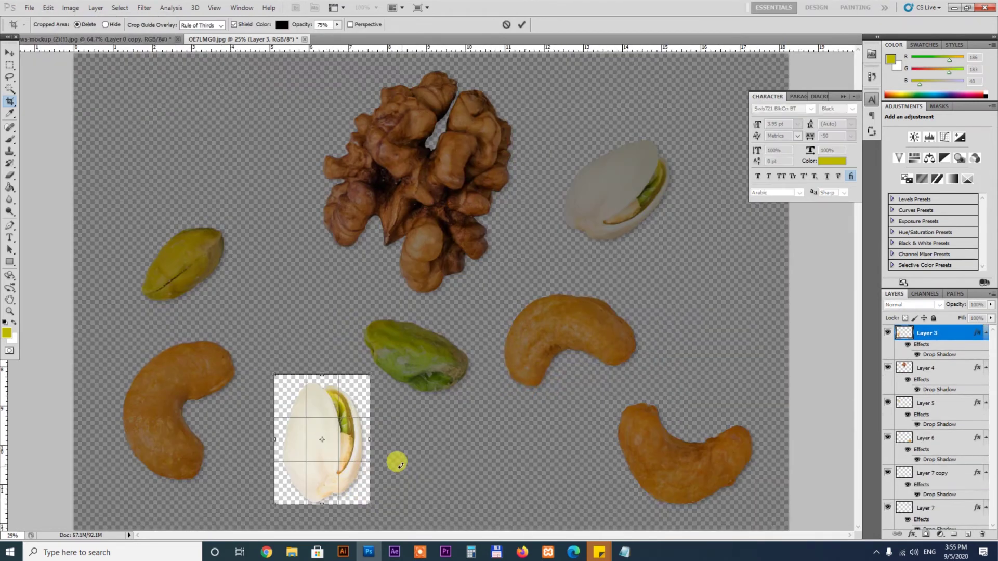
key(Return)
click(29, 7)
click(52, 168)
click(584, 282)
click(462, 384)
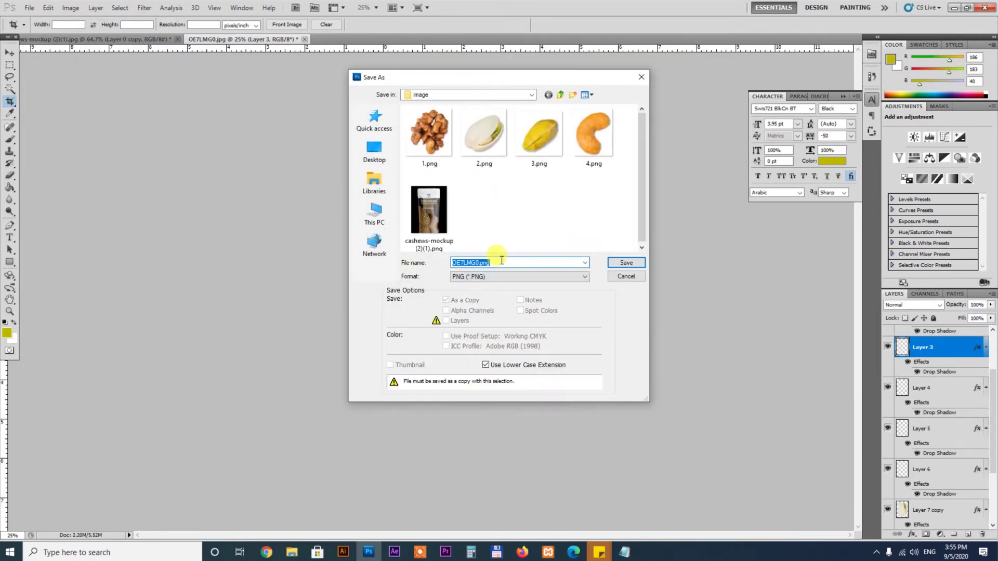
key(Return)
key(ctrl+z)
drag(624, 415, 759, 517)
key(Return)
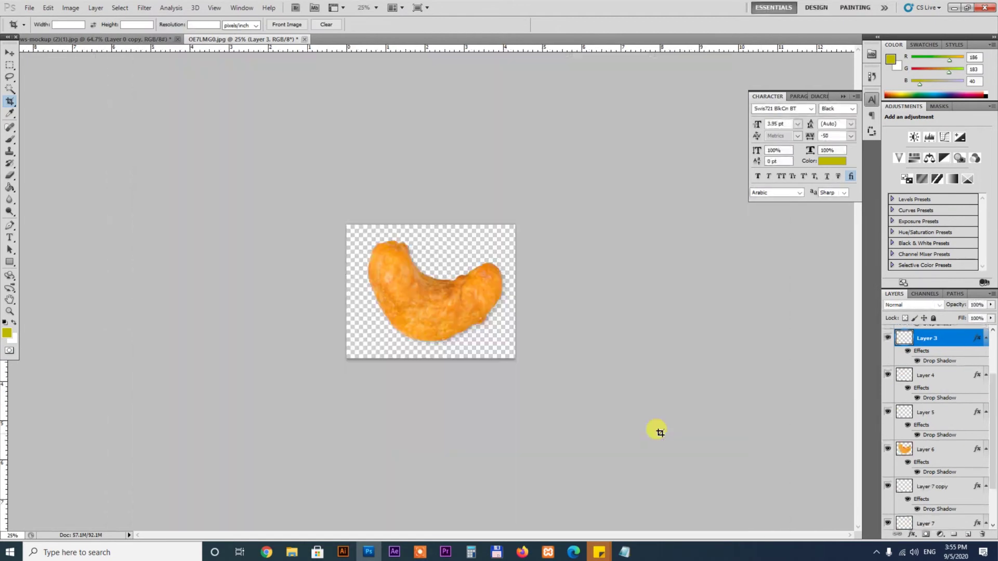
click(29, 8)
click(51, 168)
key(Return)
key(ctrl+z)
- Save the green pistachio and final cashew as PNGs, then start saving the full nuts document
drag(356, 314, 471, 397)
key(Return)
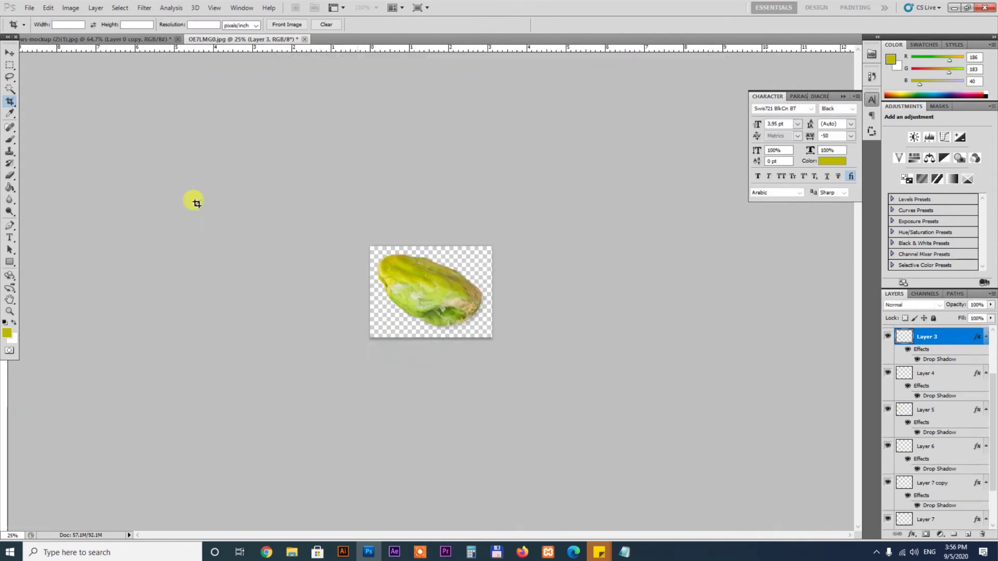
click(29, 7)
click(55, 164)
key(Return)
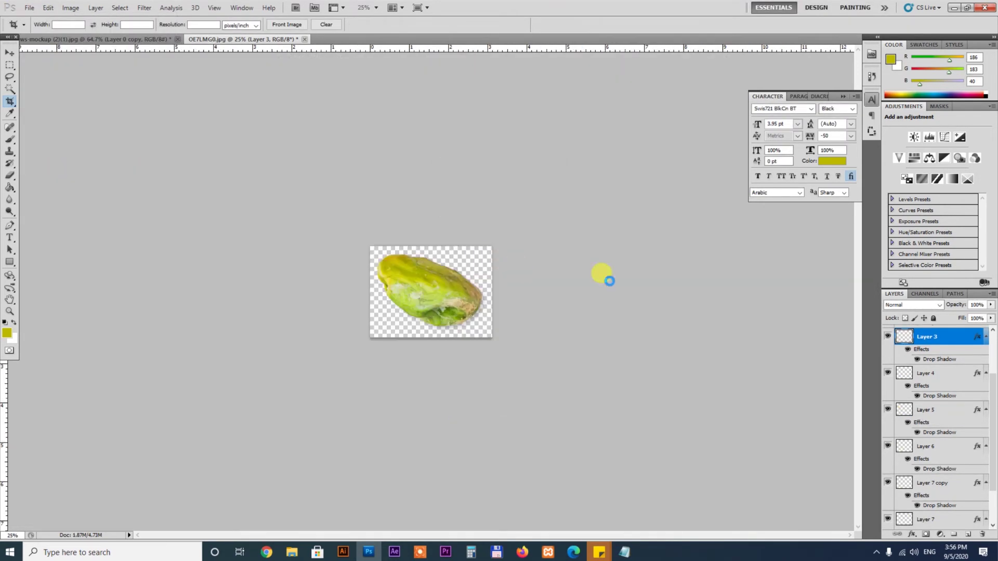
key(ctrl+z)
key(Return)
click(29, 7)
click(55, 164)
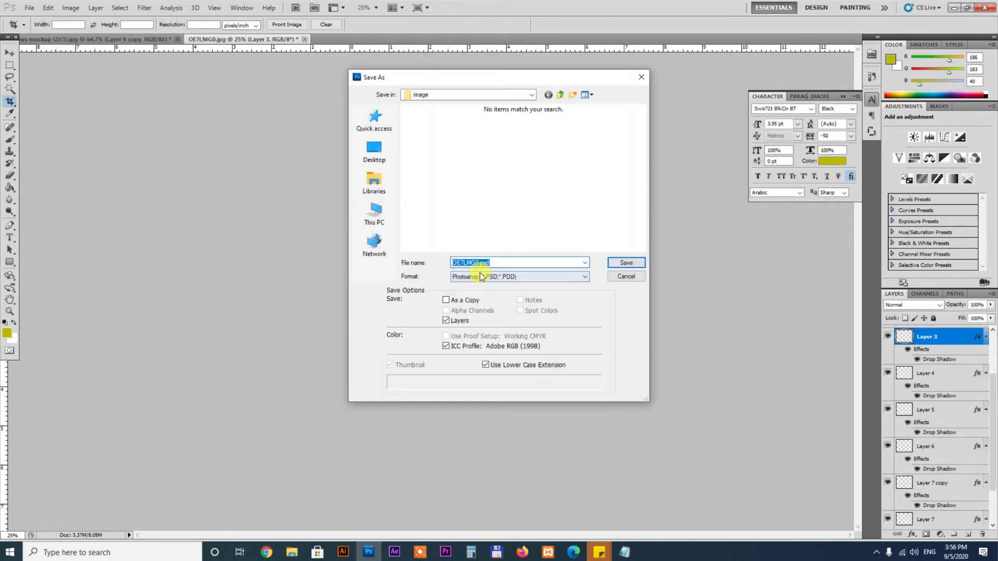
key(Return)
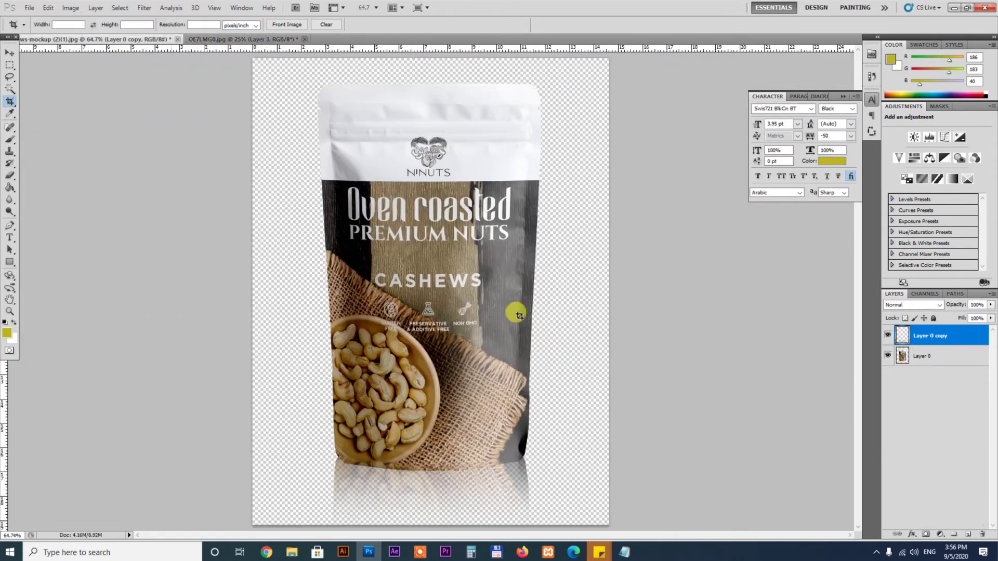
key(ctrl+z)
key(ctrl+shift+s)
key(Return)
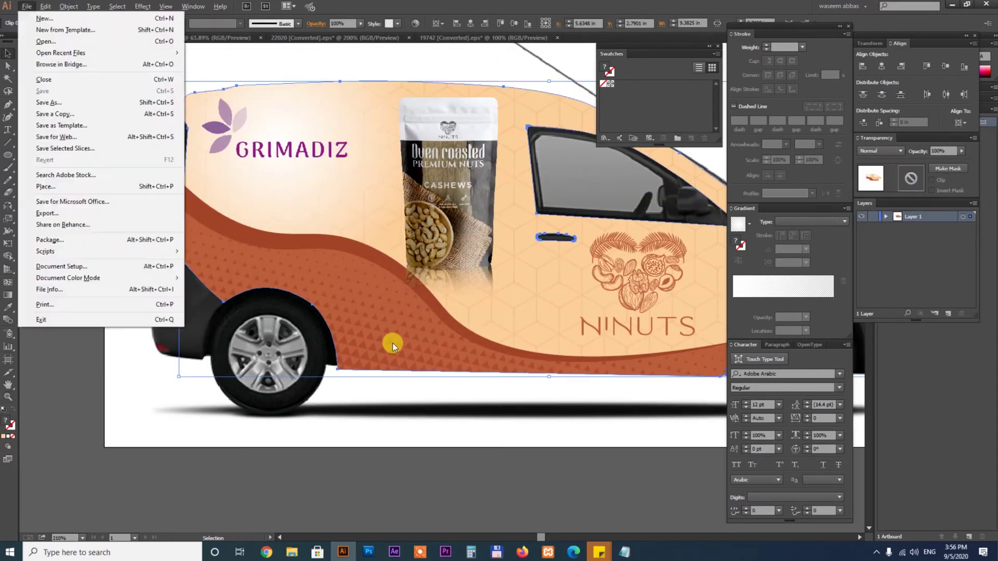
- Place the walnut image on the van near the GRIMADIZ logo
click(46, 186)
click(452, 373)
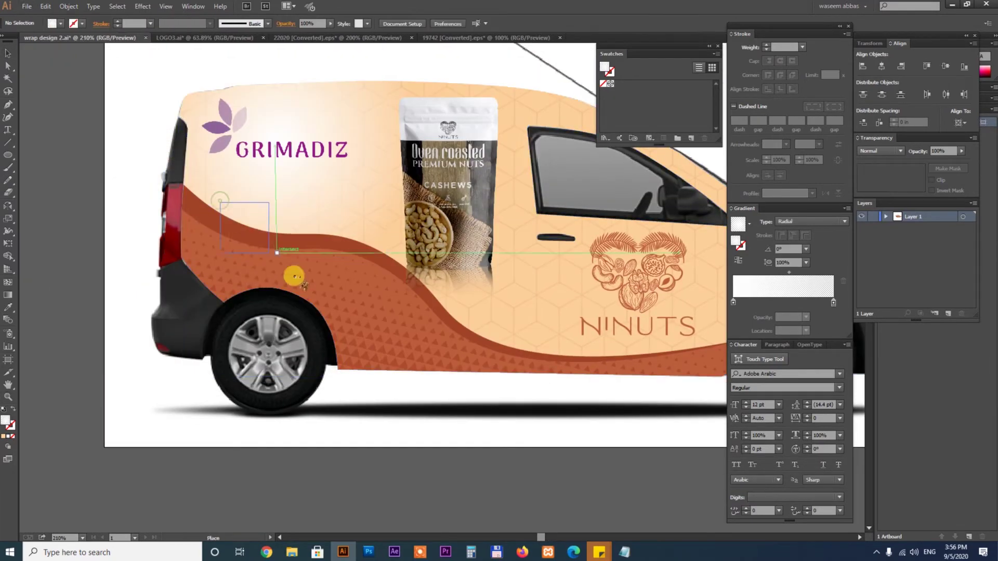
drag(181, 171, 266, 258)
scroll(437, 225, up, 3)
scroll(334, 315, down, 3)
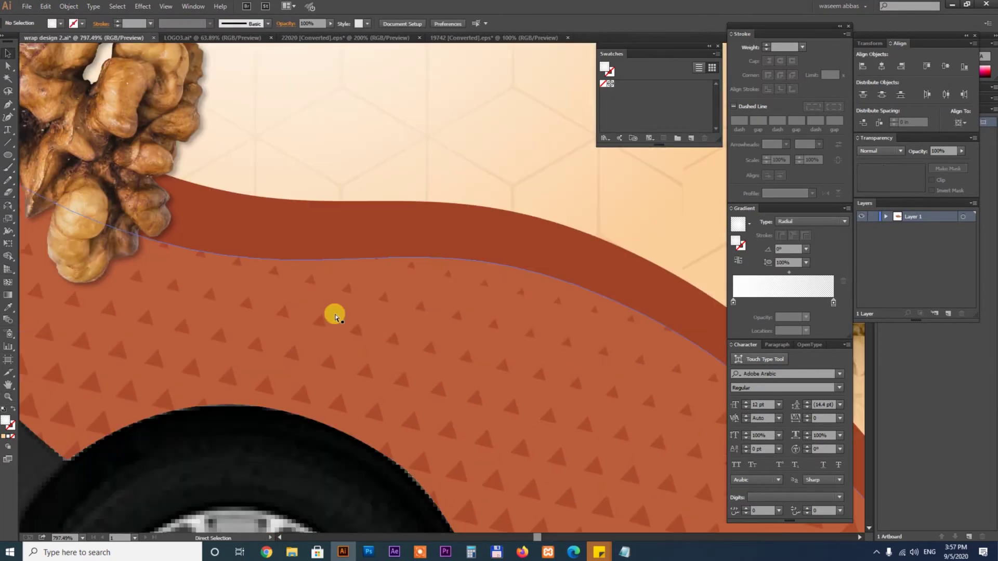
- Drop a cashew onto the van and move the walnut beside the nut bag
key(ctrl+shift+p)
click(367, 295)
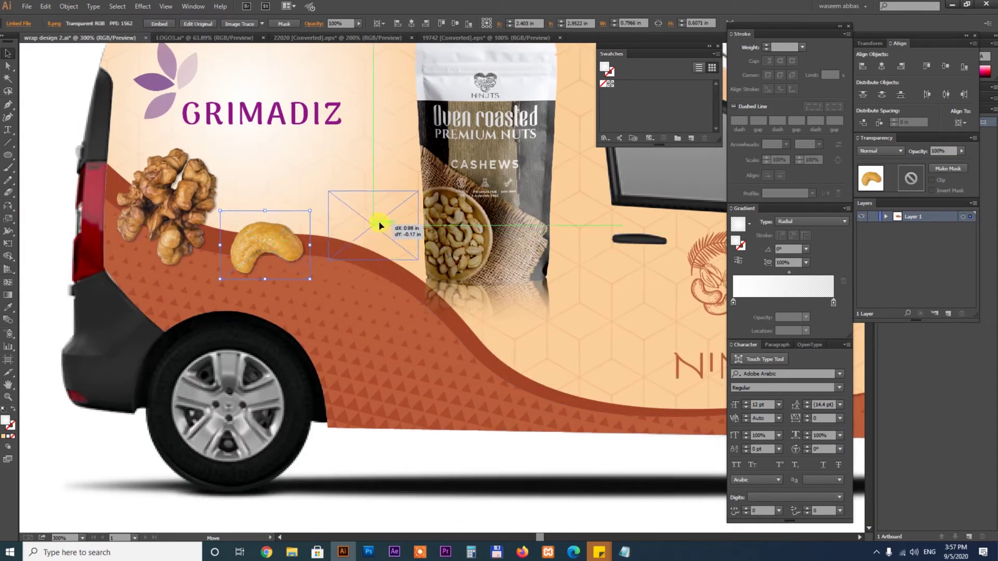
mouse_move(379, 223)
mouse_down()
mouse_move(304, 282)
mouse_move(382, 324)
mouse_up()
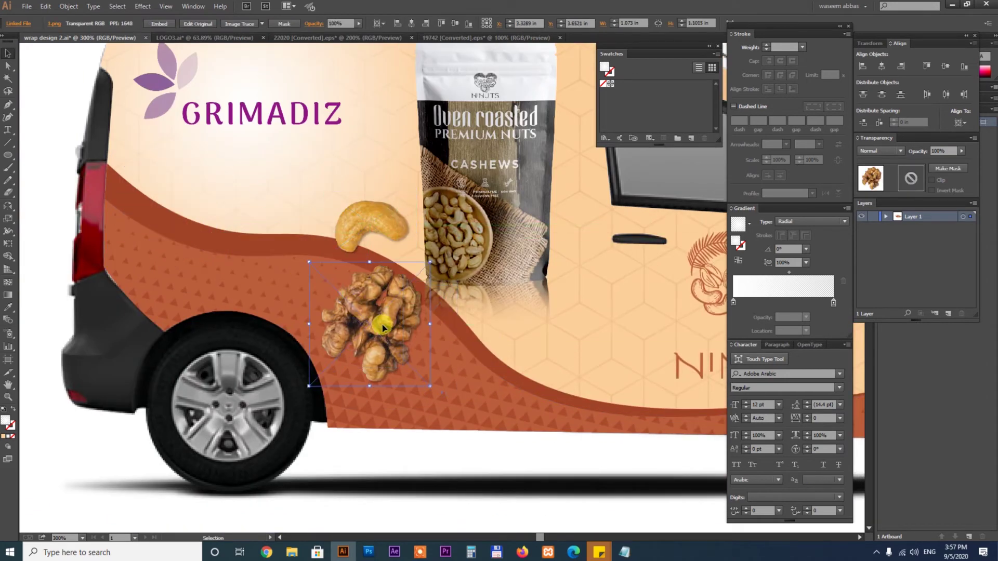
drag(609, 324, 610, 324)
- Load the cashew and white pistachio images for placing
key(ctrl+shift+p)
double_click(223, 212)
click(444, 342)
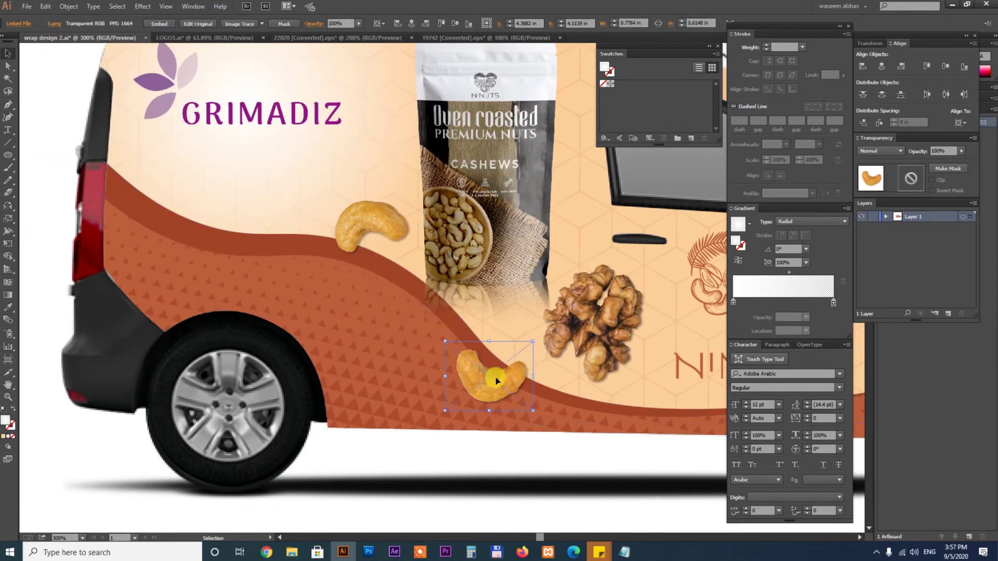
key(ctrl+shift+p)
double_click(234, 151)
click(396, 320)
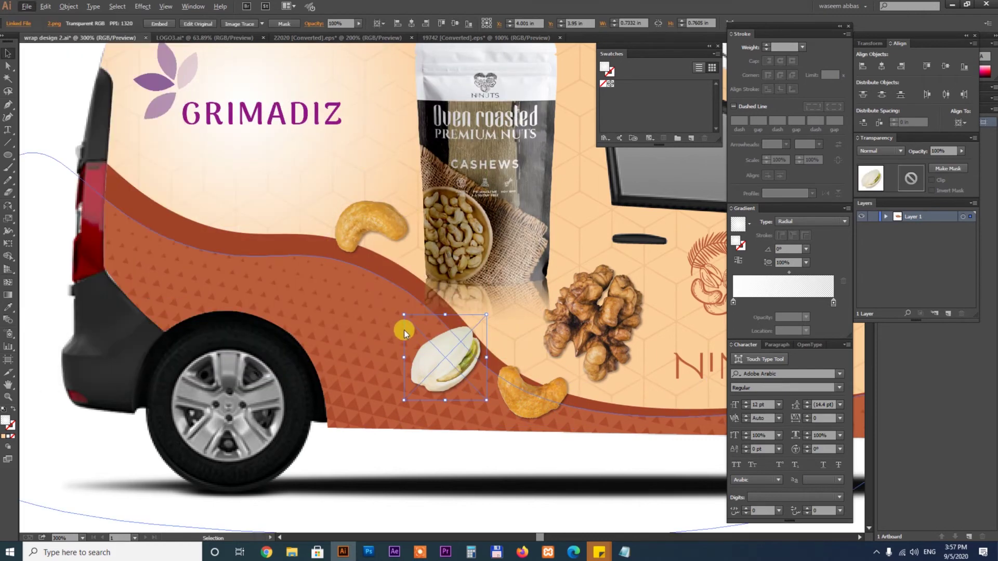
- Place the green pistachio beside GRIMADIZ and a cashew on the van's side
key(ctrl+shift+p)
click(357, 300)
drag(356, 300, 350, 167)
click(385, 301)
key(alt+f)
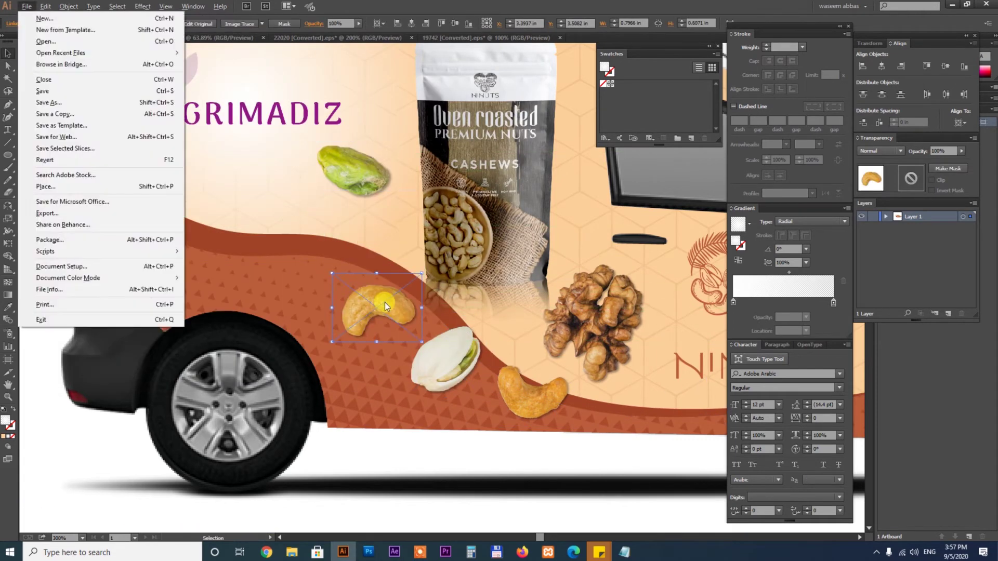
key(ctrl+shift+p)
key(Escape)
- Add another cashew higher up, raise the pistachio, and delete the extra lower cashew
key(alt+f)
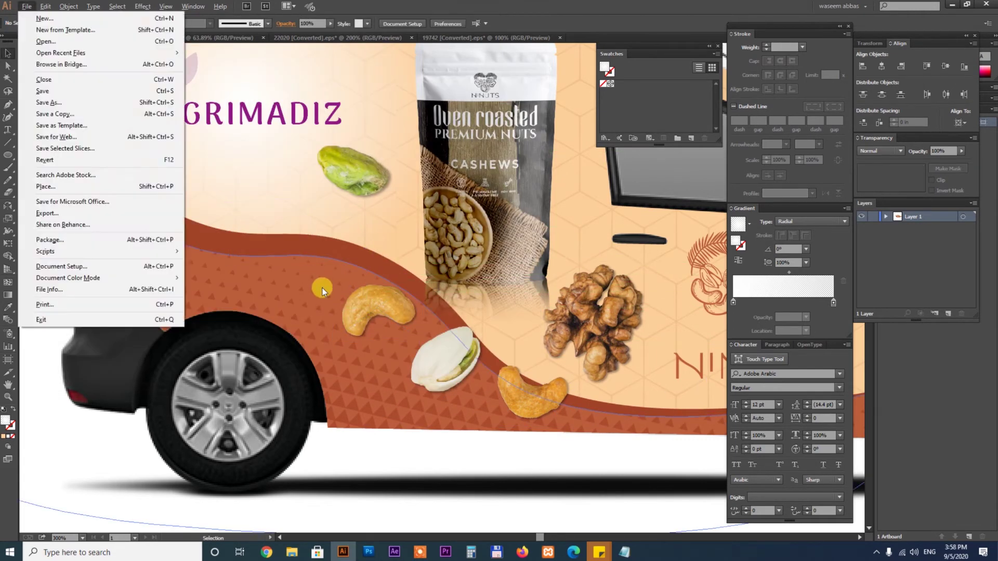
key(l)
click(319, 228)
drag(323, 238, 356, 245)
drag(447, 358, 499, 255)
drag(378, 310, 409, 381)
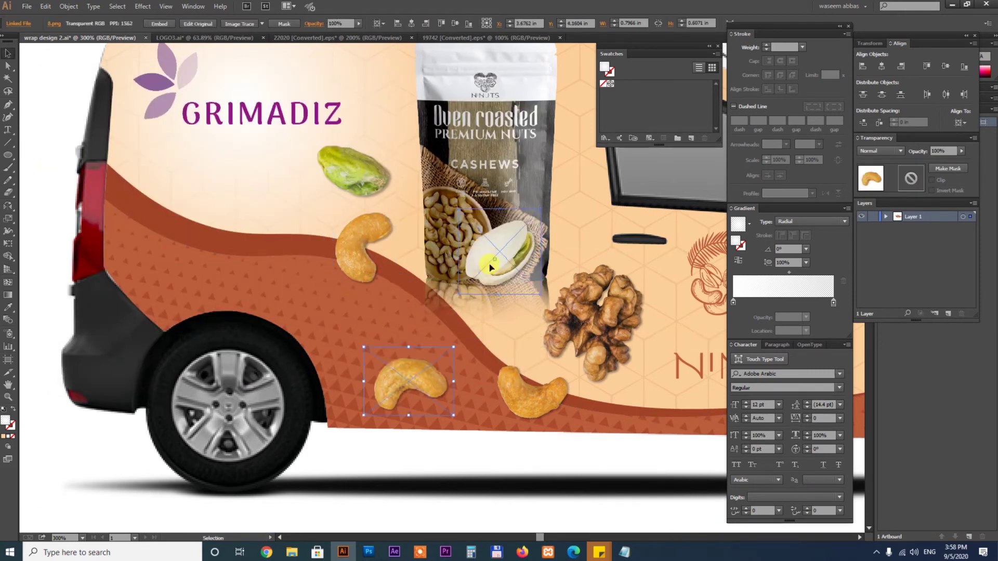
key(Delete)
- Place the yellow pistachio on the van and nudge it upward
key(ctrl+shift+p)
double_click(161, 206)
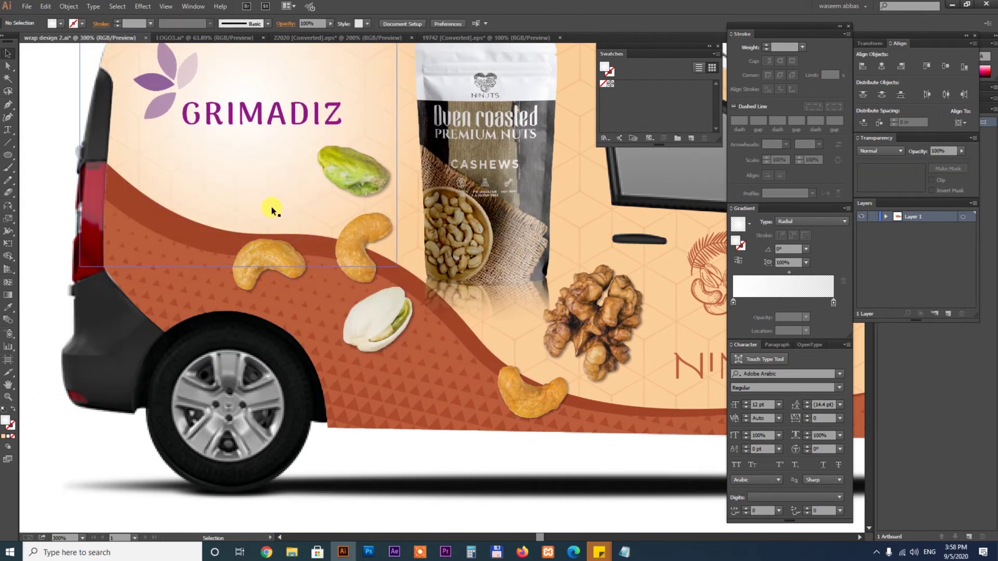
click(471, 384)
drag(457, 367, 458, 353)
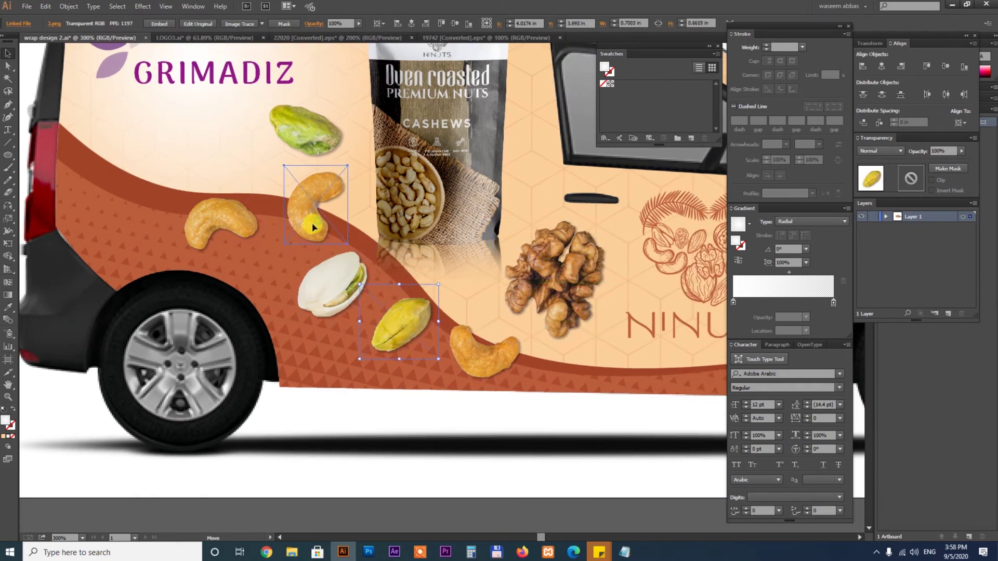
key(ctrl+z)
- Move a cashew beside the nut bag and add a walnut copy on the left
click(569, 279)
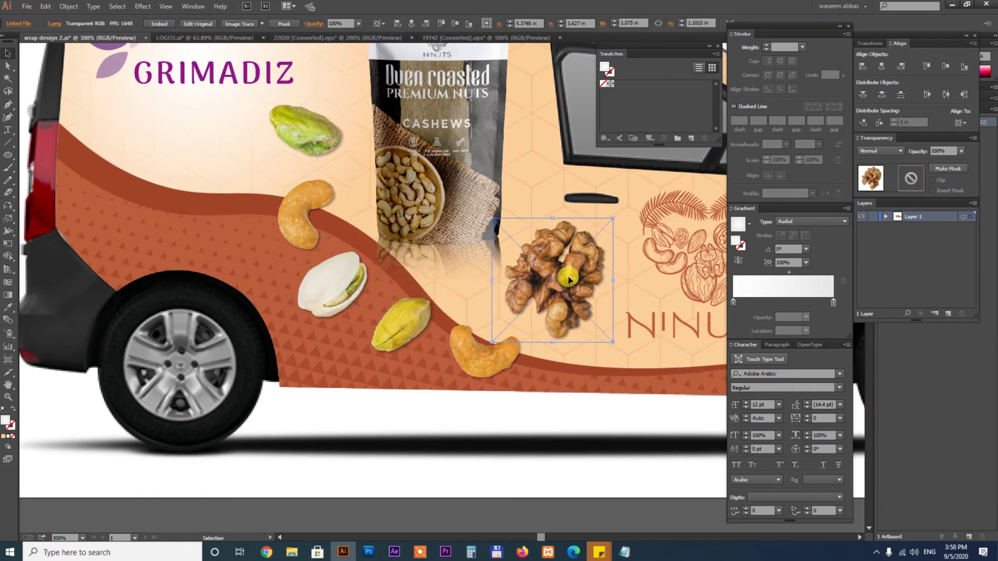
drag(524, 211, 525, 208)
alt+drag(551, 280, 294, 210)
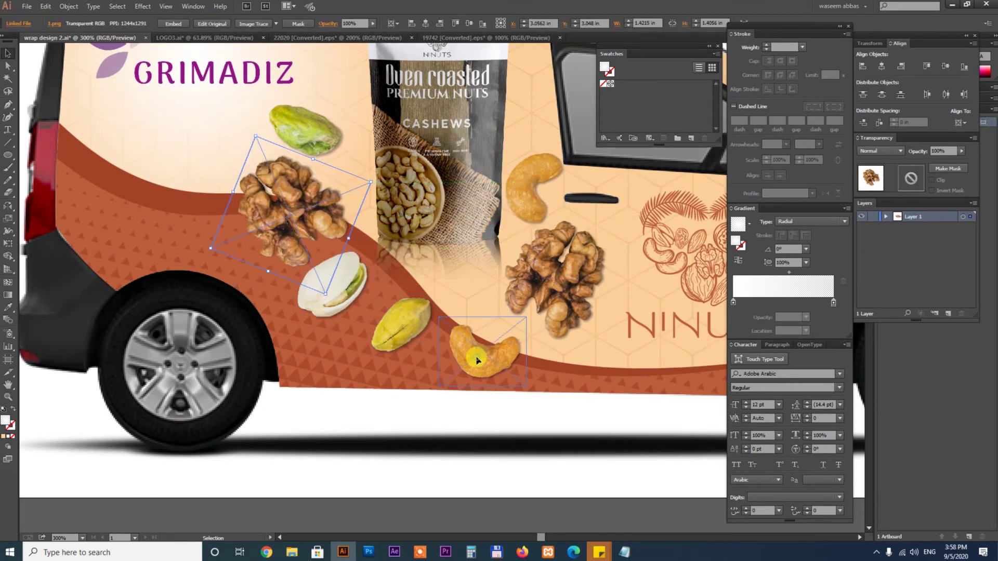
scroll(546, 256, down, 5)
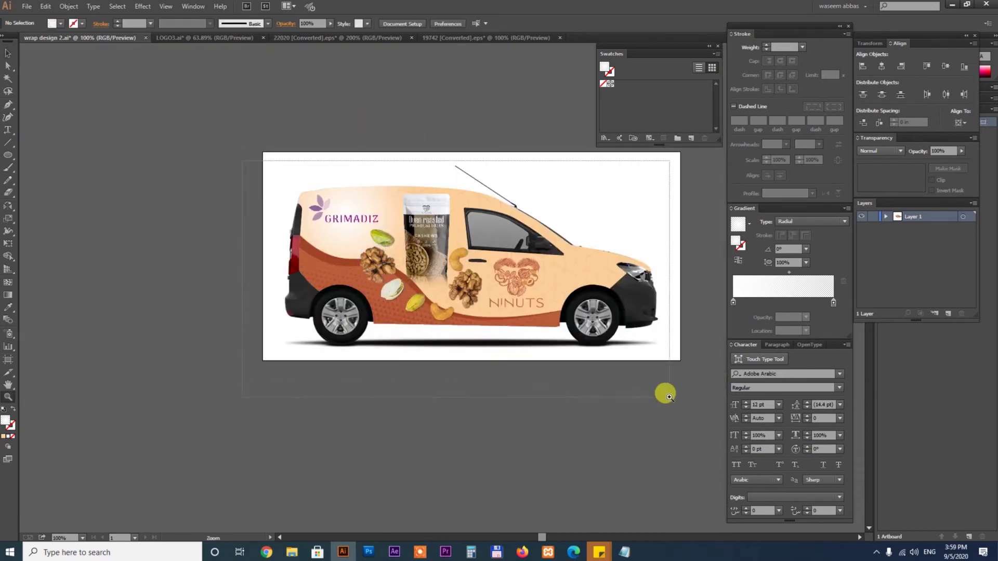
scroll(664, 391, up, 4)
scroll(379, 241, up, 3)
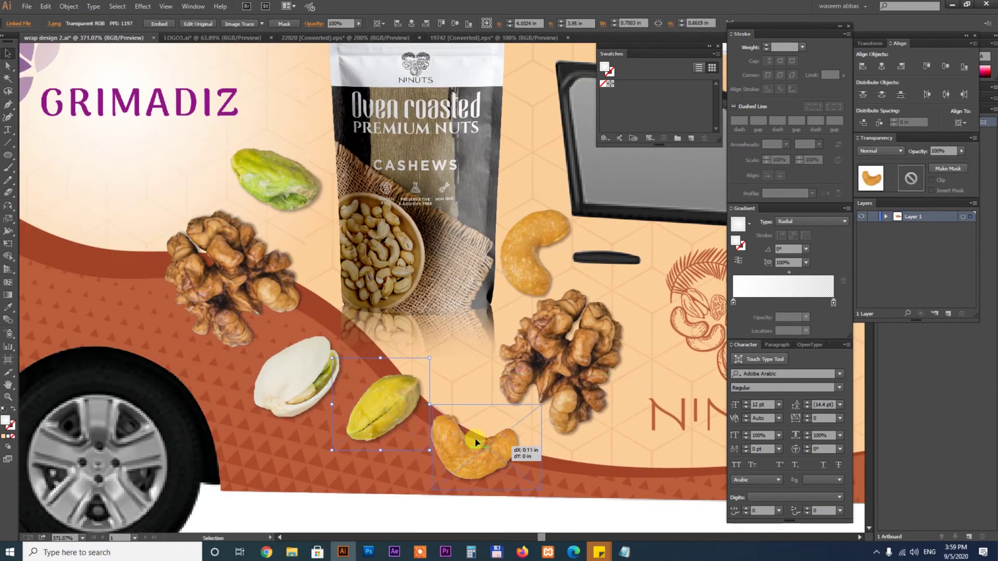
- Fine-tune the walnut, cashew and white pistachio positions around the bag
click(556, 307)
drag(573, 360, 566, 367)
click(382, 411)
click(234, 270)
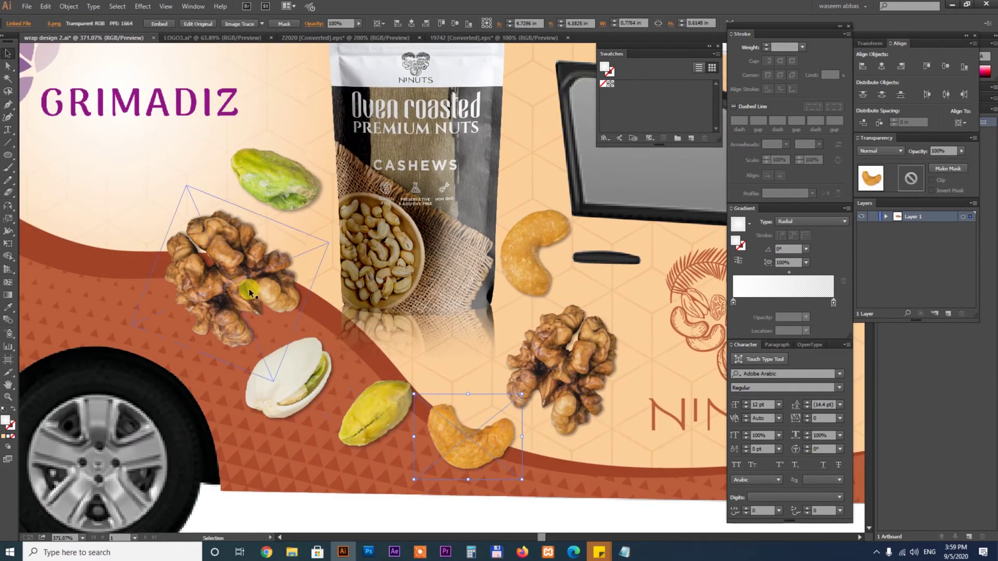
click(275, 174)
scroll(325, 229, down, 4)
scroll(396, 417, up, 3)
drag(591, 400, 596, 403)
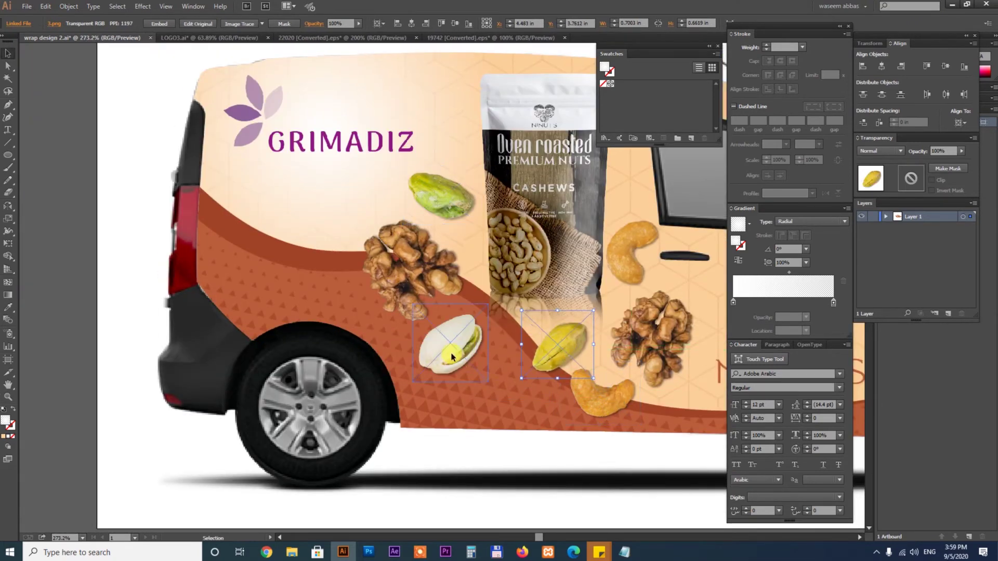
drag(452, 357, 495, 383)
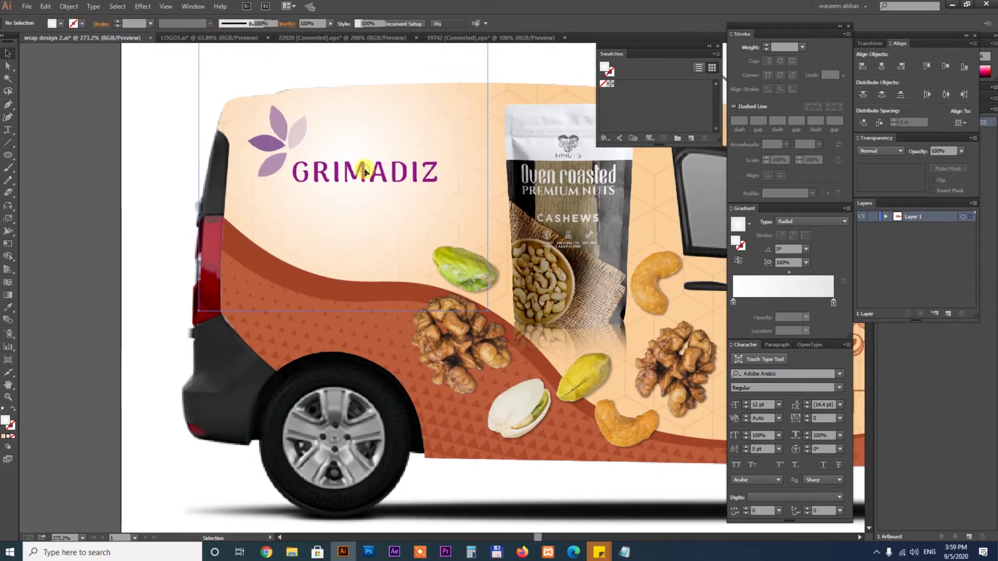
click(364, 170)
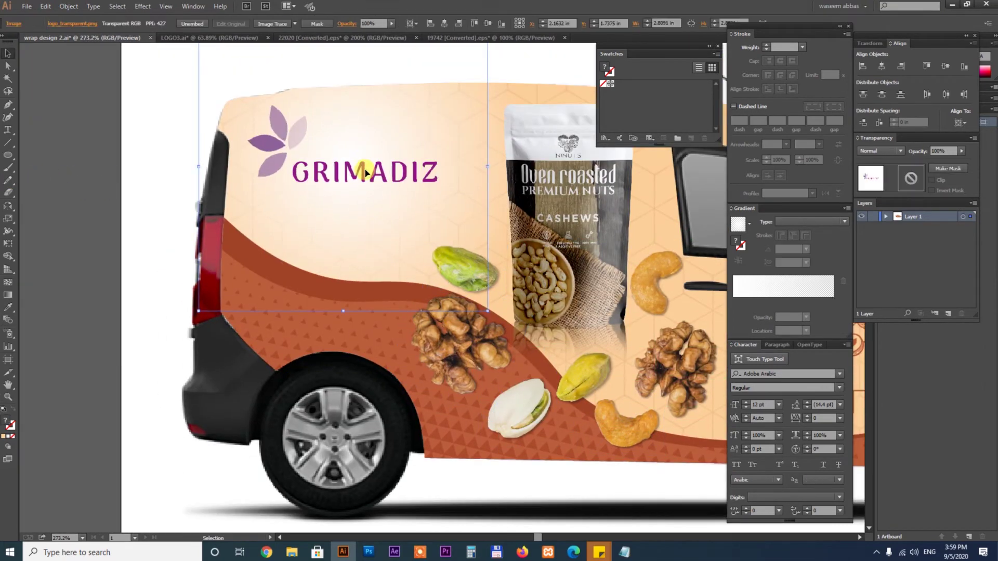
- Style the phone number in purple Gotham-UltraItalic, enlarged and moved under GRIMADIZ
scroll(333, 171, up, 3)
key(t)
text(got)
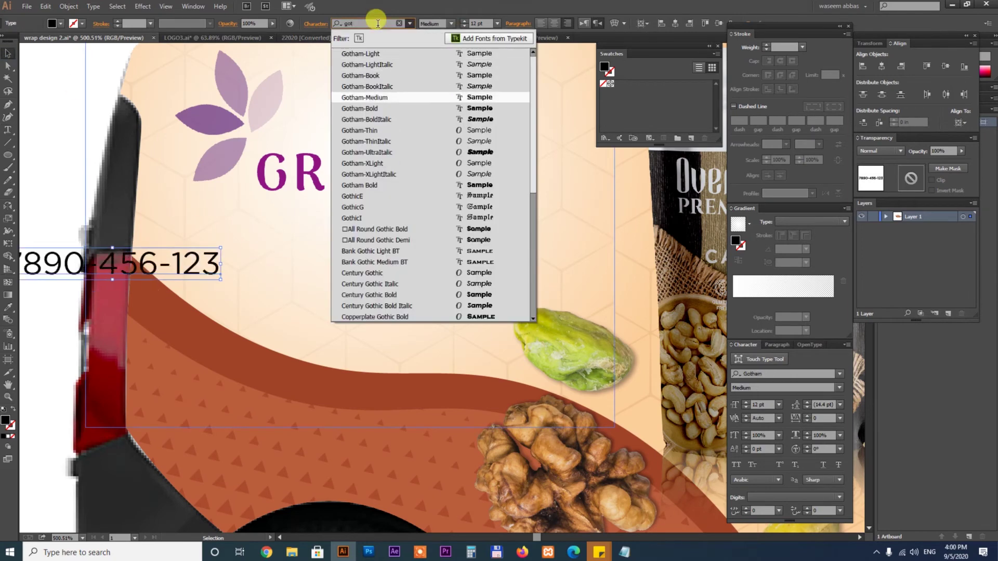
key(Return)
click(315, 24)
drag(332, 263, 323, 232)
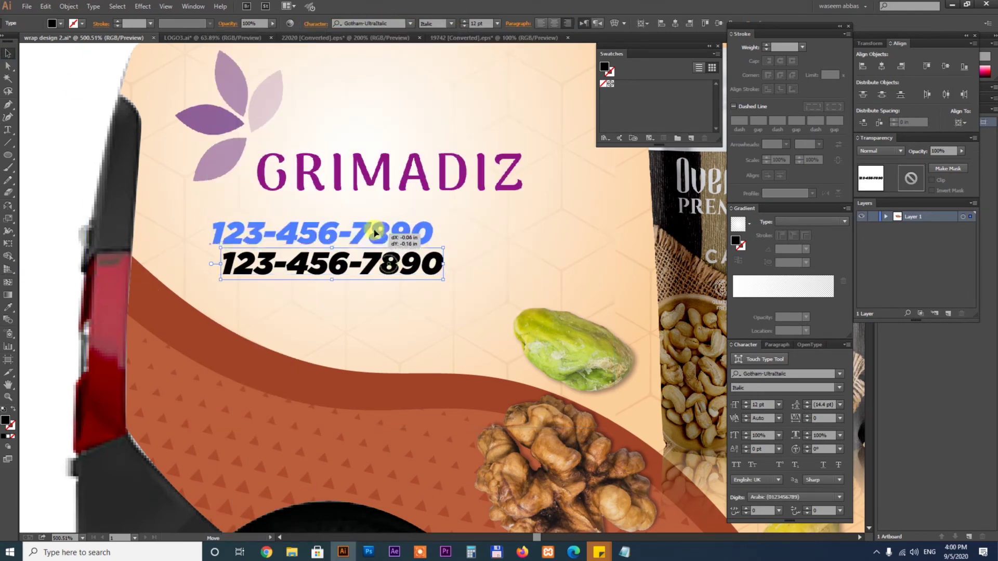
drag(433, 248, 534, 263)
click(517, 171)
- Duplicate the phone line below, select its text, and check the client brief for the website
drag(203, 253, 419, 268)
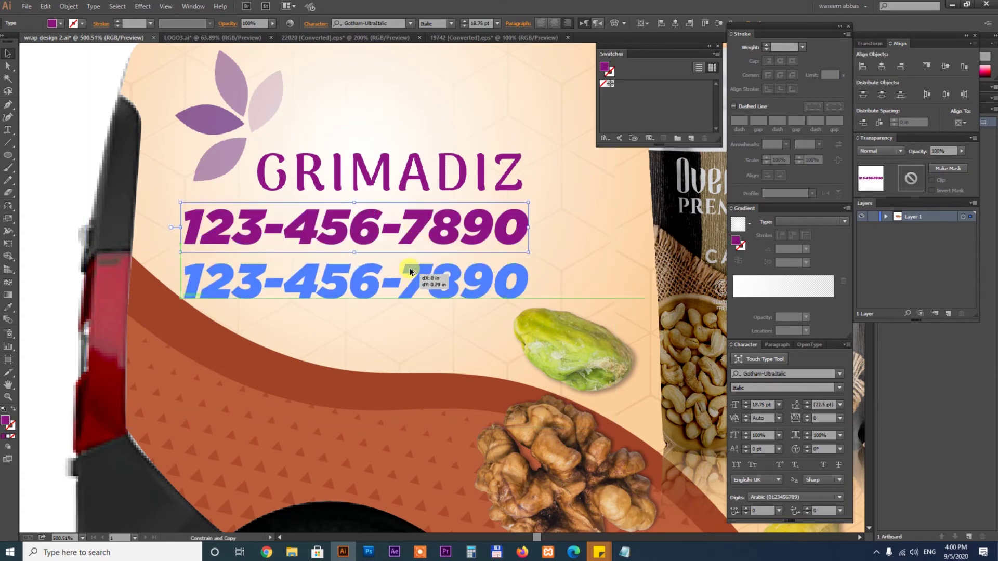
triple_click(418, 270)
click(624, 552)
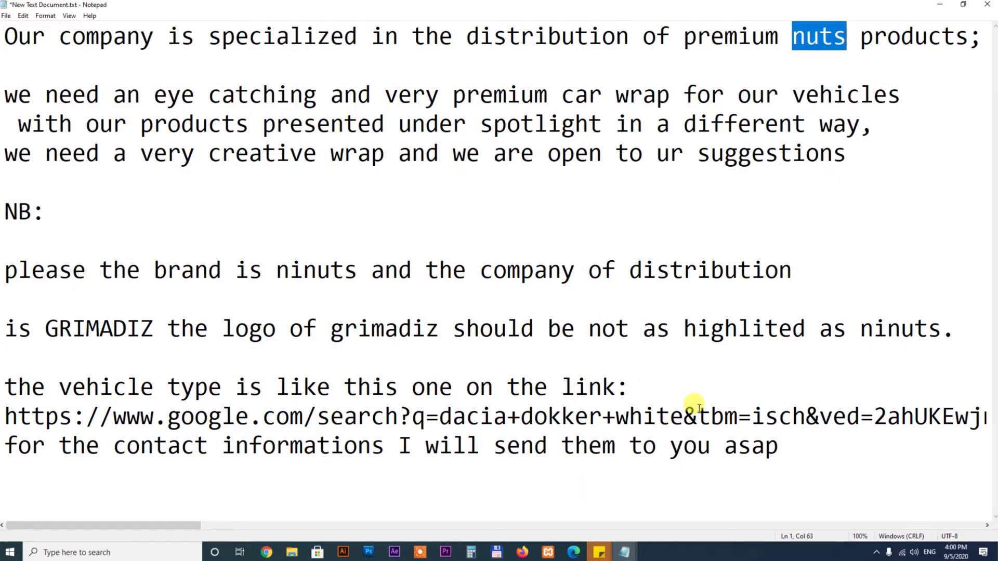
click(343, 552)
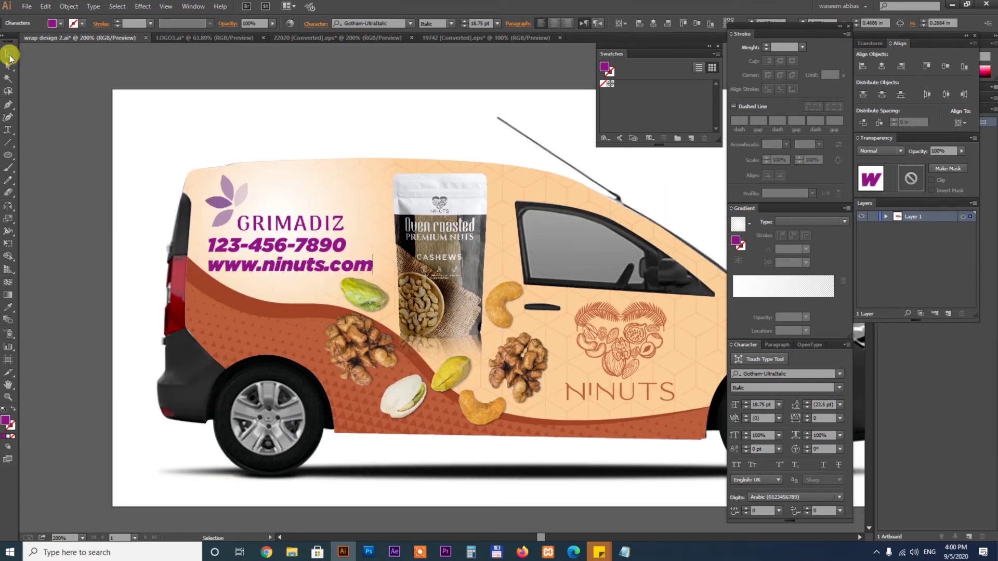
- Set the phone number to Gotham Bold with tighter tracking and resize it
click(410, 24)
click(452, 263)
alt+scroll(414, 310, up, 5)
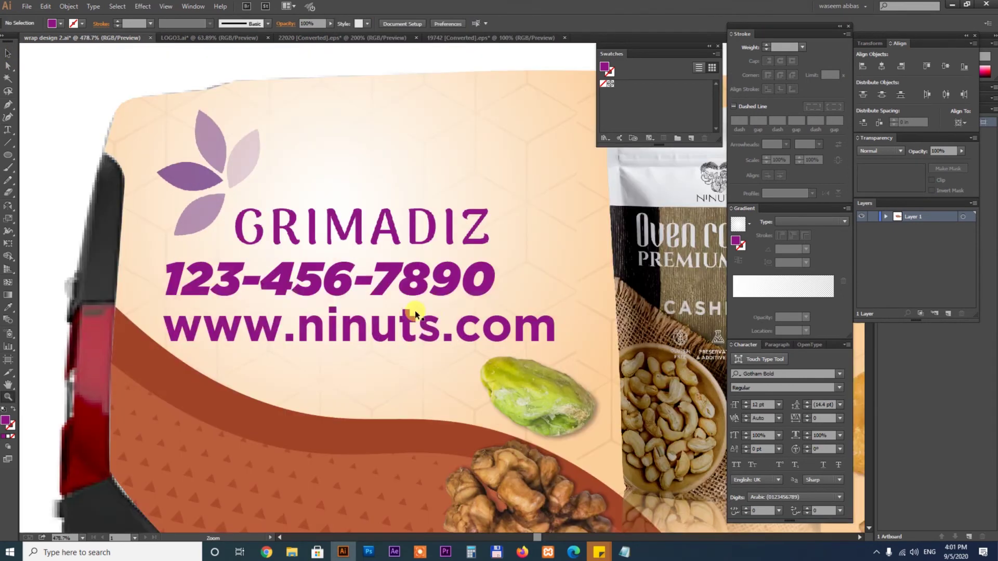
key(i)
click(408, 318)
click(316, 23)
click(304, 98)
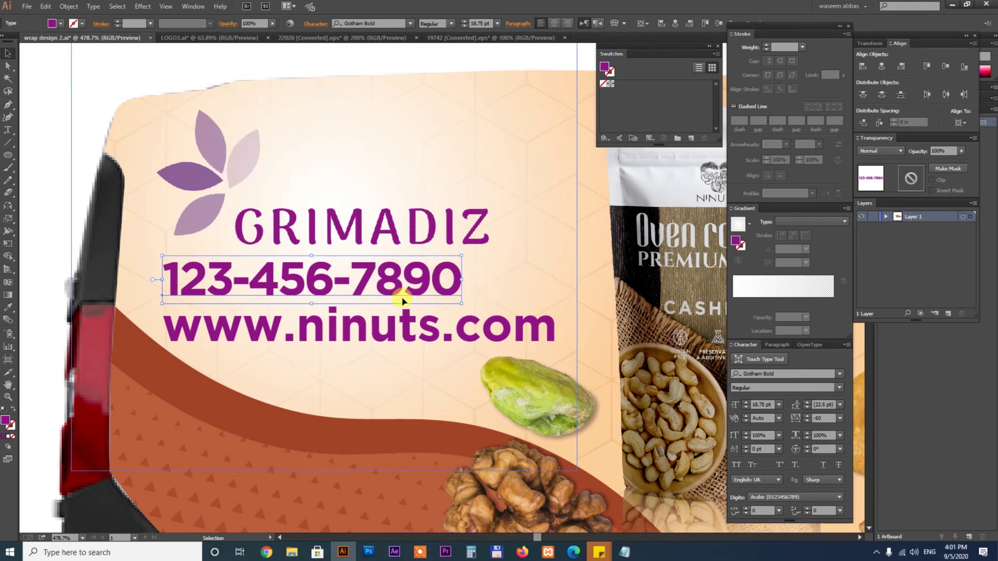
drag(495, 251, 497, 250)
- Scale the website text to the phone's width and set it to Gotham
click(363, 325)
drag(555, 342, 497, 343)
click(409, 24)
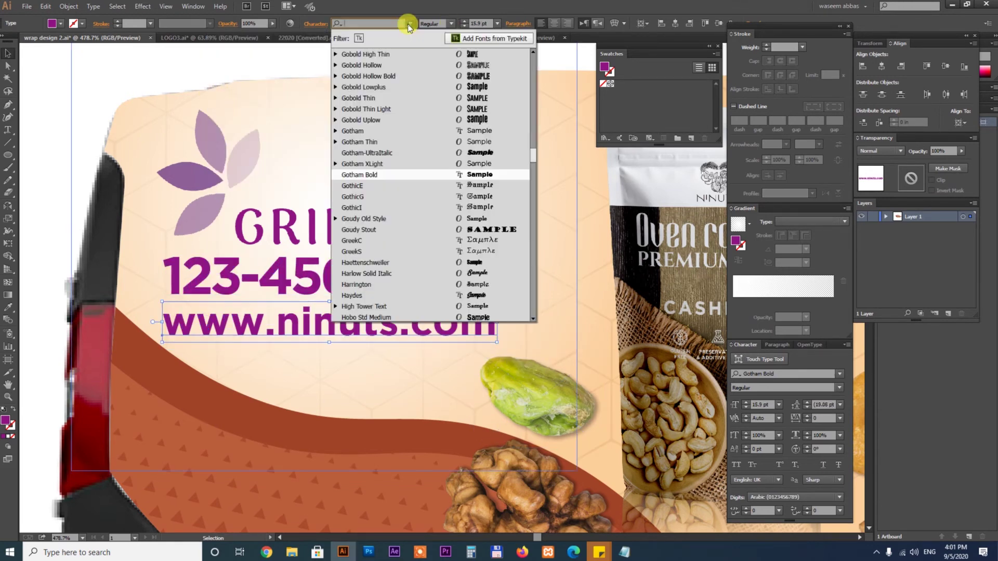
click(452, 131)
- Colour the contact text with the NINUTS logo's brown-orange via Eyedropper, then zoom out
key(i)
scroll(412, 367, down, 3)
scroll(621, 310, up, 3)
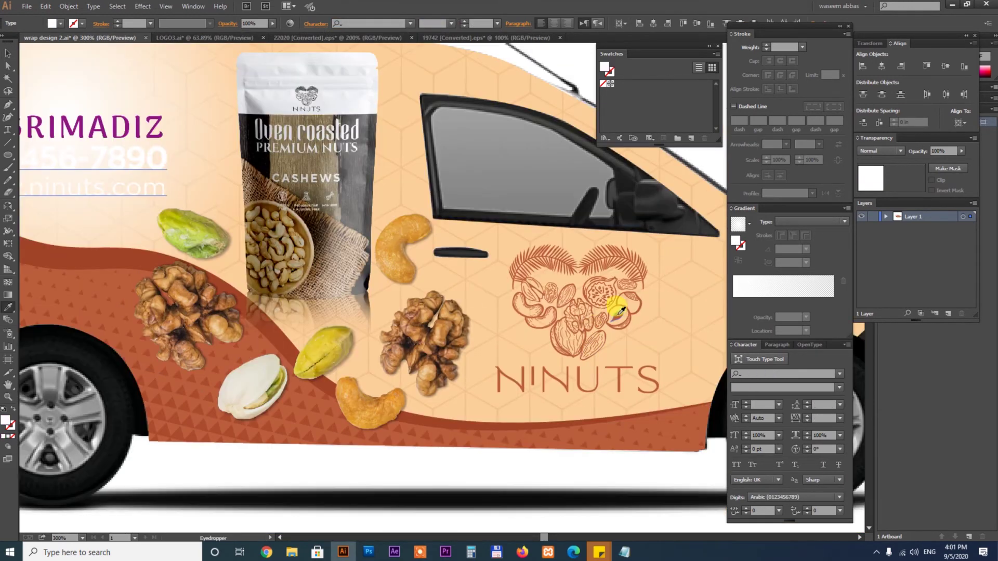
scroll(621, 310, down, 3)
scroll(397, 263, up, 3)
click(383, 230)
key(v)
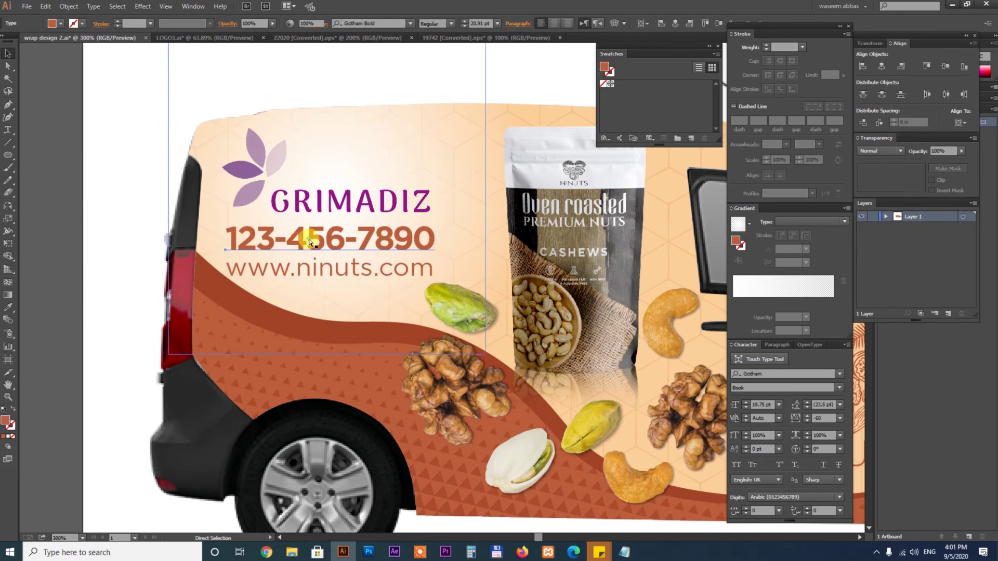
click(60, 307)
key(ctrl+minus)
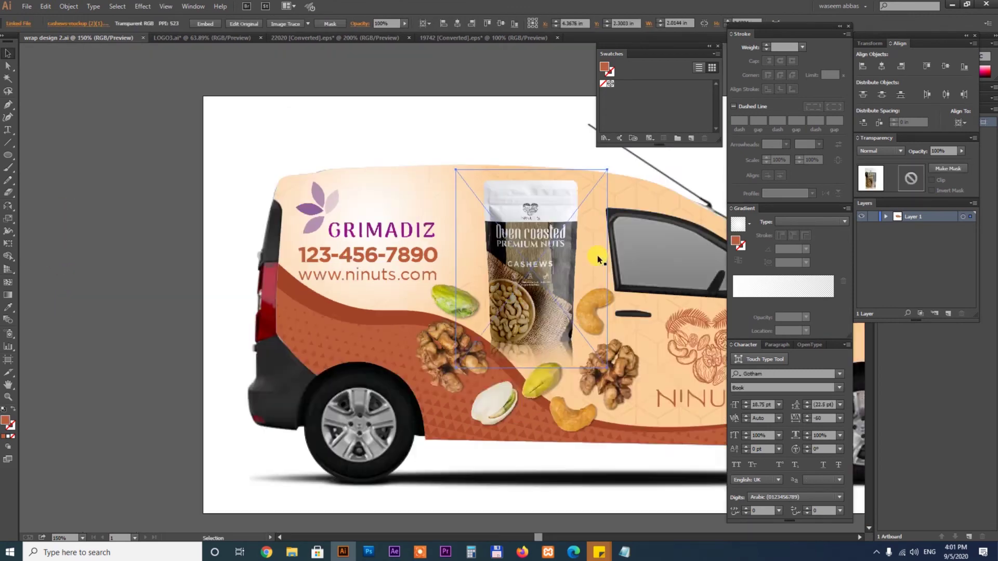
key(ctrl+minus)
key(ctrl+minus)
key(shift+o)
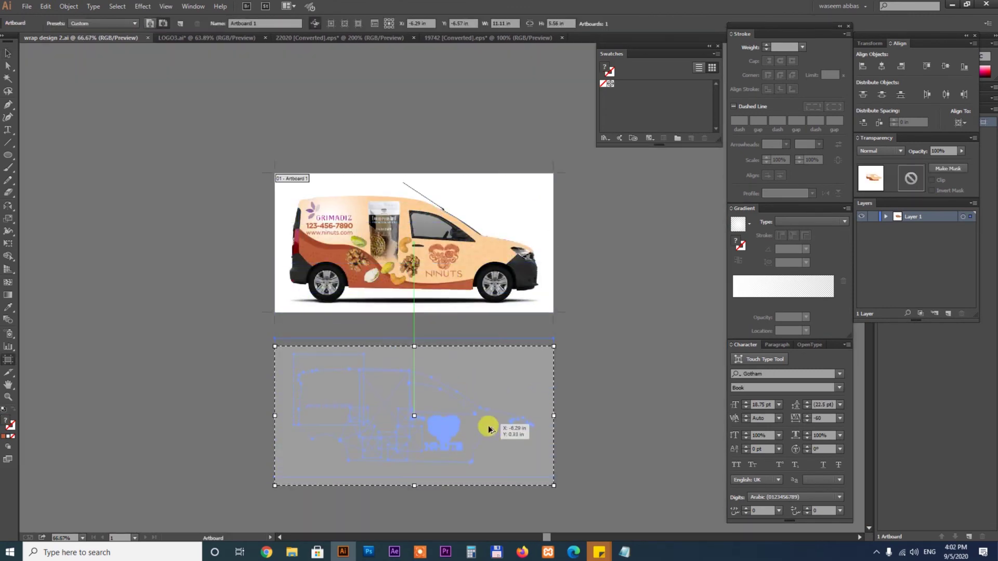
- Duplicate the van artboard below and copy the phone number onto it
drag(515, 258, 485, 423)
key(ctrl+1)
key(v)
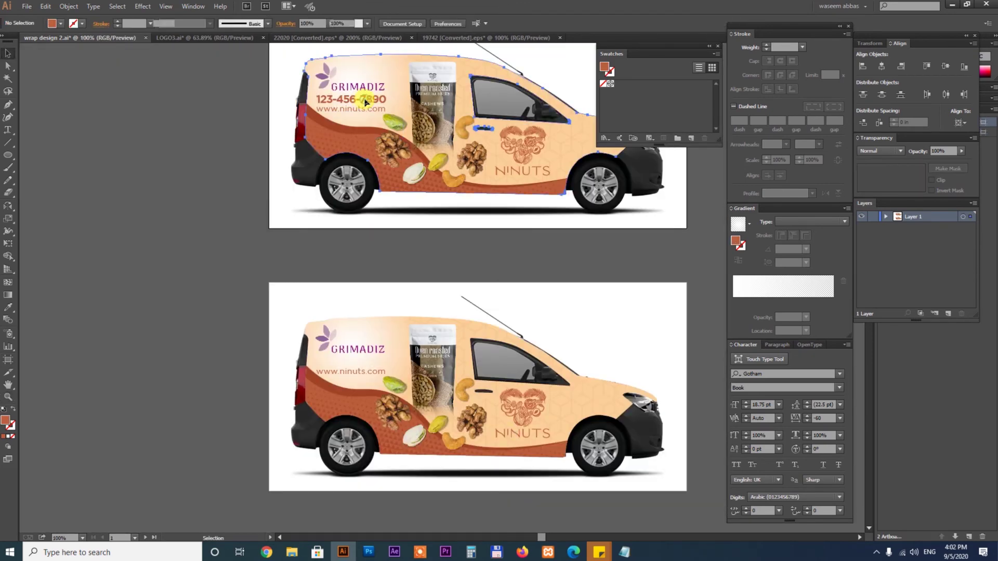
drag(350, 104, 350, 359)
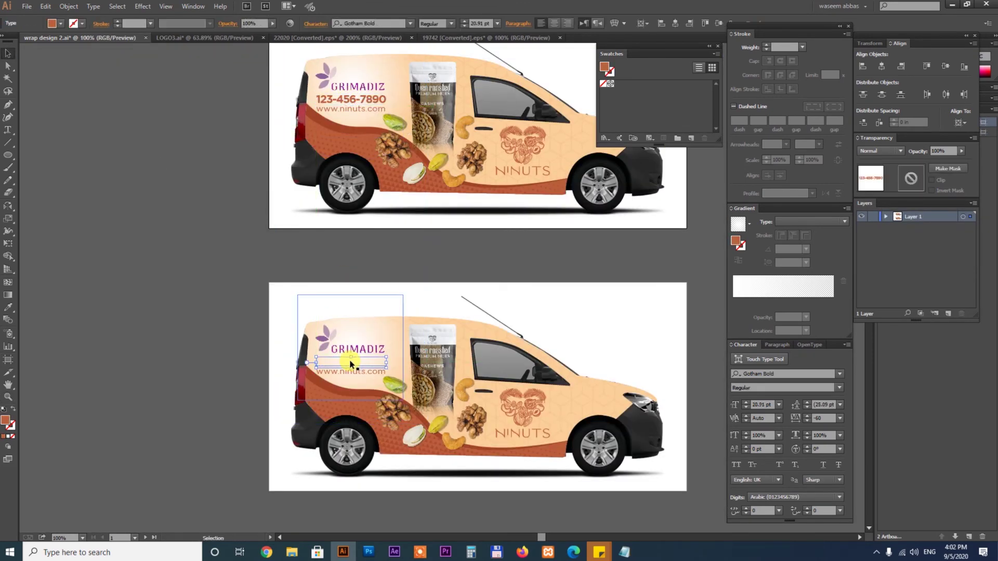
- Rearrange the pistachios and cashew on the second van
scroll(356, 462, up, 3)
click(308, 303)
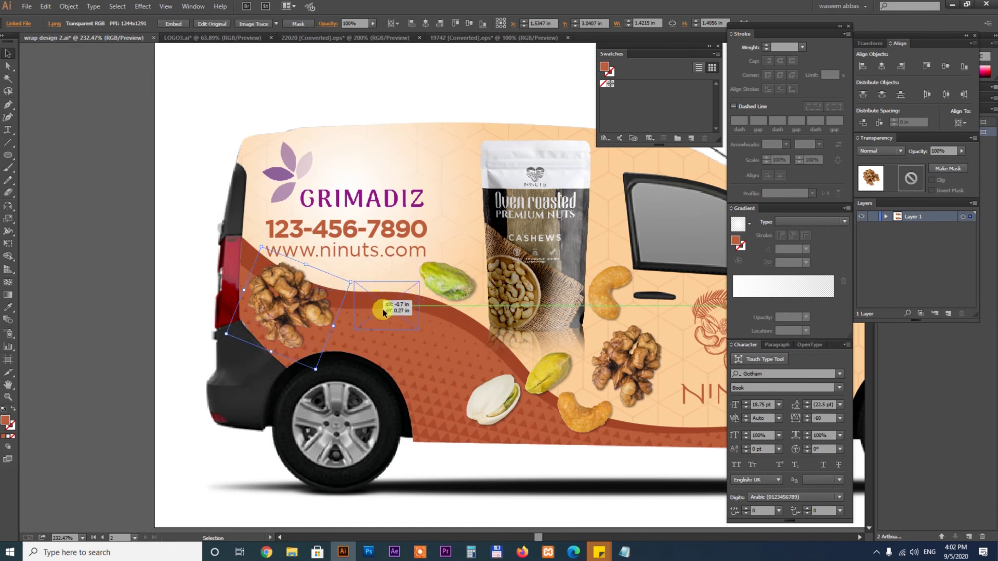
drag(383, 312, 383, 312)
drag(491, 396, 436, 359)
drag(522, 371, 523, 370)
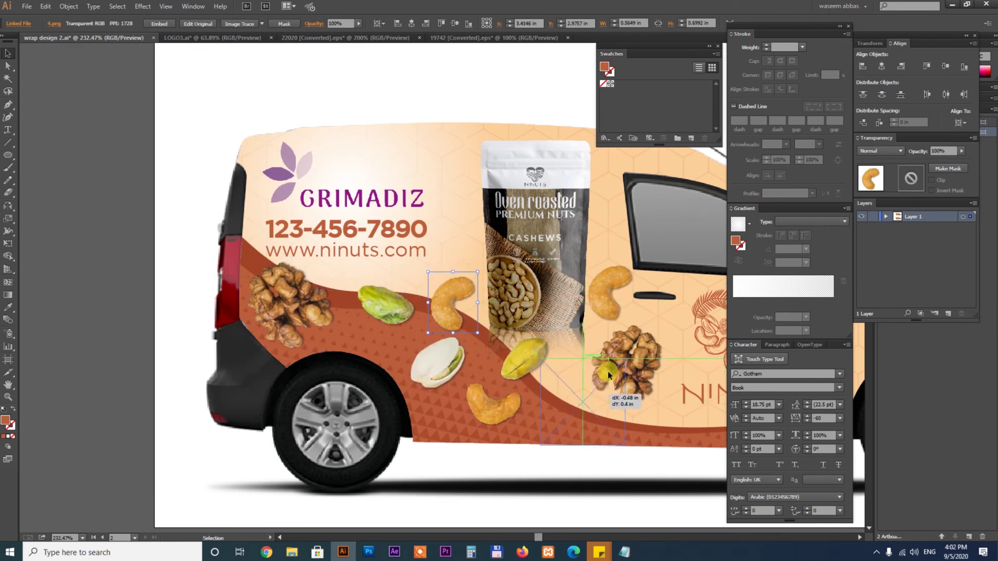
drag(621, 352, 632, 351)
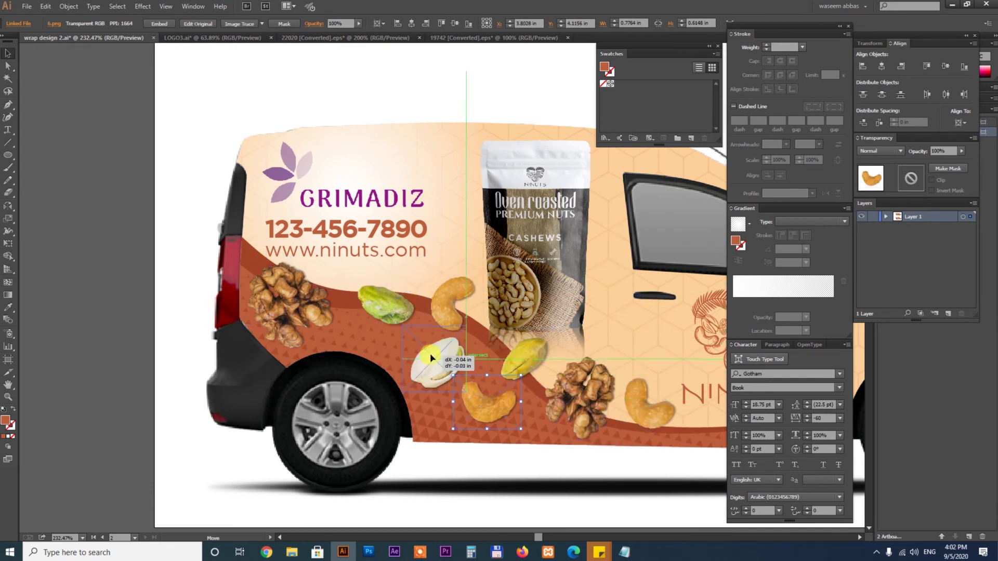
- Zoom out, clear the selection, and save the file
key(ctrl+minus)
key(ctrl+minus)
key(ctrl+minus)
key(ctrl+minus)
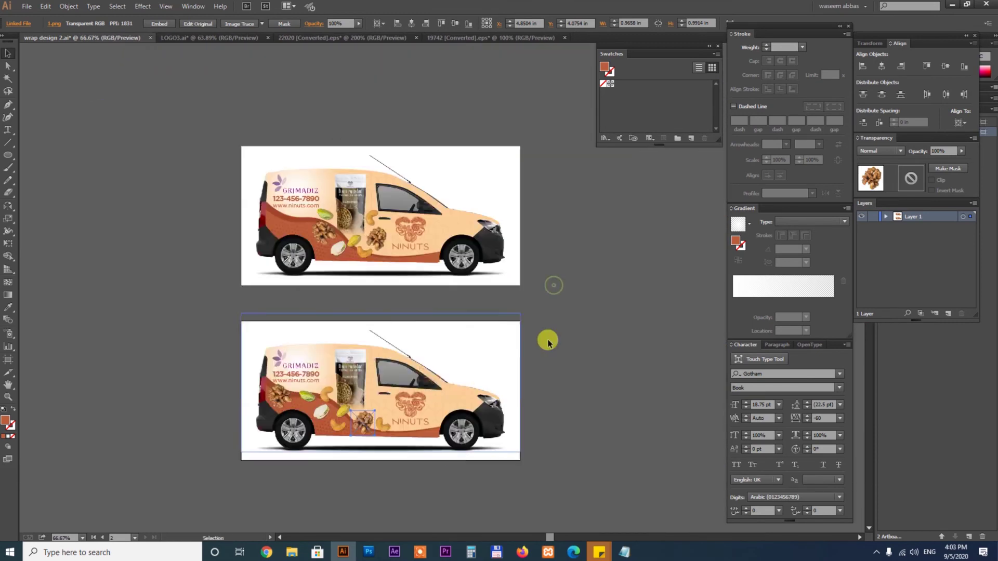
click(556, 332)
key(ctrl+s)
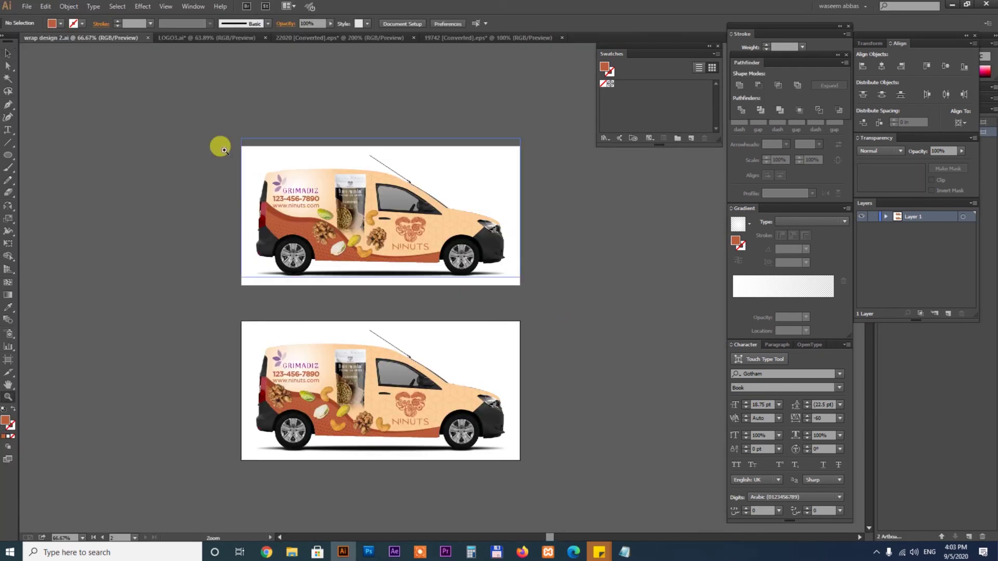
- Set the van photo to Multiply at 20% opacity, and the second artboard's photo to Multiply
scroll(218, 145, up, 5)
click(629, 290)
click(901, 151)
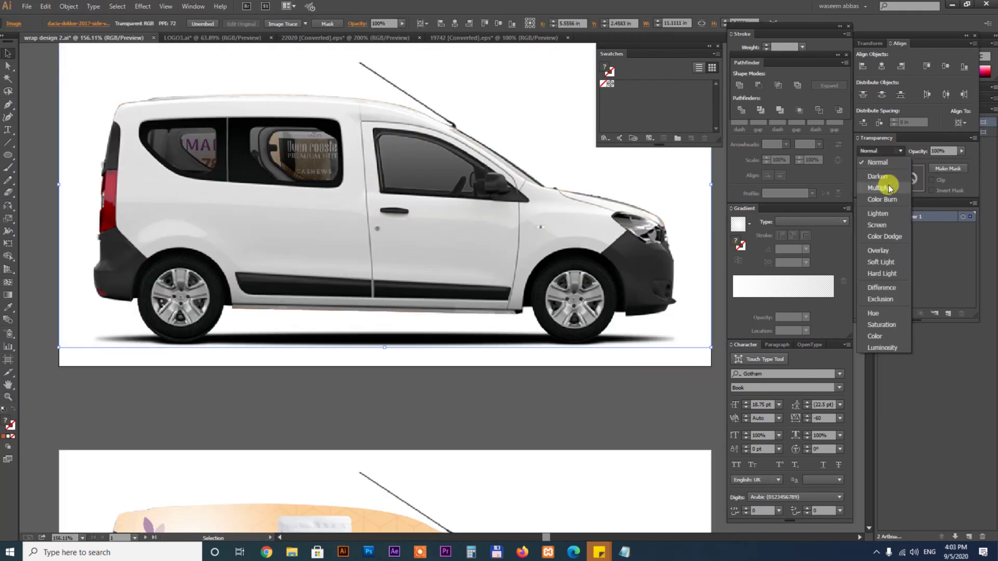
click(879, 188)
click(848, 150)
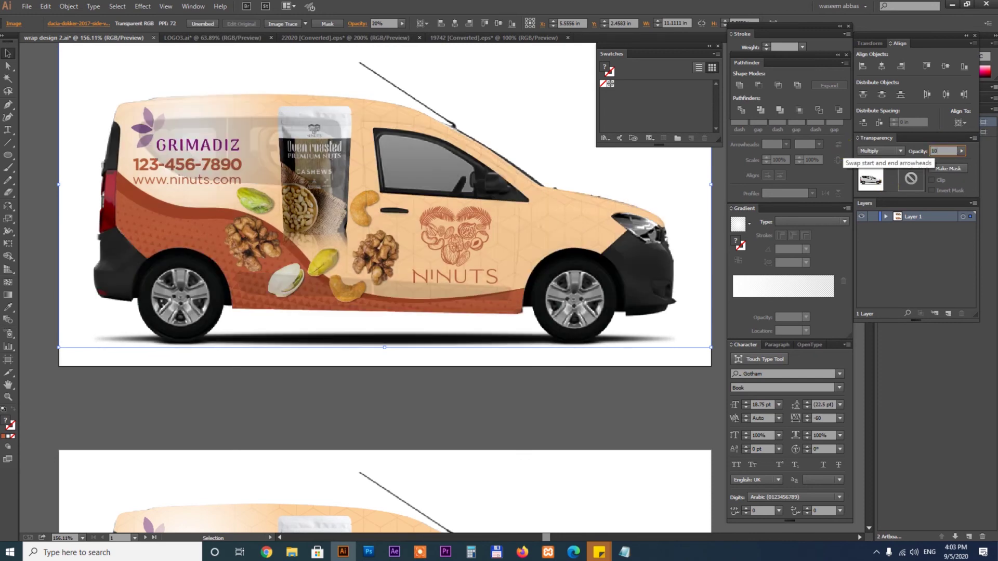
scroll(506, 392, down, 5)
click(901, 151)
click(880, 187)
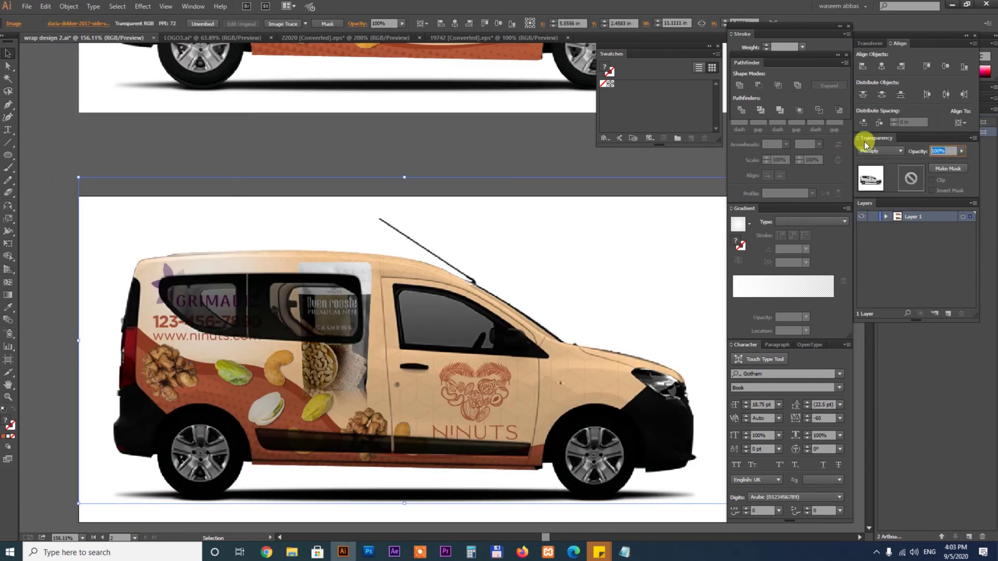
key(ctrl+minus)
key(ctrl+minus)
key(ctrl+minus)
key(shift+o)
- Export the file as JPEG using all artboards as separate images
click(27, 6)
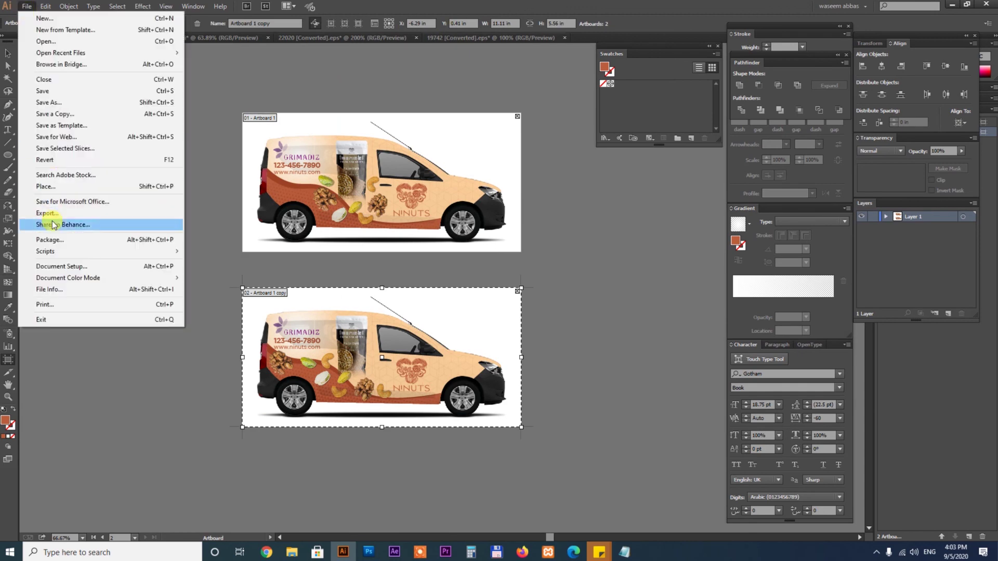
click(47, 213)
click(152, 317)
click(465, 375)
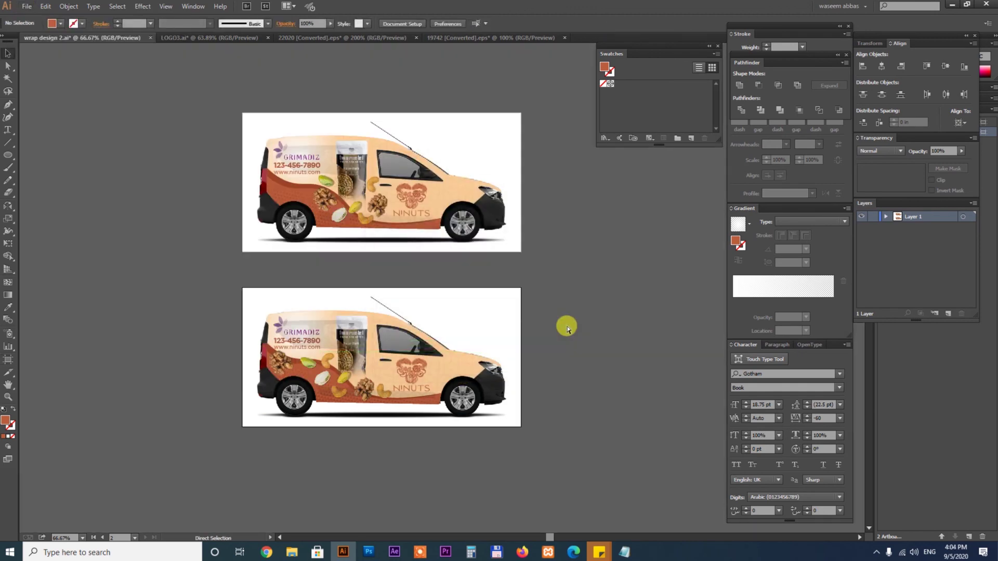
- Review the exported images in their folder, then switch to the YouTube channel page
click(292, 552)
click(164, 512)
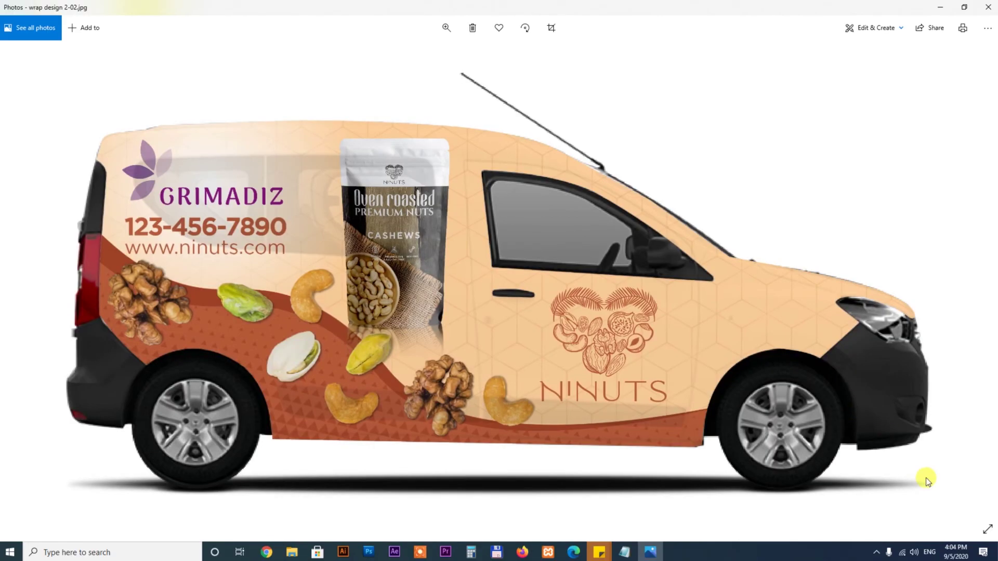
click(267, 552)
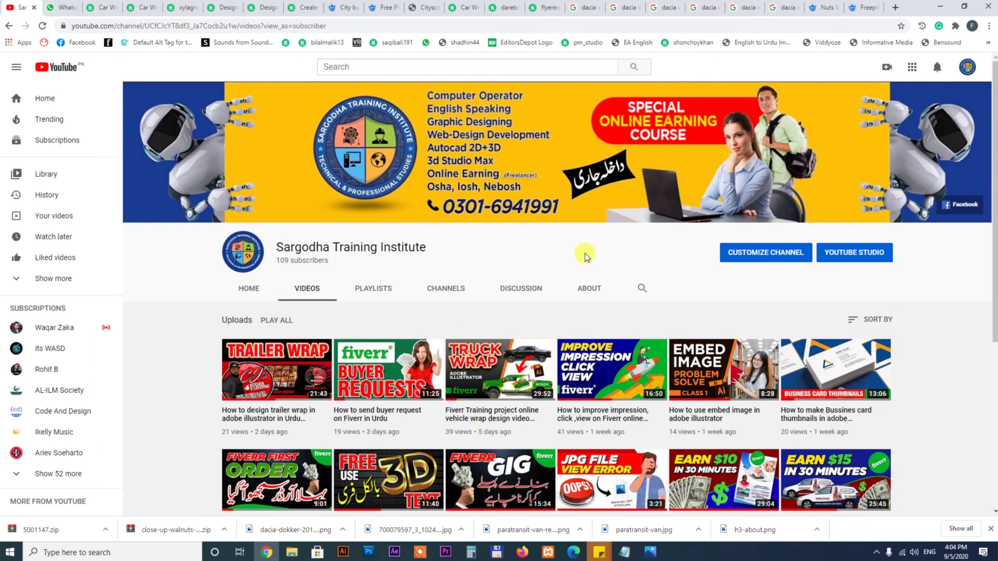